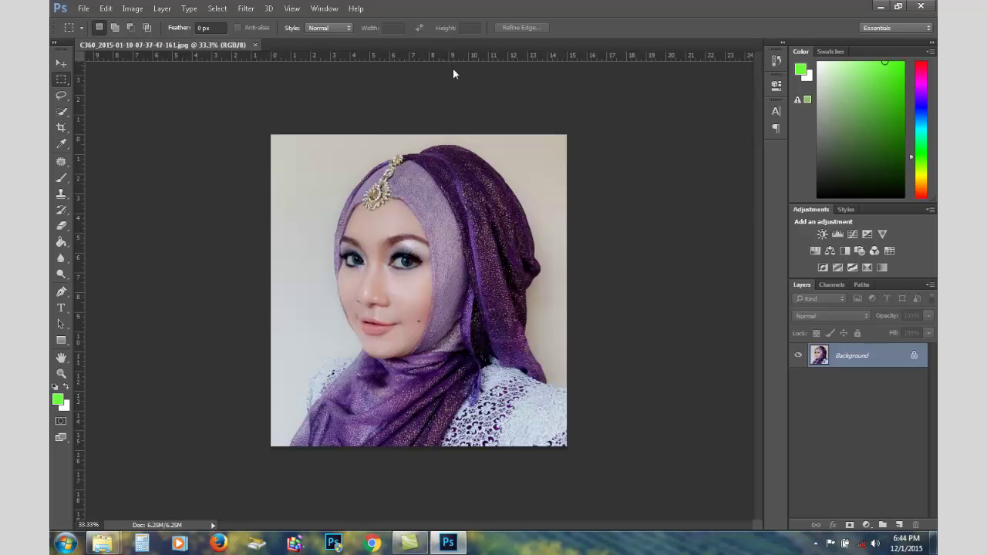
left_click_drag(162, 45, 181, 73)
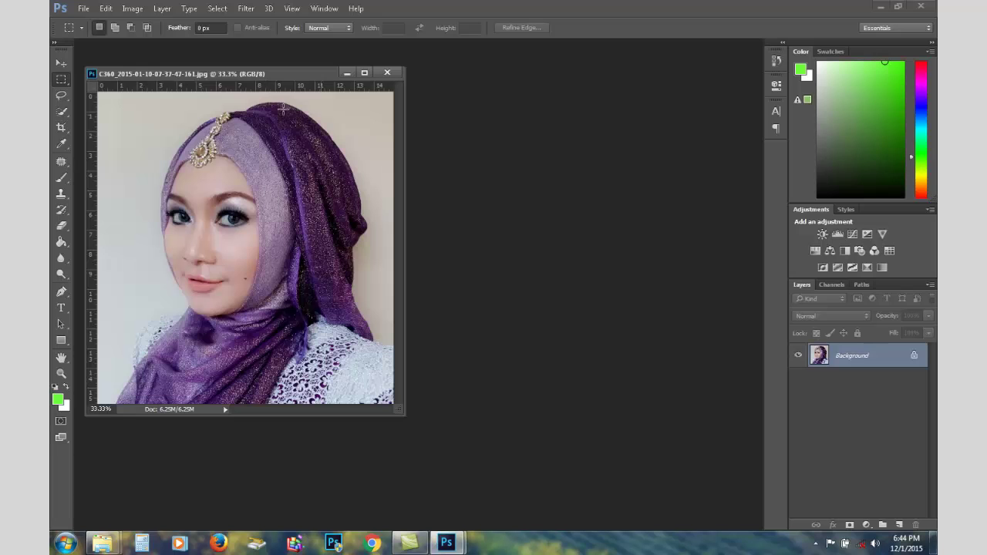
In Explorer, switch to the mozaik folder window and open its inner mozaik folder.
left_click(102, 543)
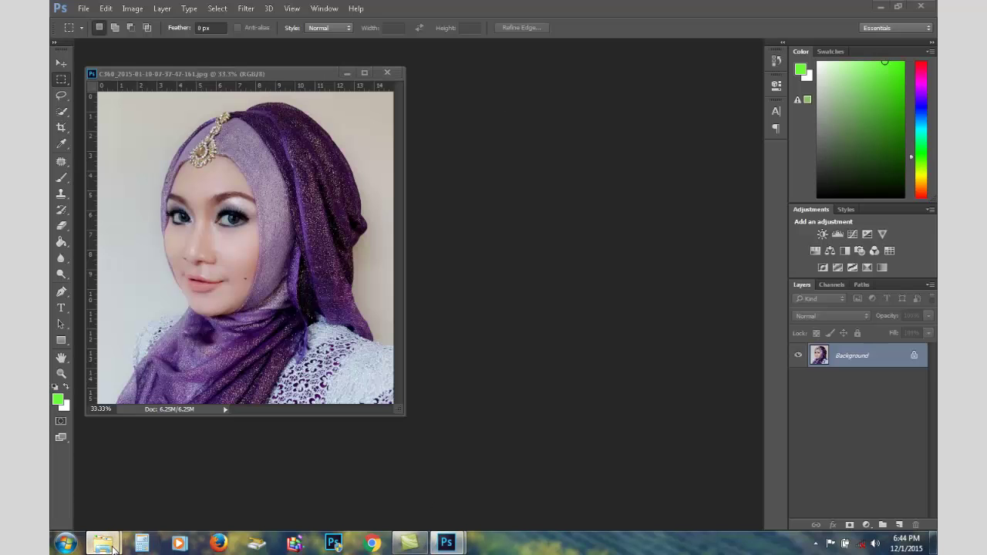
left_click(130, 498)
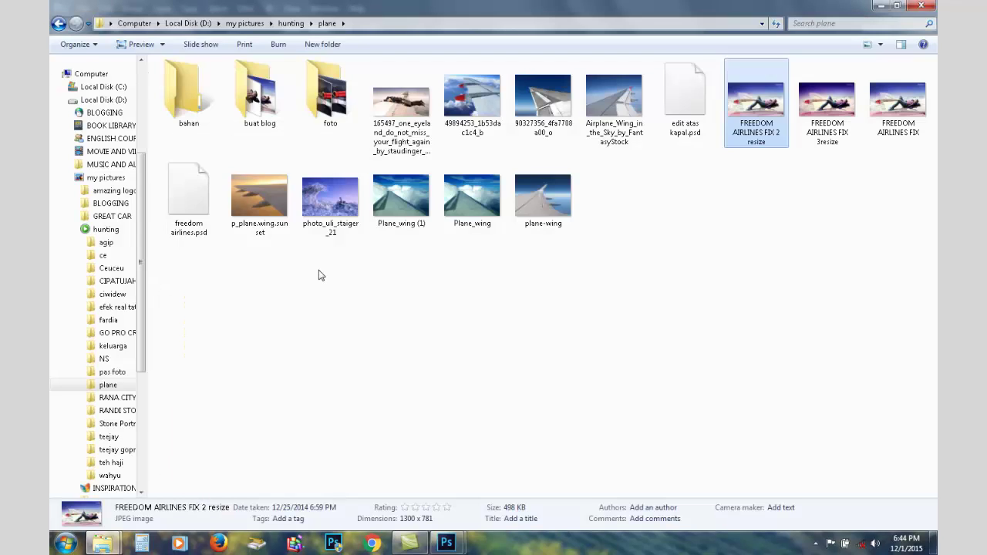
left_click(102, 543)
left_click(262, 471)
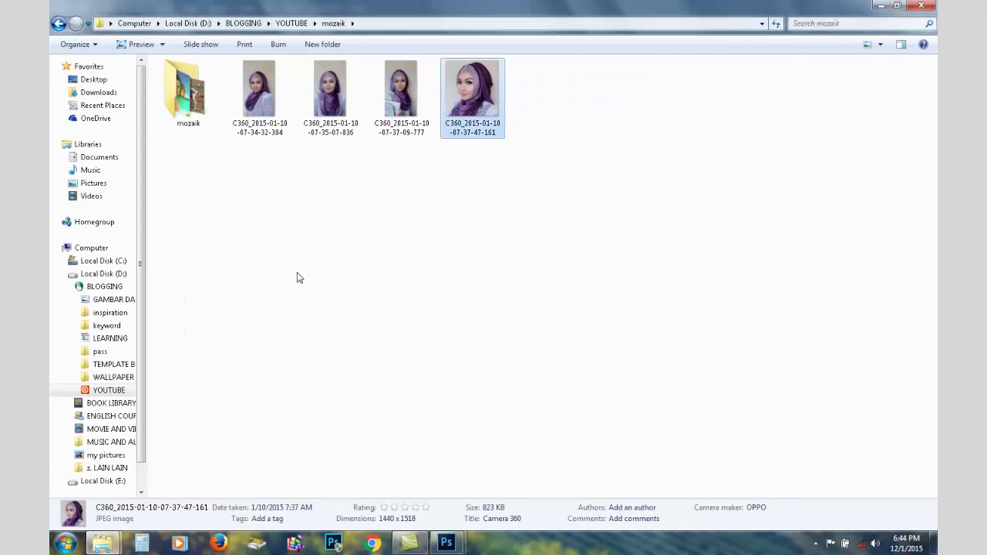
double_click(189, 96)
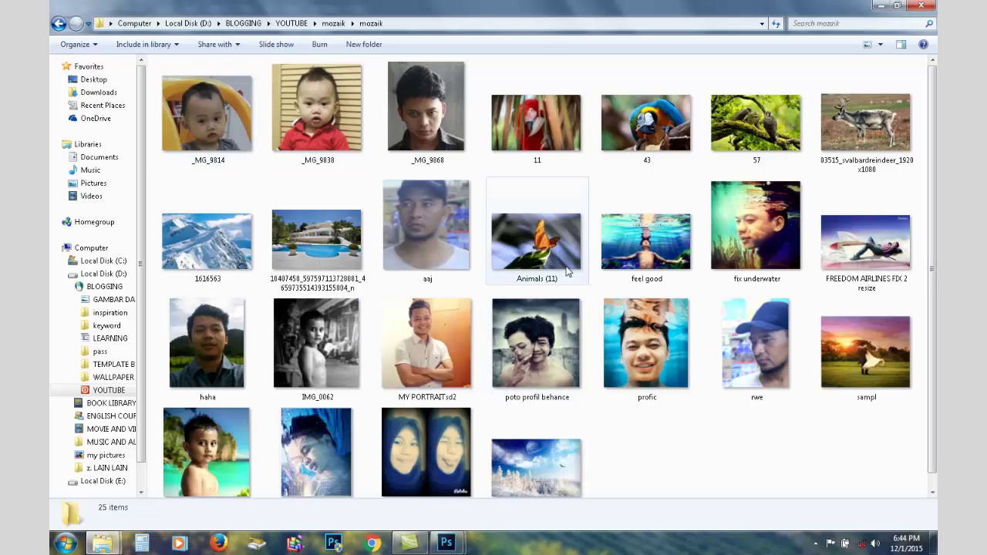
Select all 25 photos and drag them into Photoshop so they open as tabs.
key("ctrl+a")
mouse_move(561, 254)
left_mouse_down()
mouse_move(429, 504)
mouse_move(386, 498)
mouse_move(527, 309)
left_mouse_up()
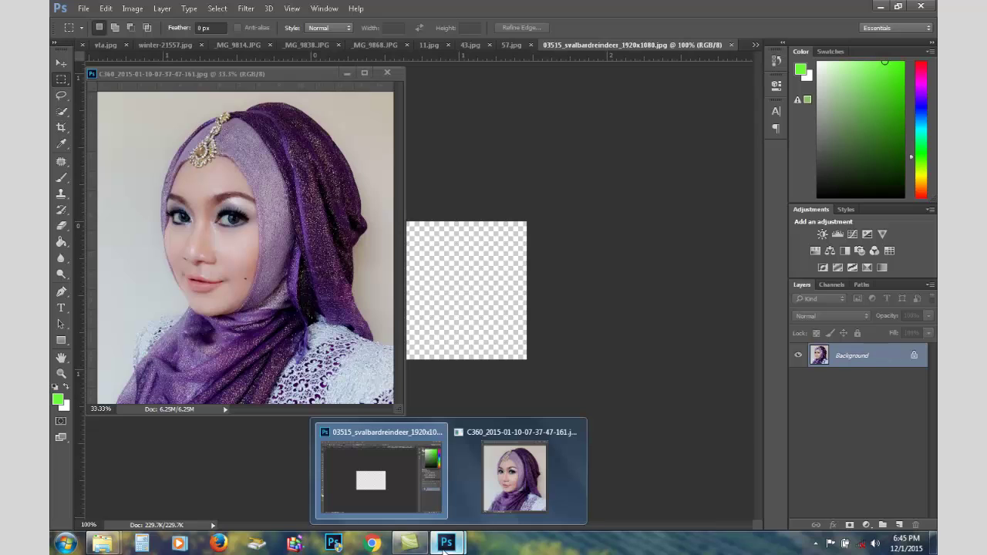
mouse_move(446, 543)
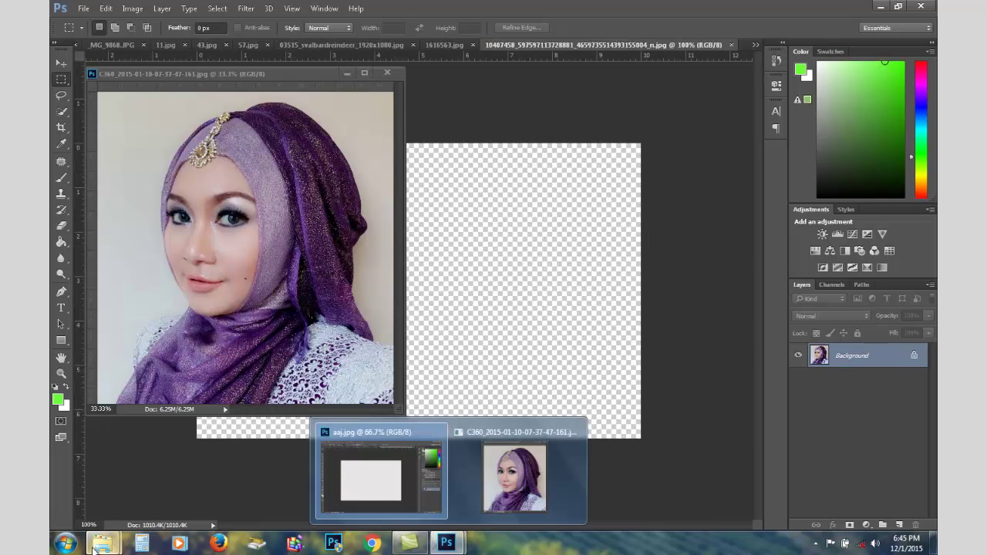
left_click(232, 498)
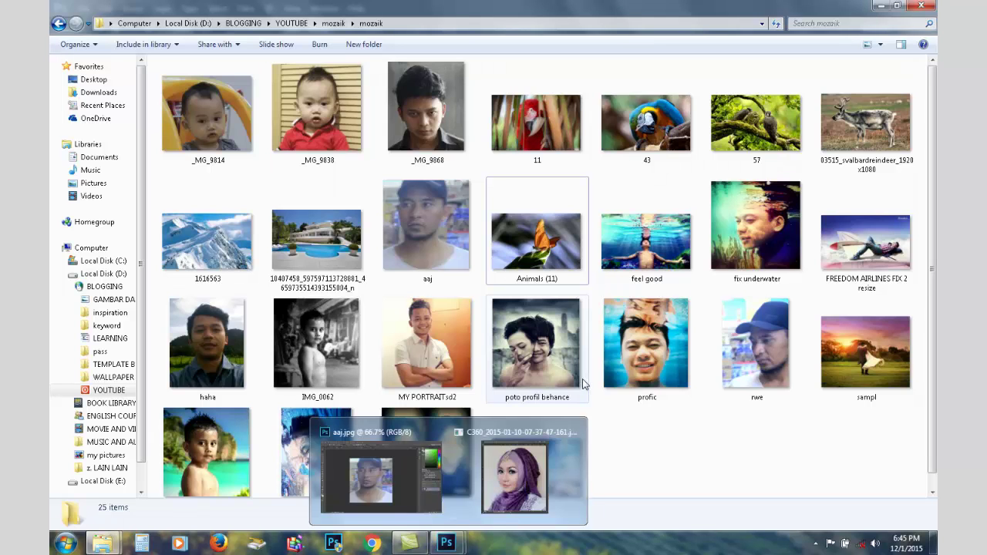
Back in Photoshop, show aaj.jpg and float the opened-photos tab group as a window.
left_click(411, 486)
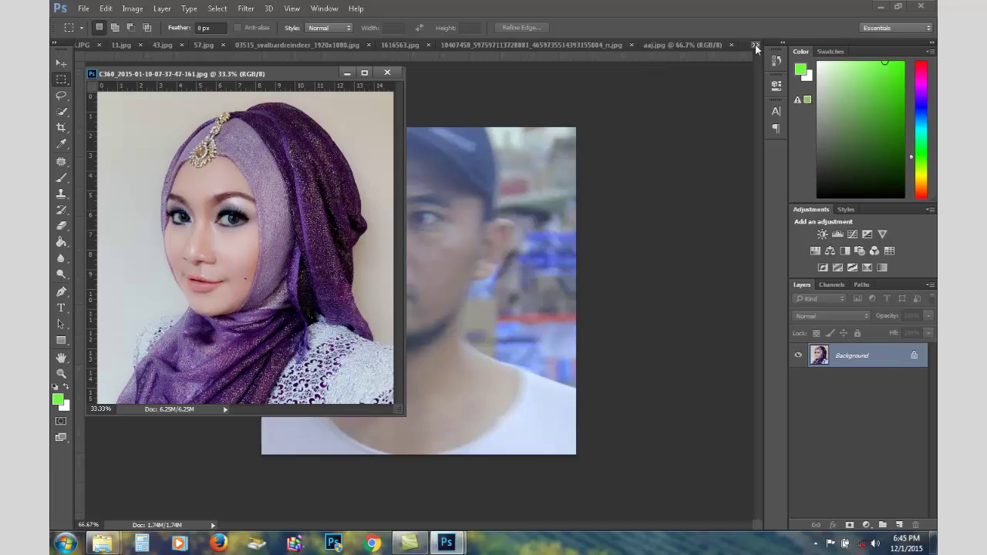
left_click(667, 45)
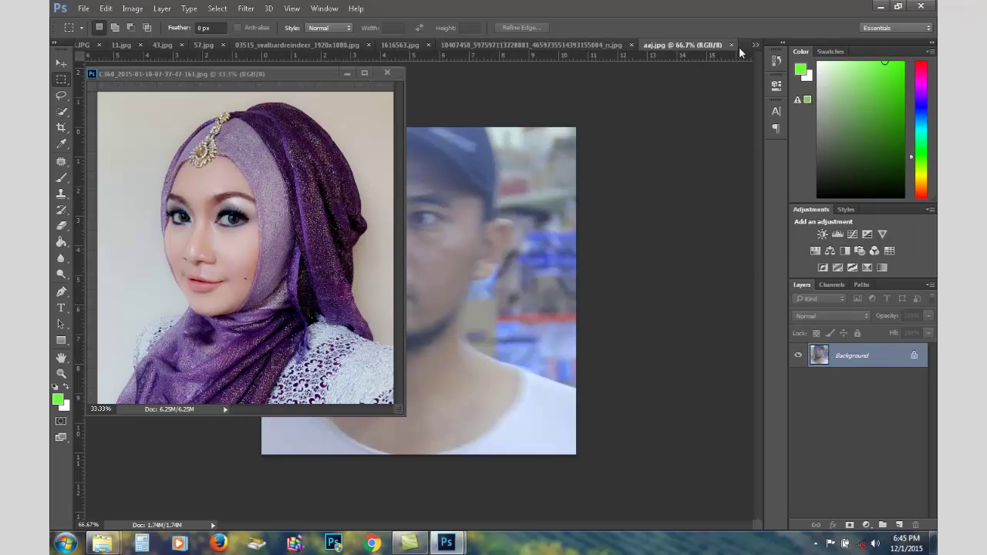
left_click_drag(745, 52, 482, 87)
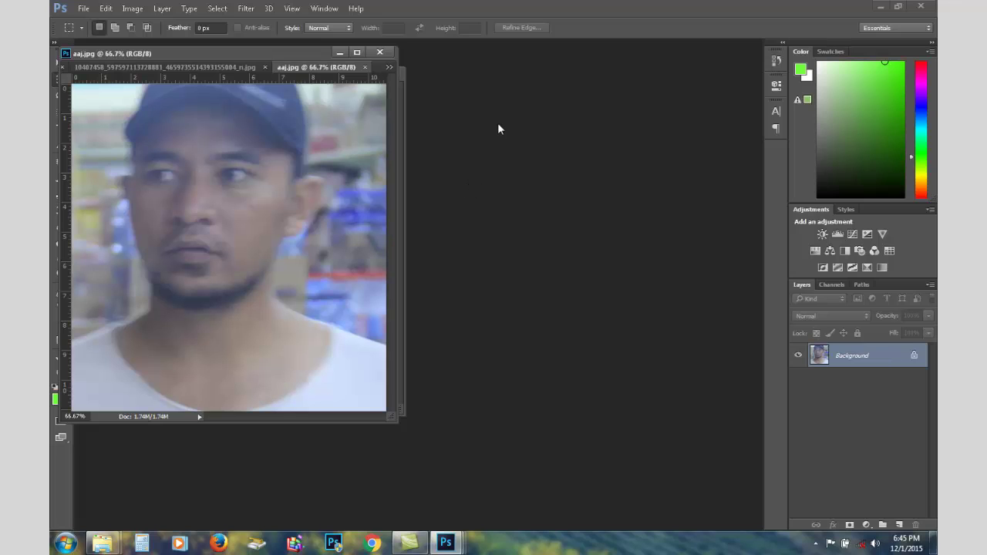
Create Untitled-1, a white 1500 × 1500 px, 300 ppi document, and float its window.
key("ctrl+n")
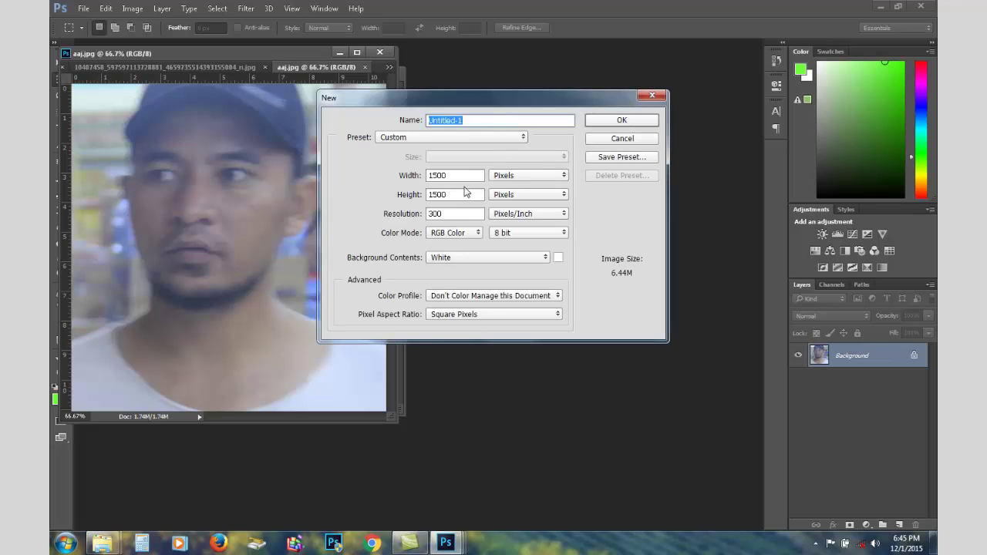
left_click_drag(468, 178, 424, 175)
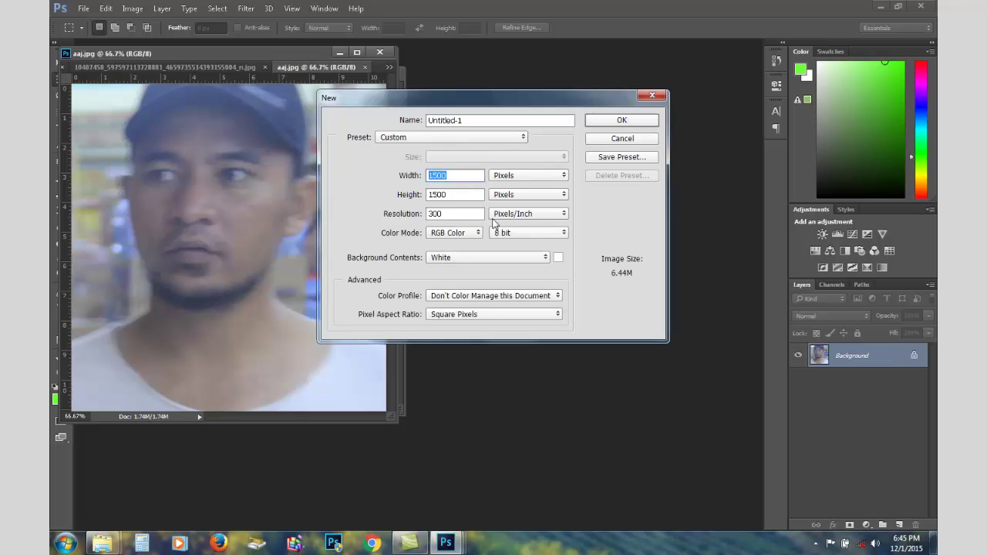
key("Tab")
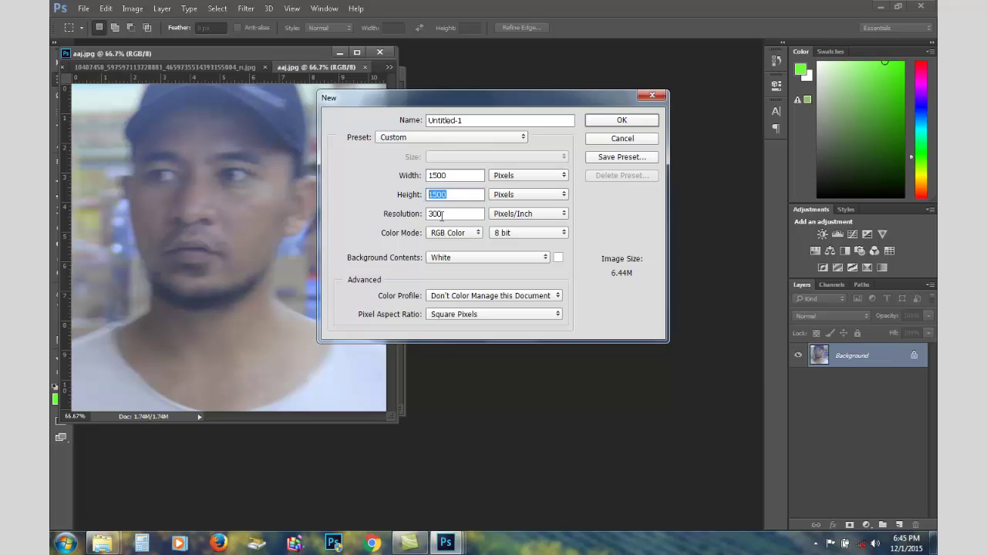
key("Tab")
left_click(641, 123)
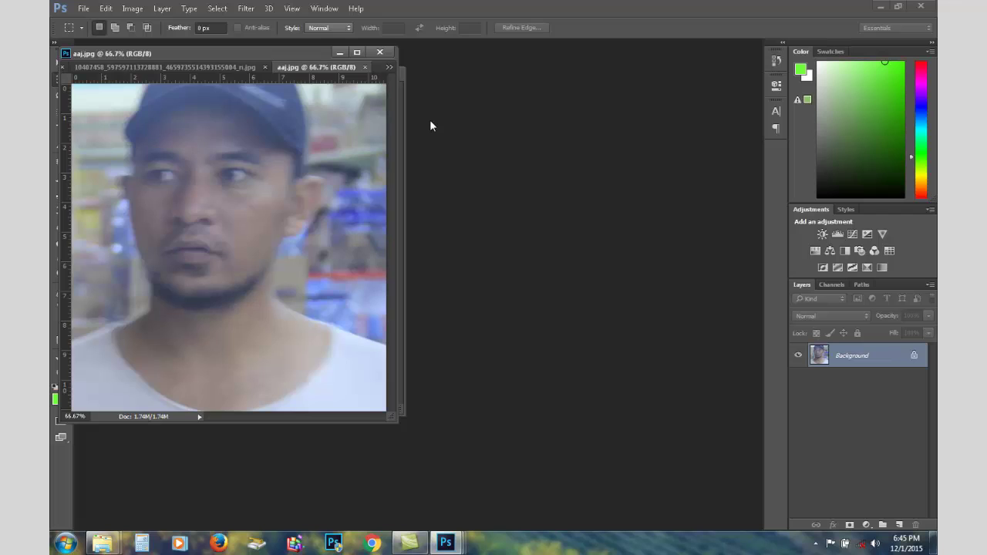
left_click_drag(316, 67, 471, 104)
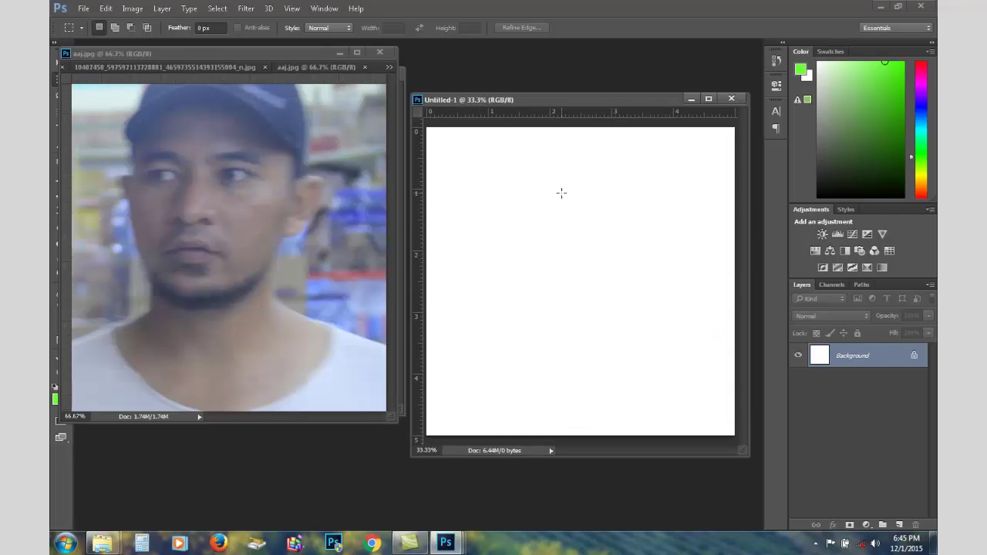
Add horizontal guides at 1 and 2 inches and turn on the rulers.
key("ctrl+0")
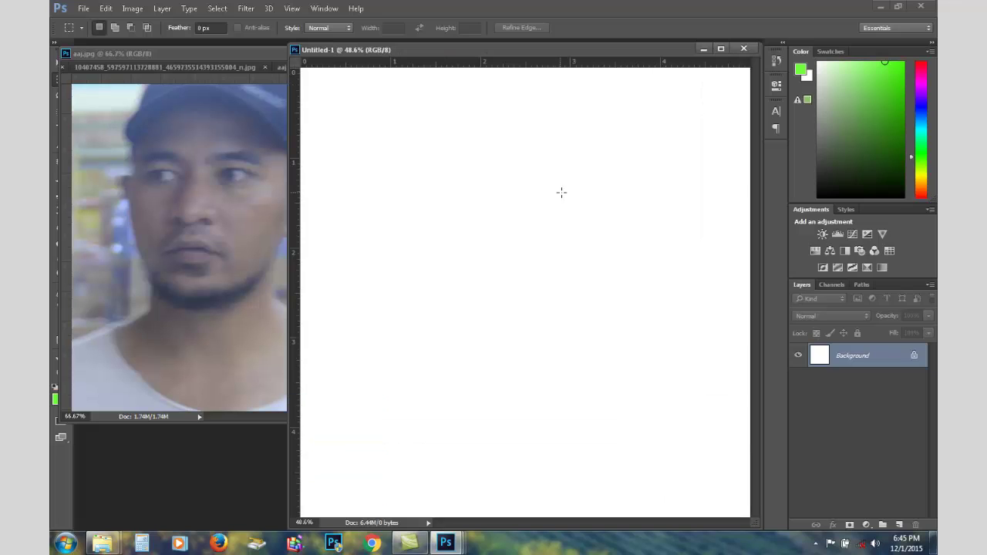
left_click(293, 8)
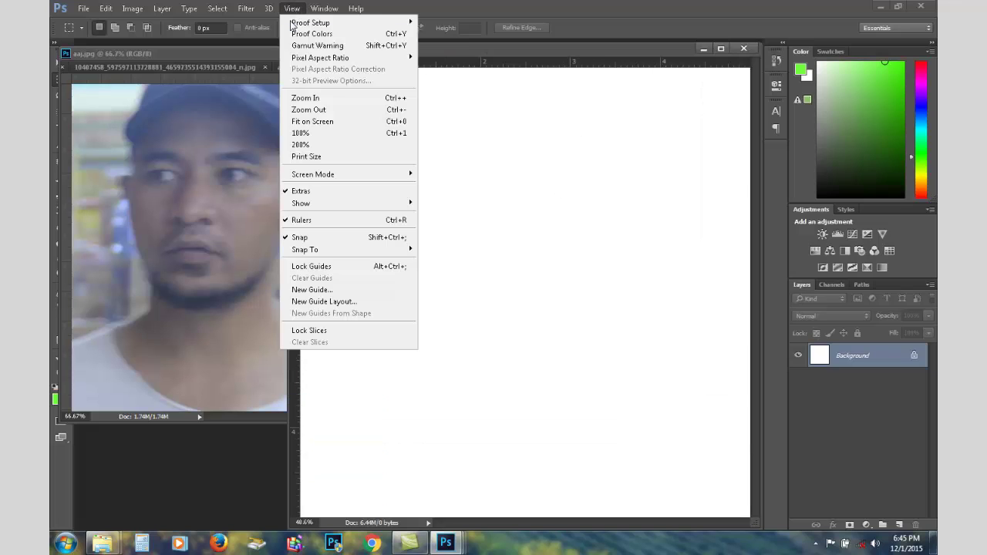
left_click(309, 290)
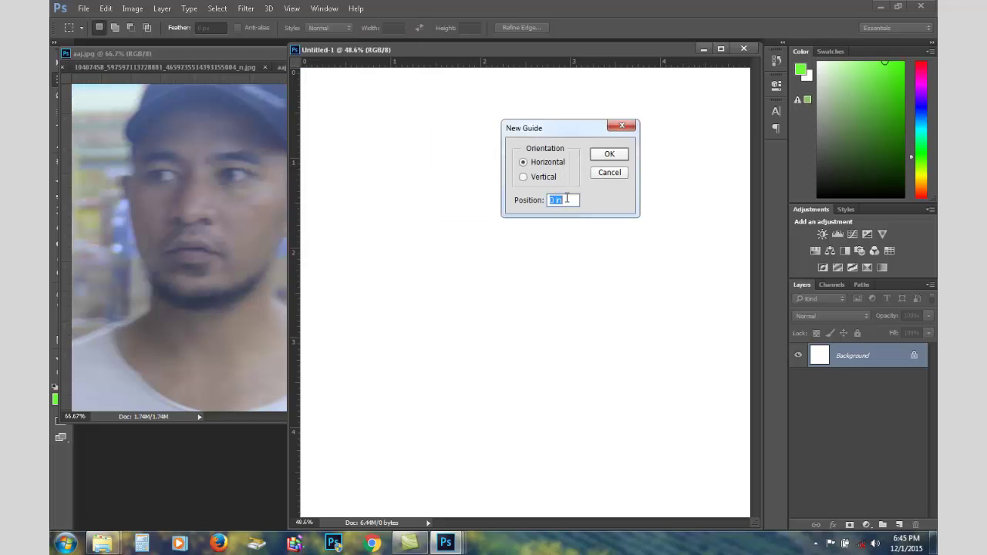
type("1")
left_click(620, 157)
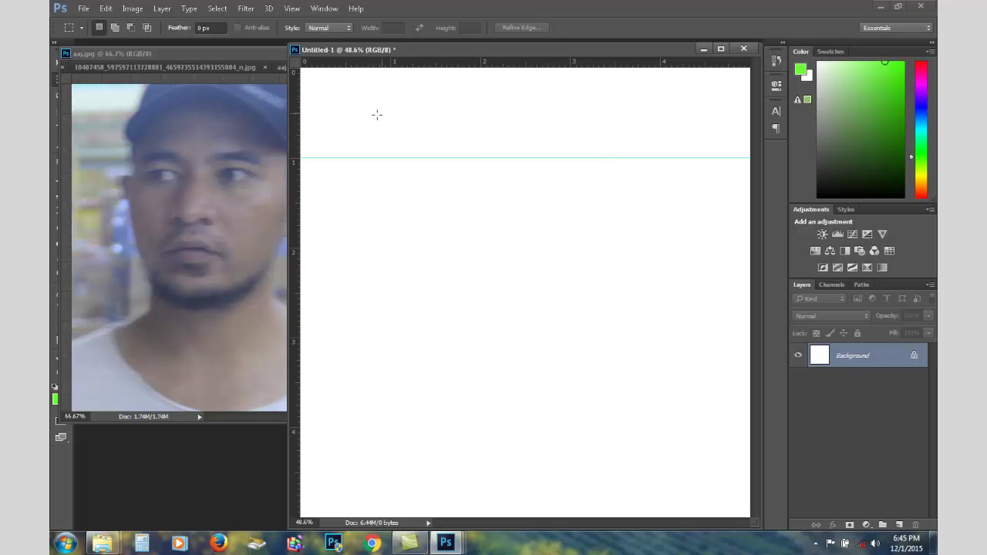
left_click(291, 9)
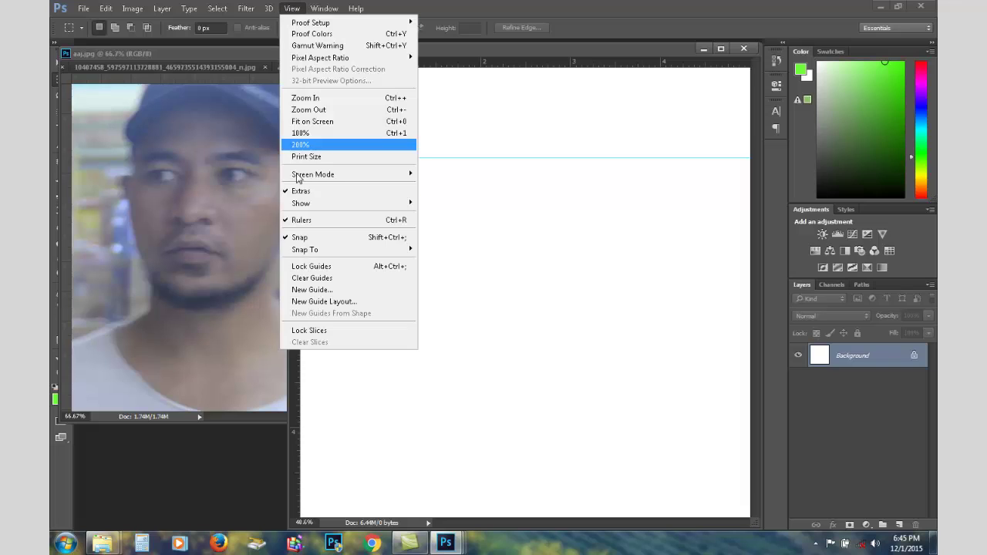
left_click(312, 289)
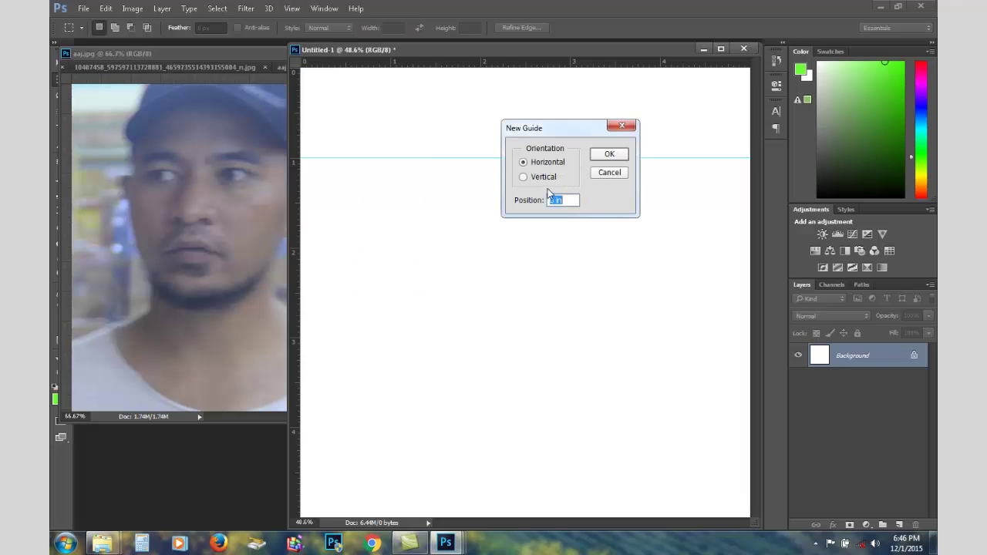
type("2")
left_click(602, 156)
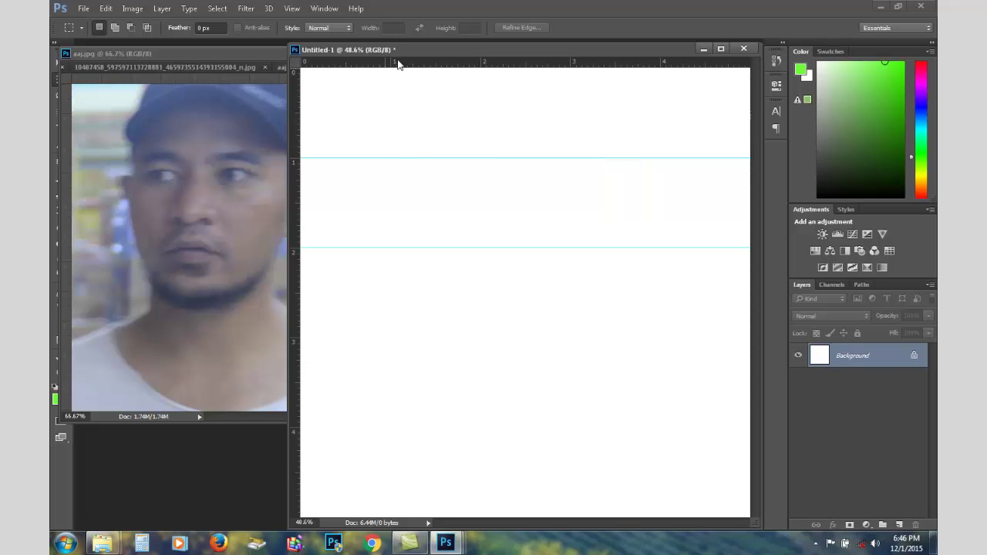
left_click_drag(414, 50, 431, 82)
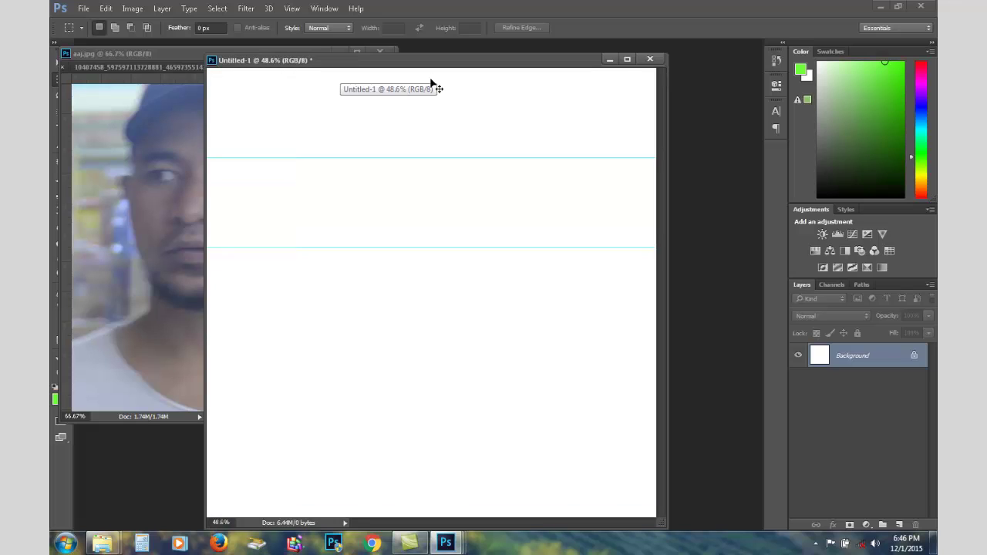
key("ctrl+r")
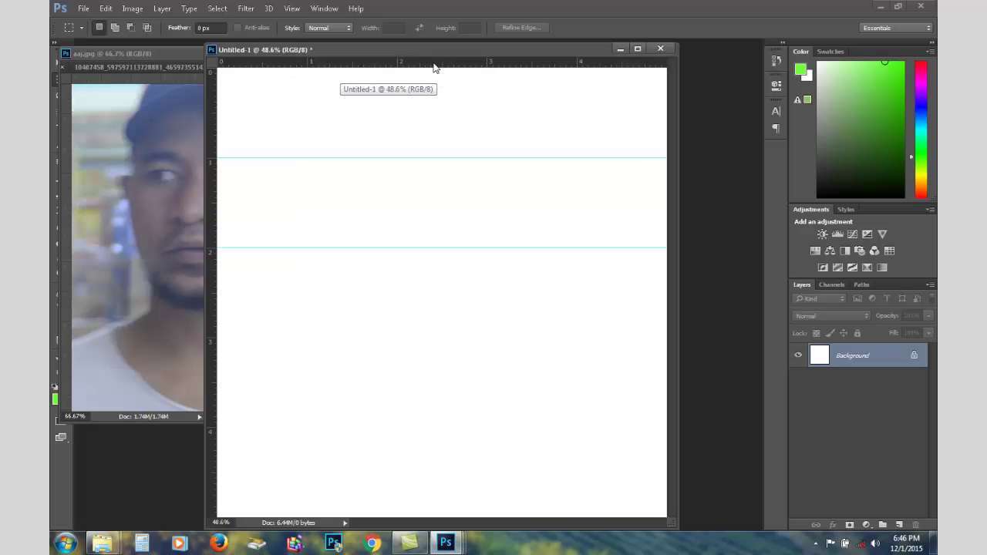
left_click_drag(434, 68, 473, 60)
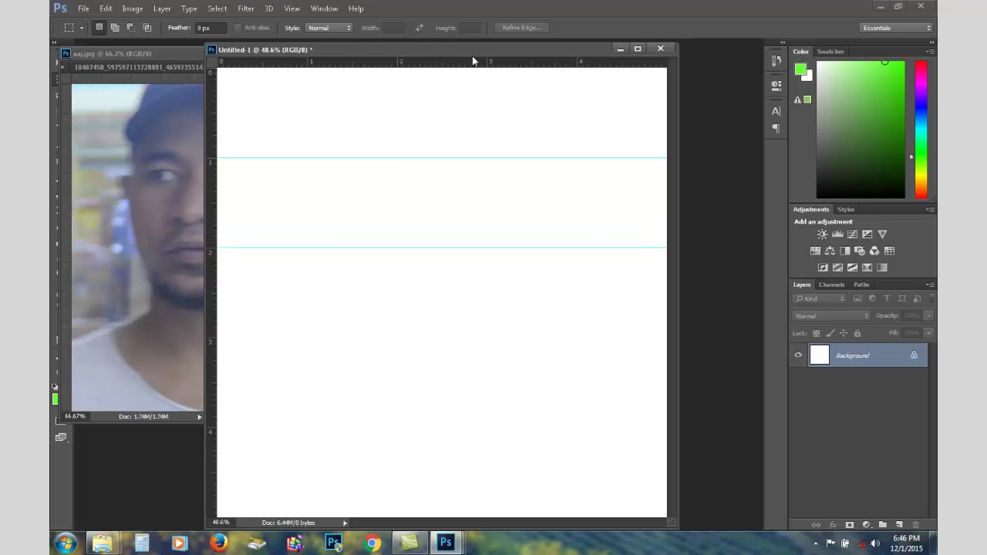
Add horizontal guides at 3 and 4 inches, cancel the extra 5-inch one, and zoom out.
left_click(292, 8)
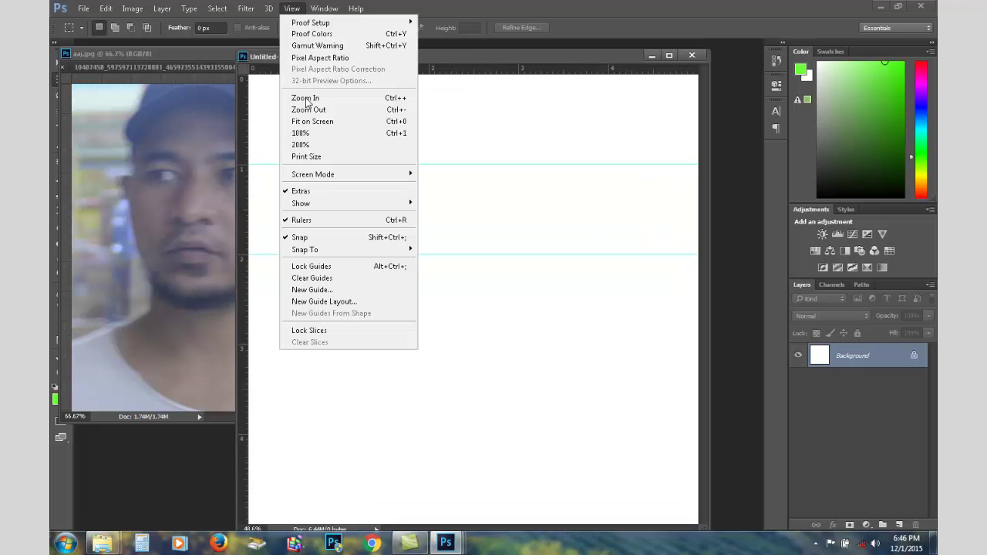
left_click(313, 290)
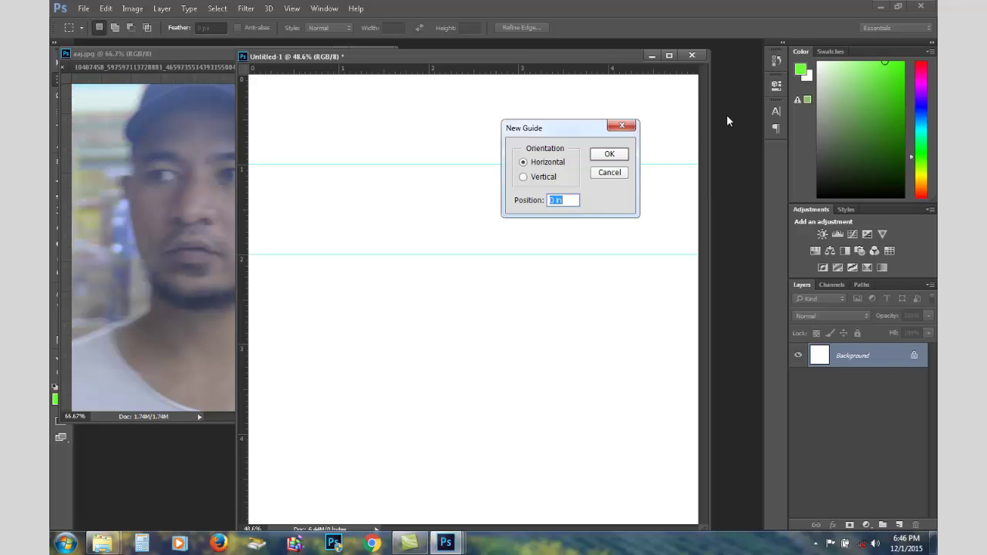
type("3")
left_click(609, 155)
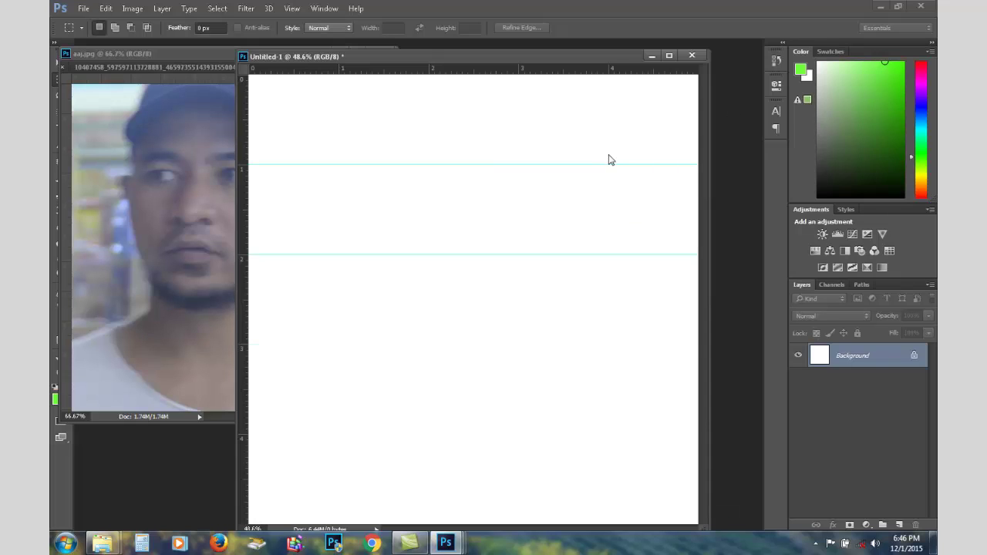
left_click(291, 9)
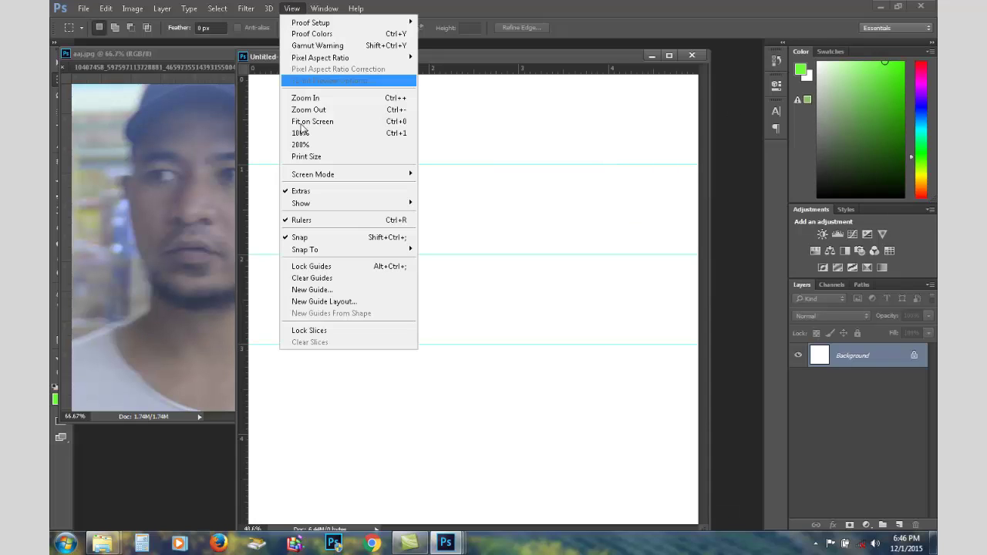
left_click(320, 289)
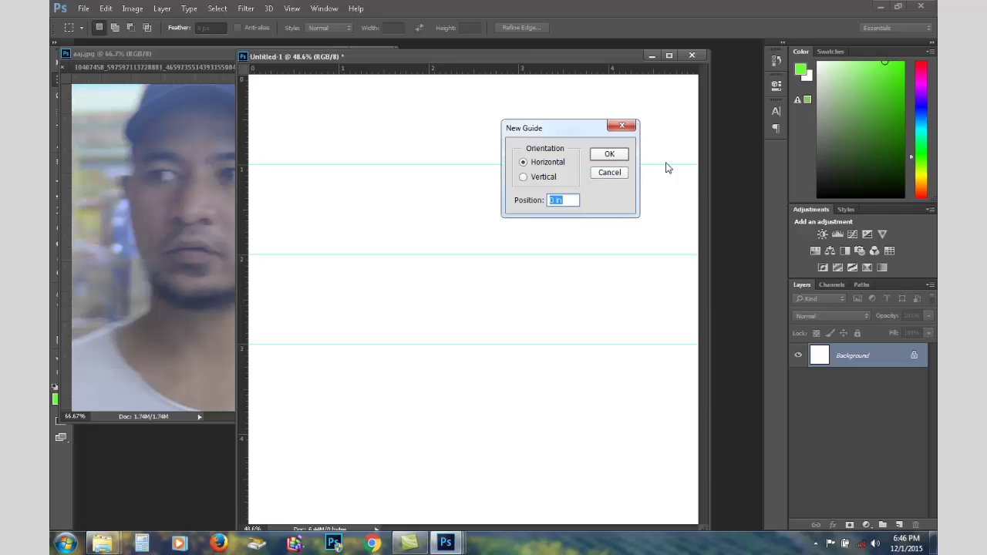
type("4")
left_click(610, 155)
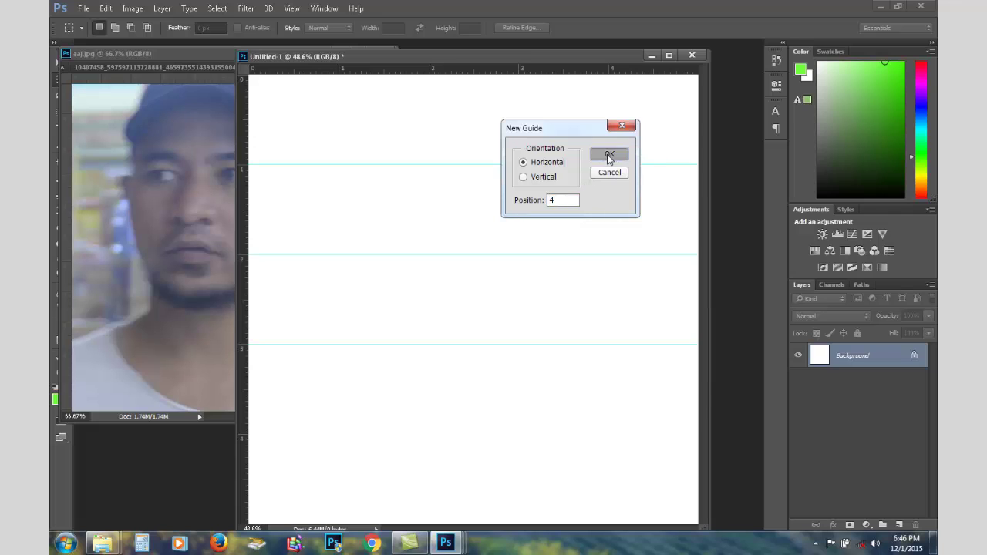
left_click(292, 8)
left_click(313, 290)
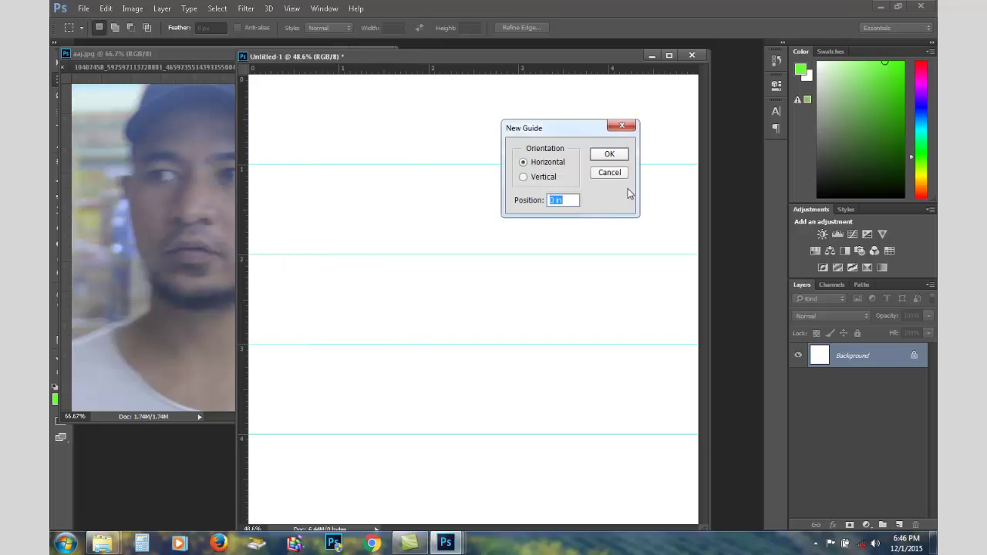
type("5")
left_click(621, 171)
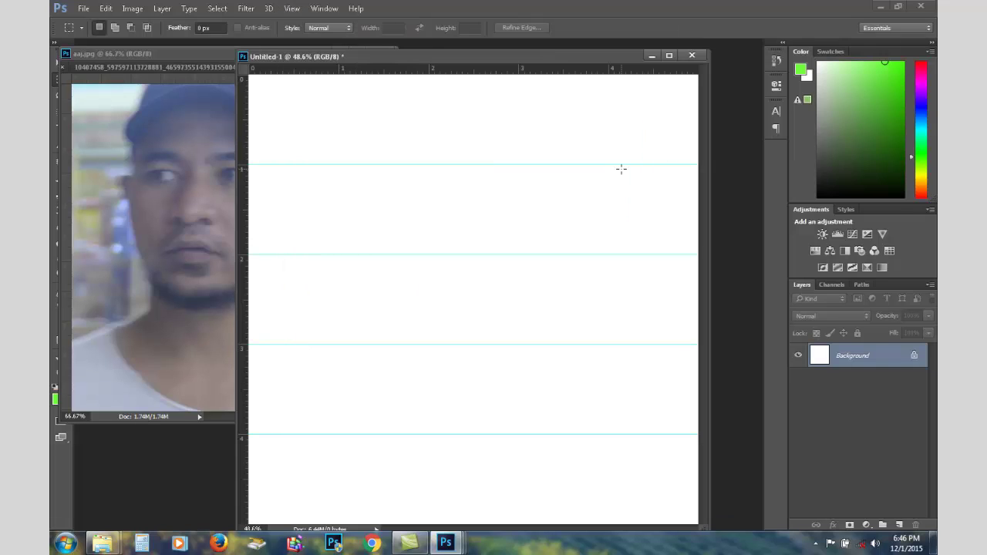
key("ctrl+minus")
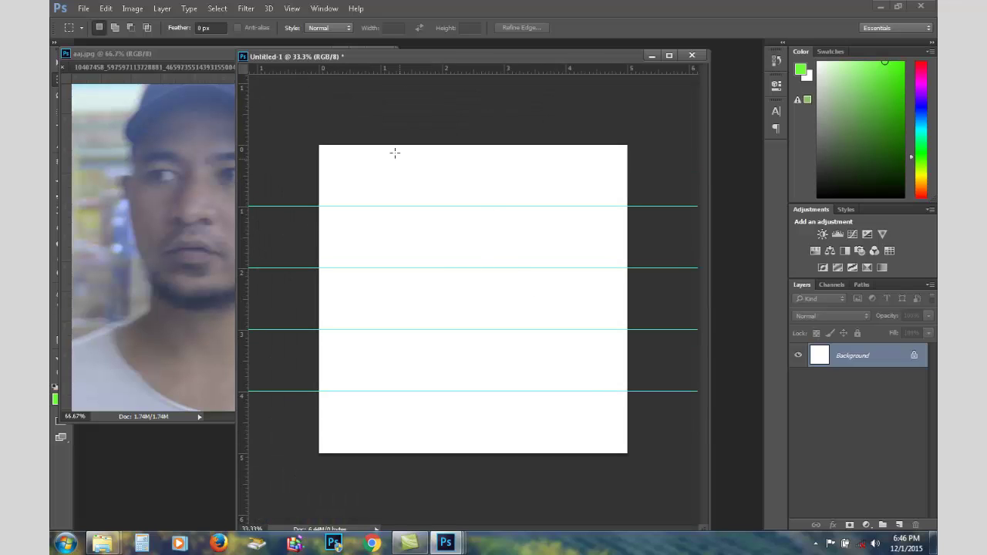
Add vertical guides at 1 and 2 inches.
left_click(292, 8)
left_click(352, 290)
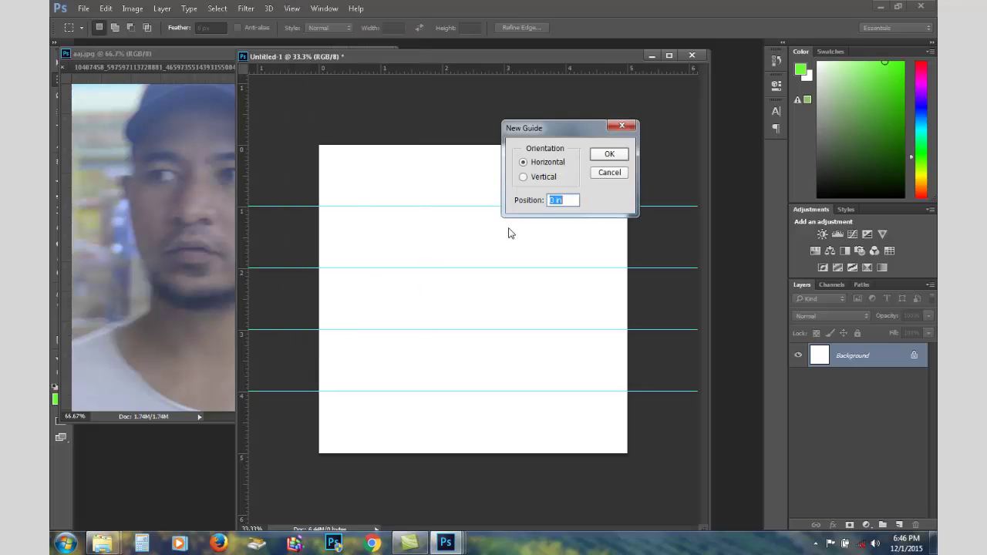
left_click(523, 178)
double_click(552, 200)
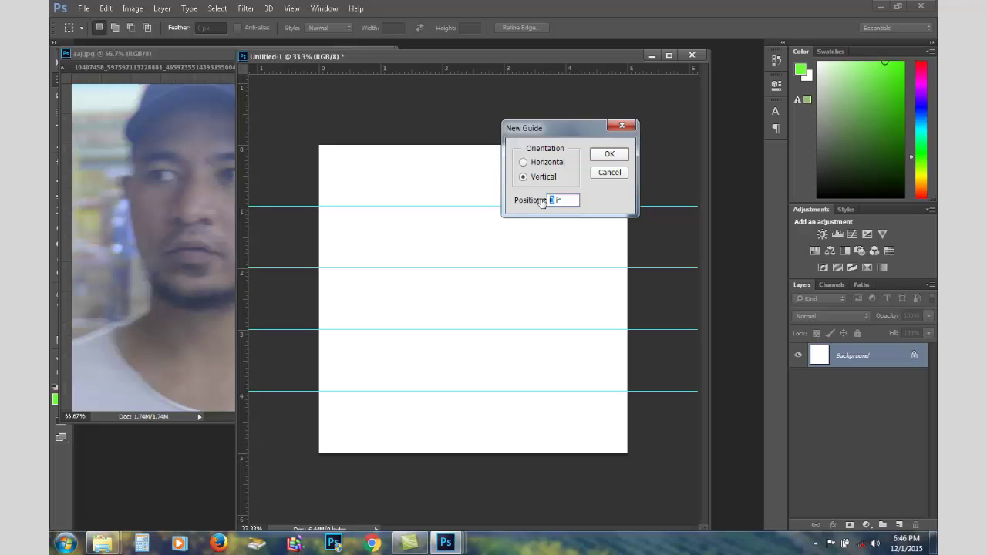
left_click(625, 155)
left_click(292, 9)
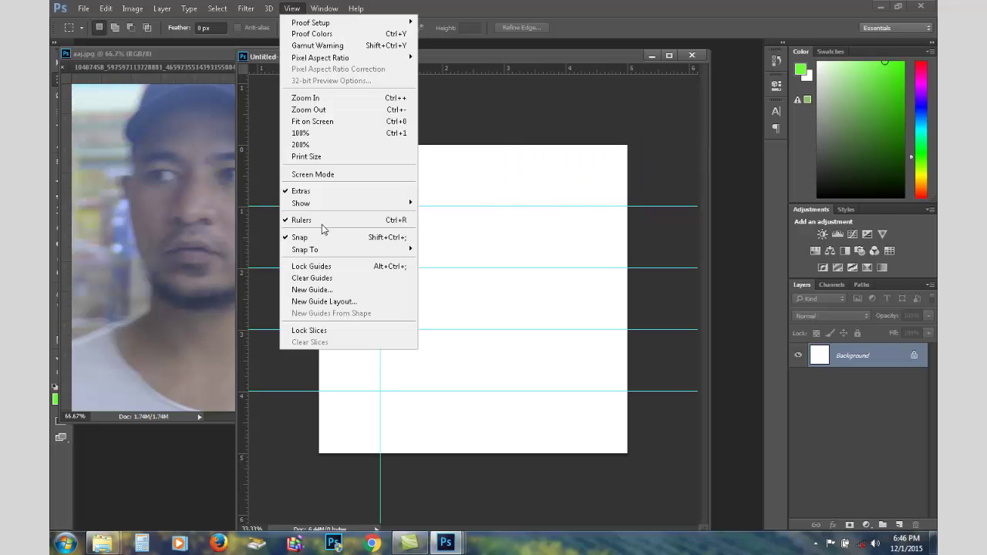
left_click(337, 290)
type("2")
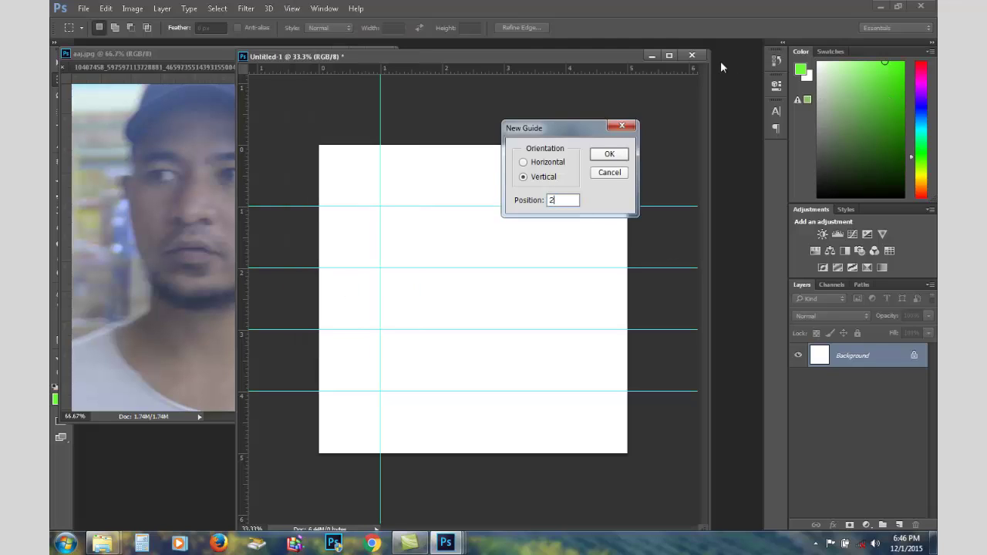
left_click(608, 154)
Add vertical guides at 3 and 4 inches to complete the 5 × 5 grid.
left_click(291, 7)
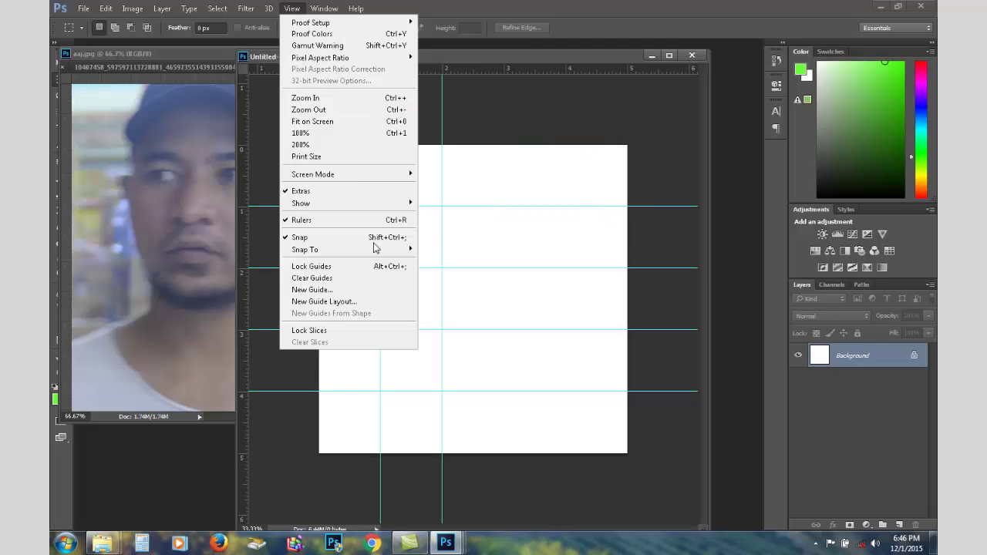
left_click(346, 290)
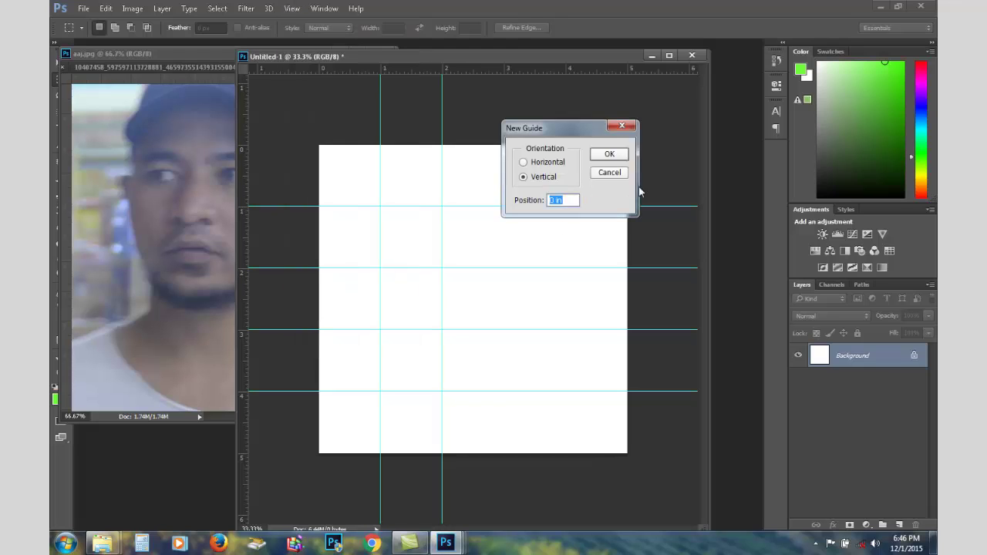
type("3")
left_click(608, 154)
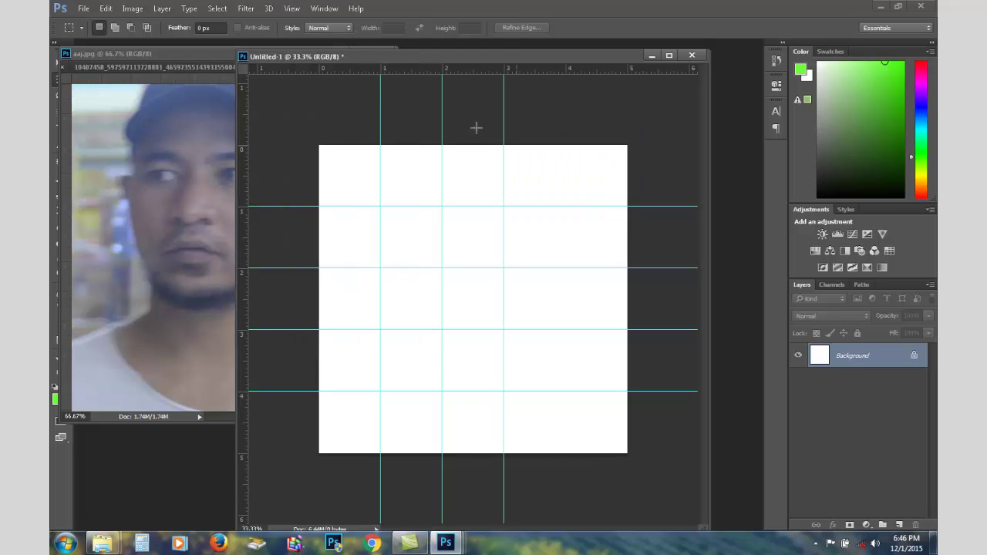
left_click(291, 8)
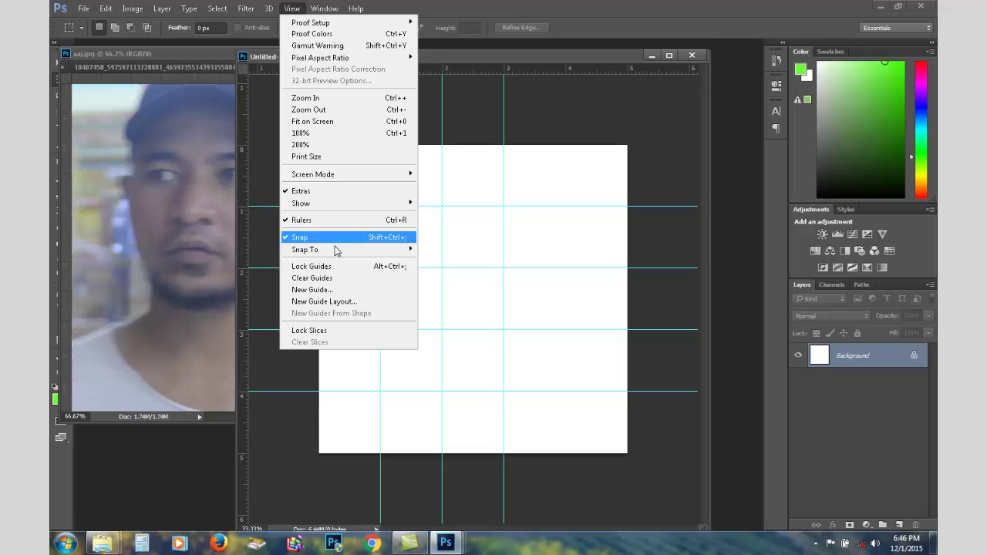
left_click(344, 292)
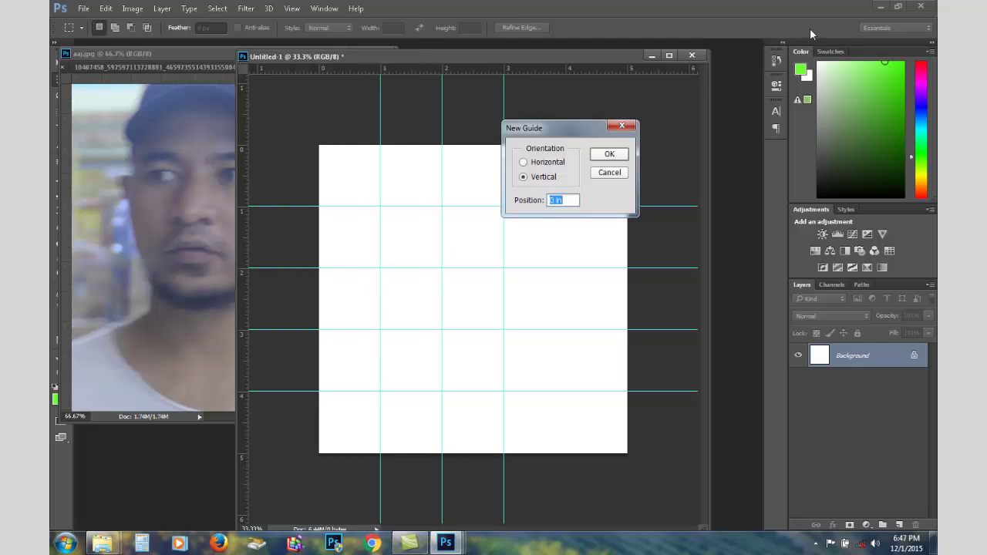
type("4")
left_click(609, 154)
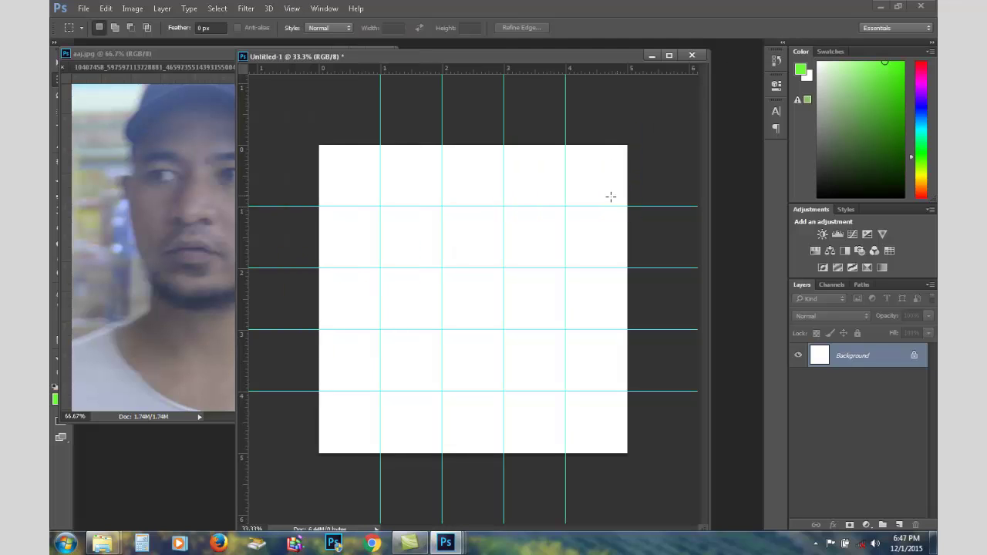
Arrange the windows and Move-drag aaj.jpg into Untitled-1's top-left corner as Layer 1.
left_click_drag(476, 54, 591, 84)
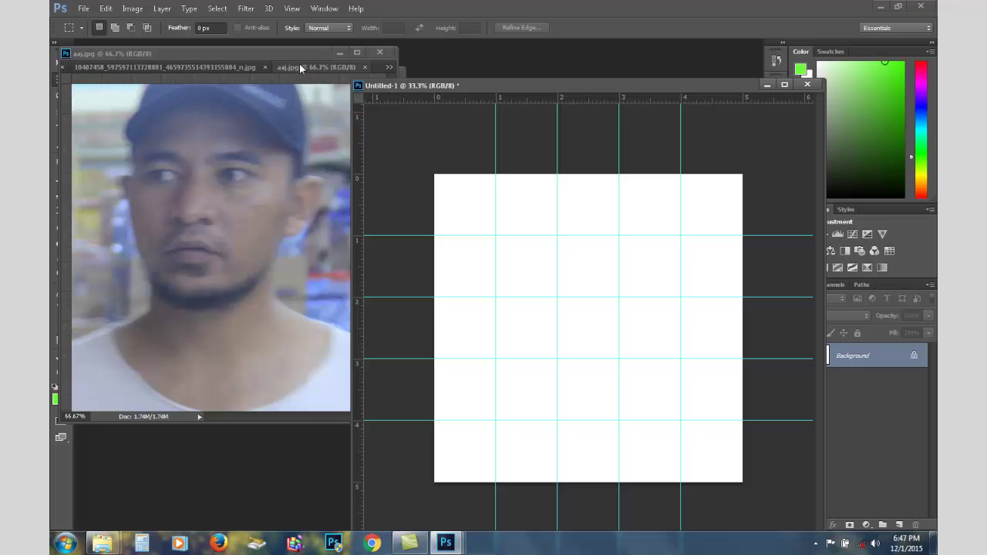
left_click_drag(297, 55, 378, 58)
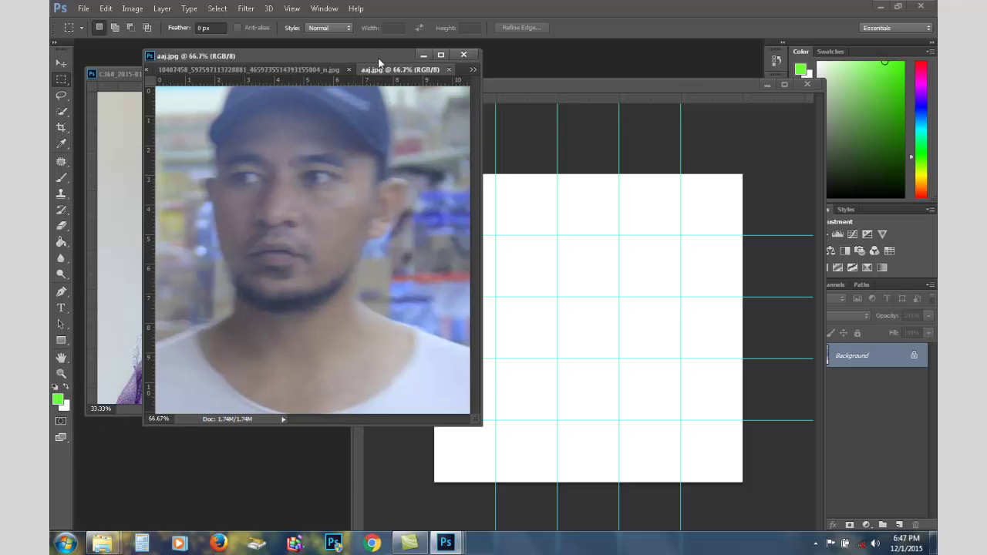
left_click(61, 63)
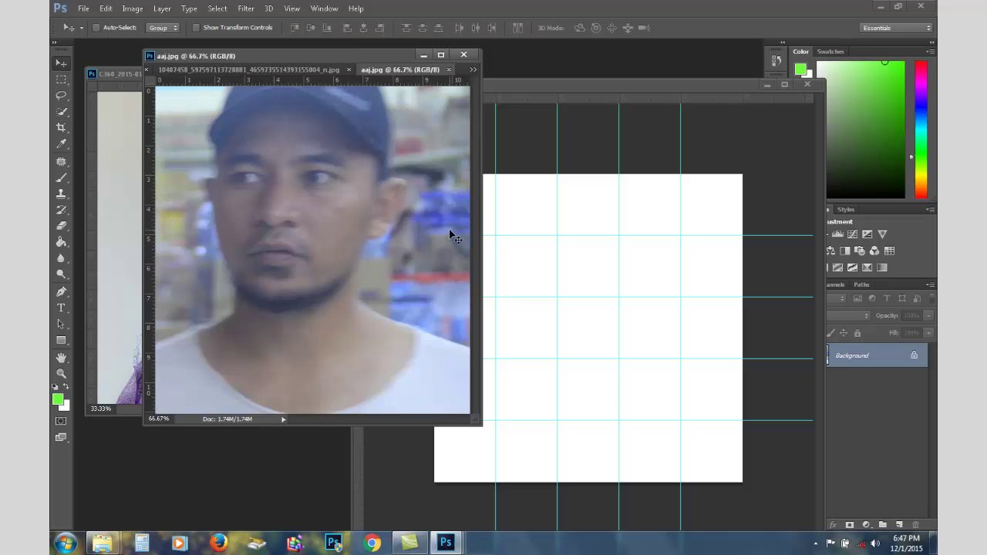
left_click_drag(421, 79, 339, 89)
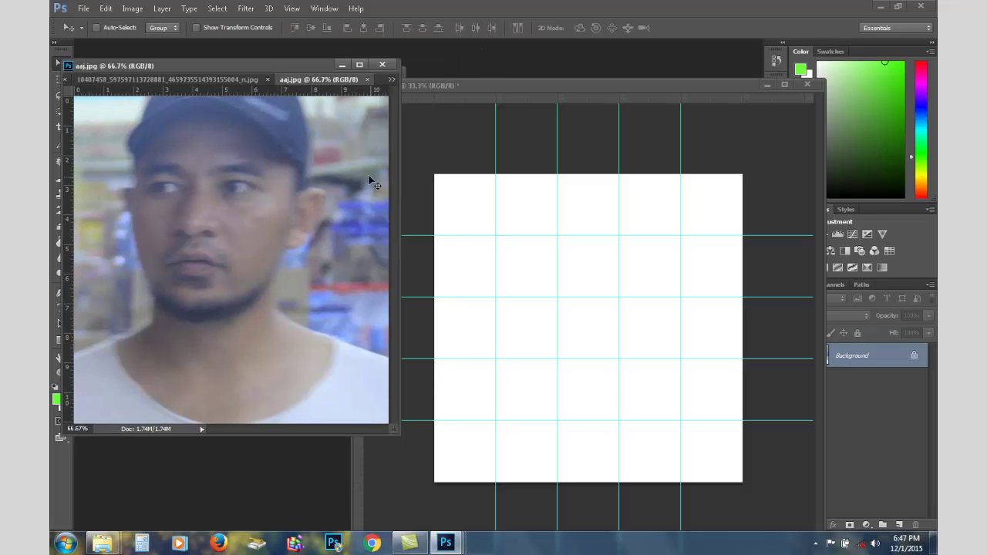
left_click(486, 229)
left_click_drag(486, 229, 539, 216)
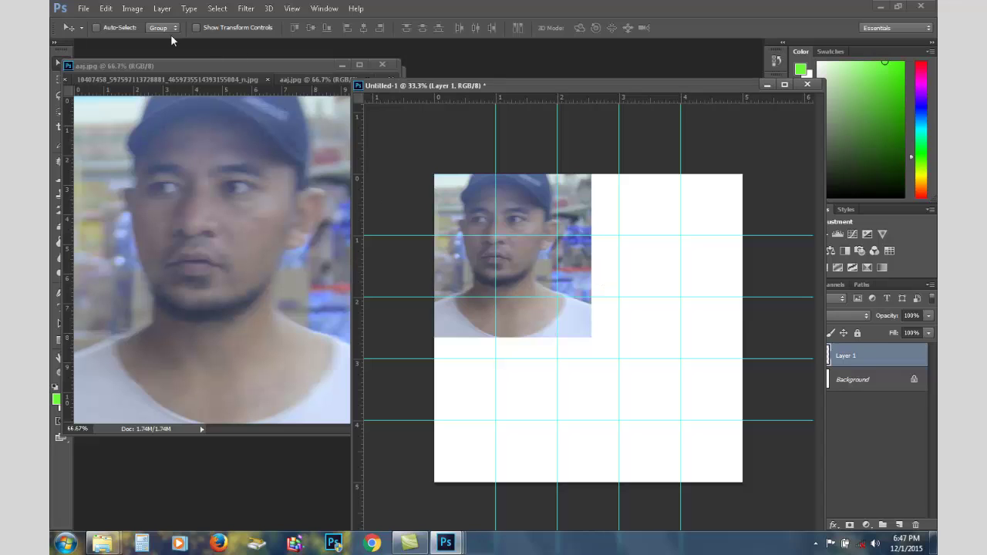
Free Transform the portrait layer, scaling it proportionally down to the top-left 1-inch cell.
left_click(106, 8)
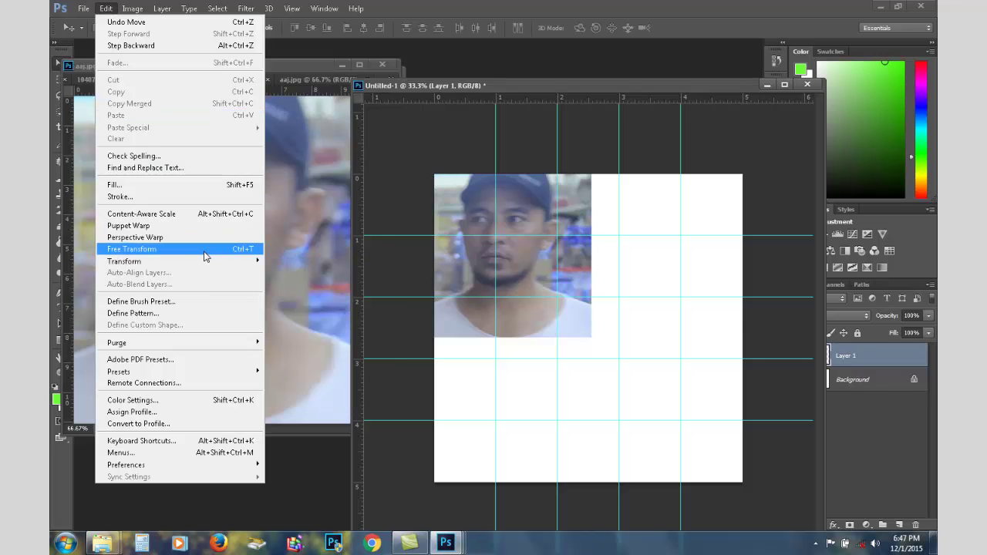
left_click(205, 254)
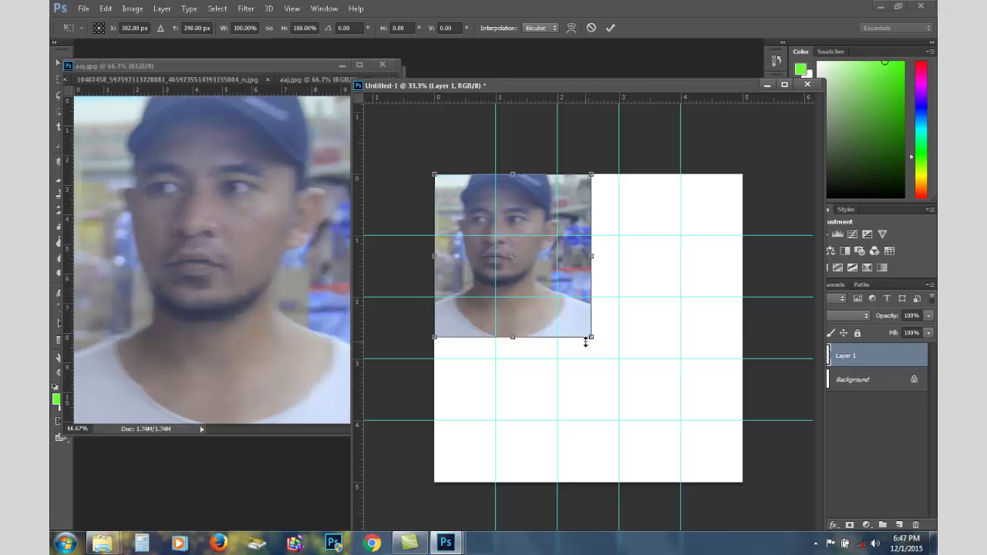
mouse_move(586, 341)
left_mouse_down()
mouse_move(561, 359)
mouse_move(566, 423)
left_mouse_up()
key("ctrl+z")
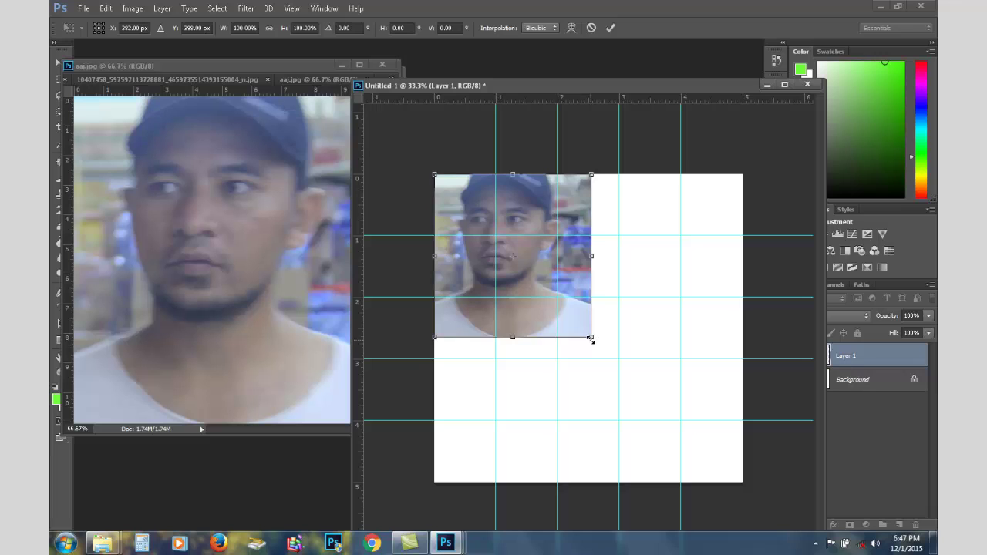
left_click_drag(590, 338, 520, 248)
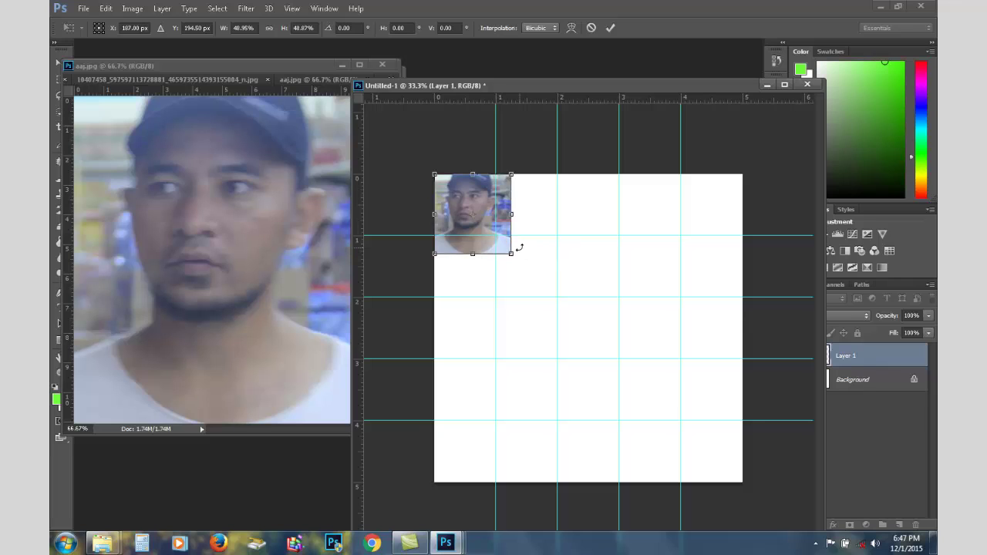
key("Return")
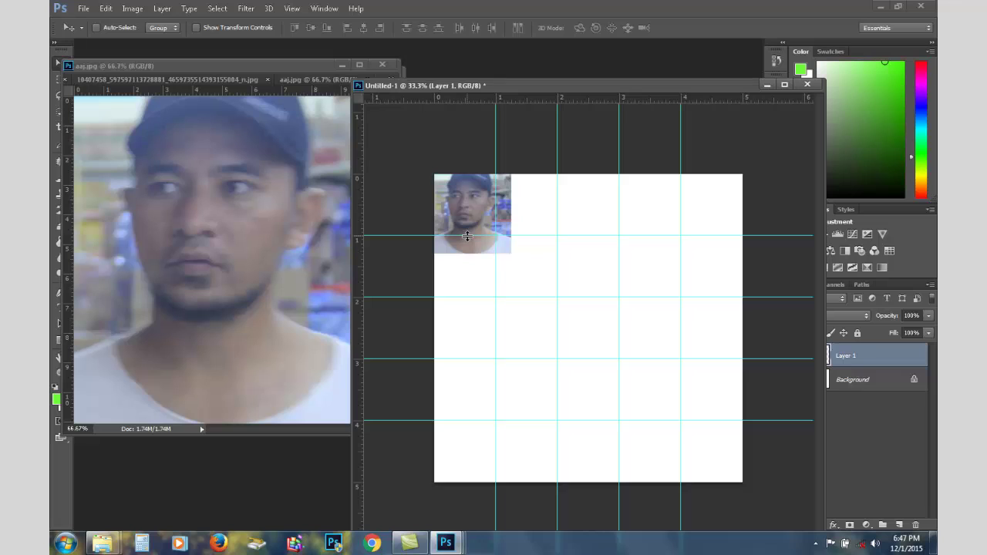
Draw a rectangular marquee selection around the top-left grid square of the portrait.
key("m")
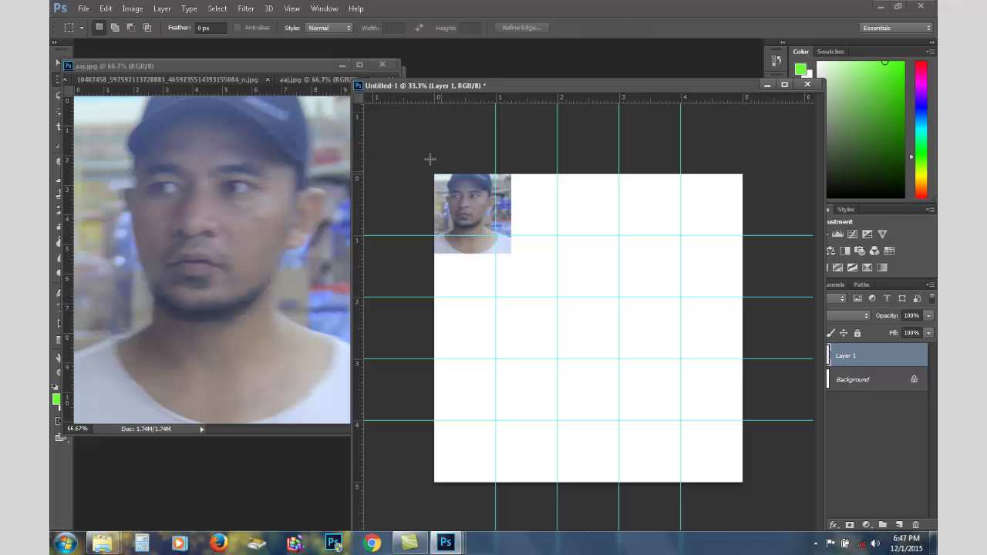
left_click_drag(434, 175, 497, 236)
left_click(483, 215)
left_click_drag(193, 68, 256, 72)
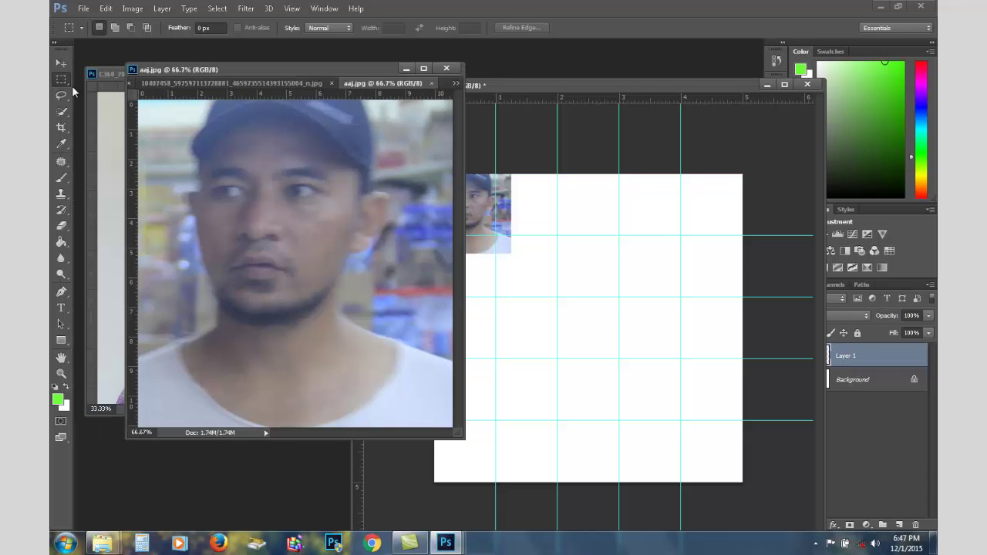
left_click_drag(458, 435, 374, 376)
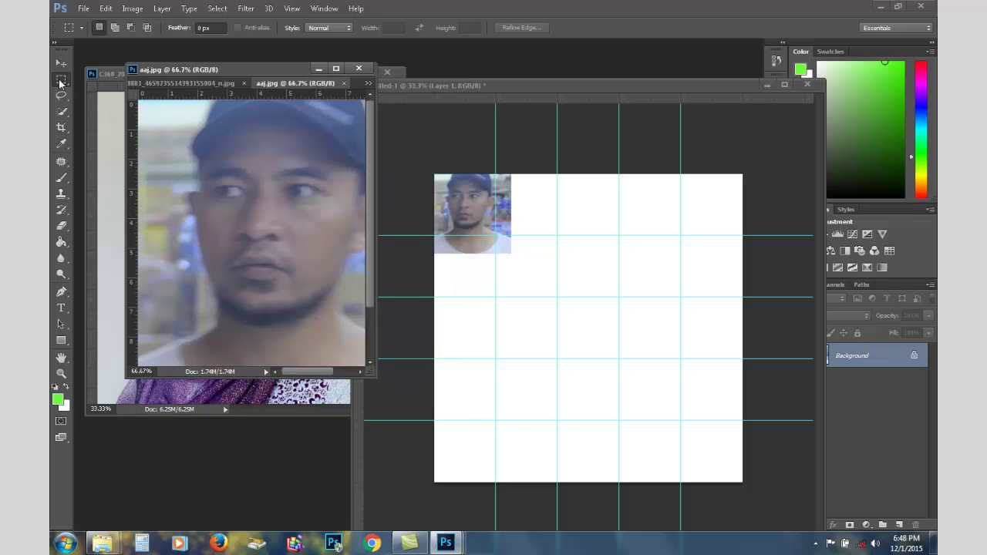
left_click_drag(438, 176, 494, 234)
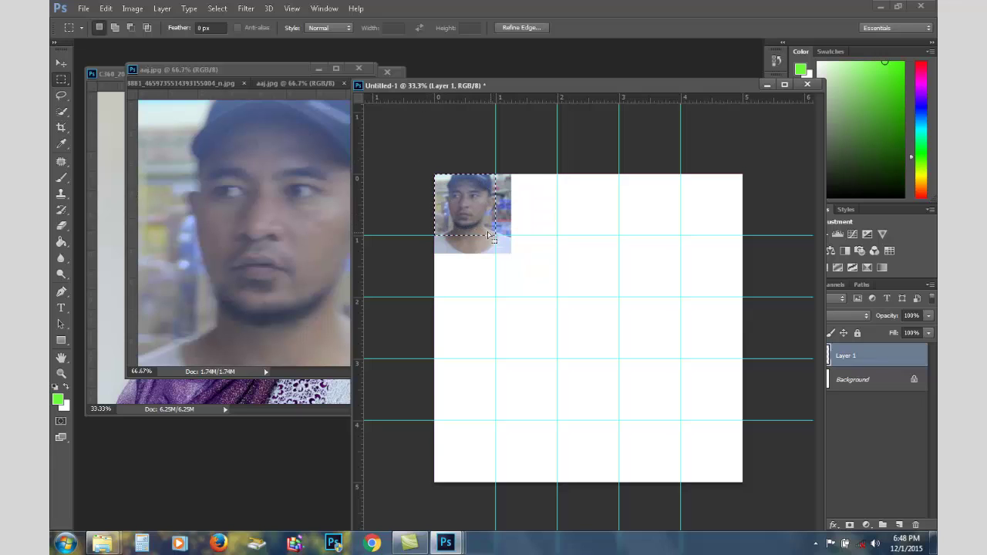
left_click_drag(571, 86, 476, 117)
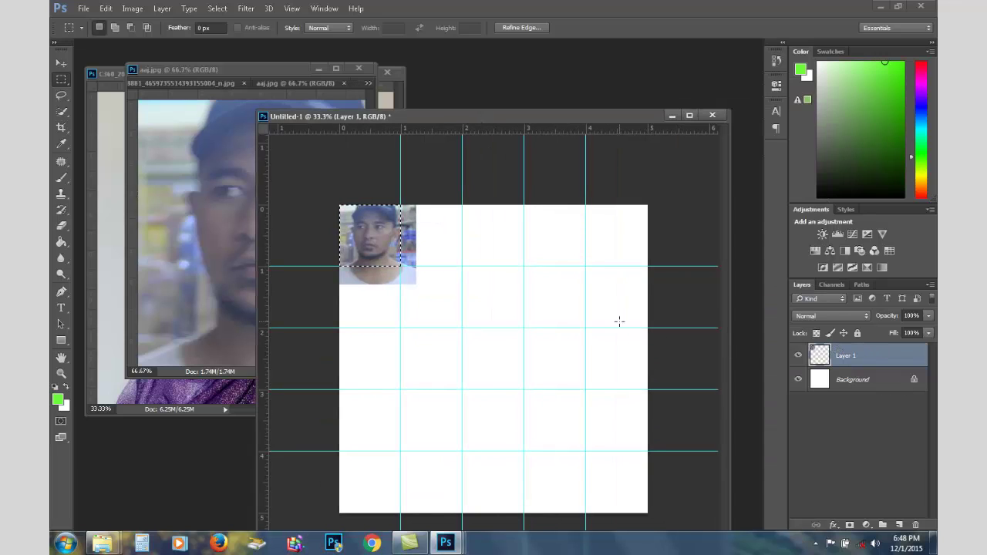
Copy the selected square to Layer 2, check it by hiding Layer 1, then select Layer 1.
key("ctrl+j")
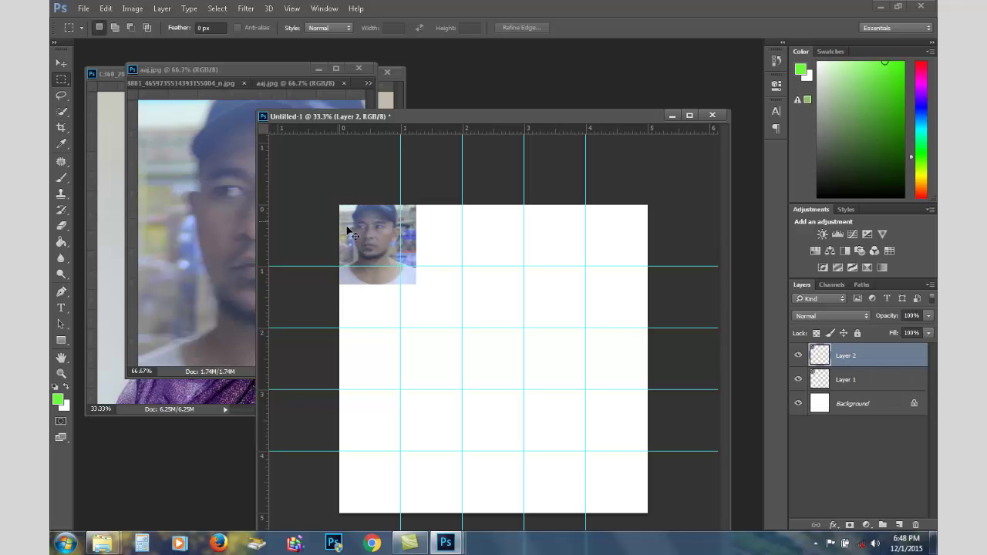
left_click_drag(348, 231, 440, 246)
key("ctrl+z")
left_click(799, 381)
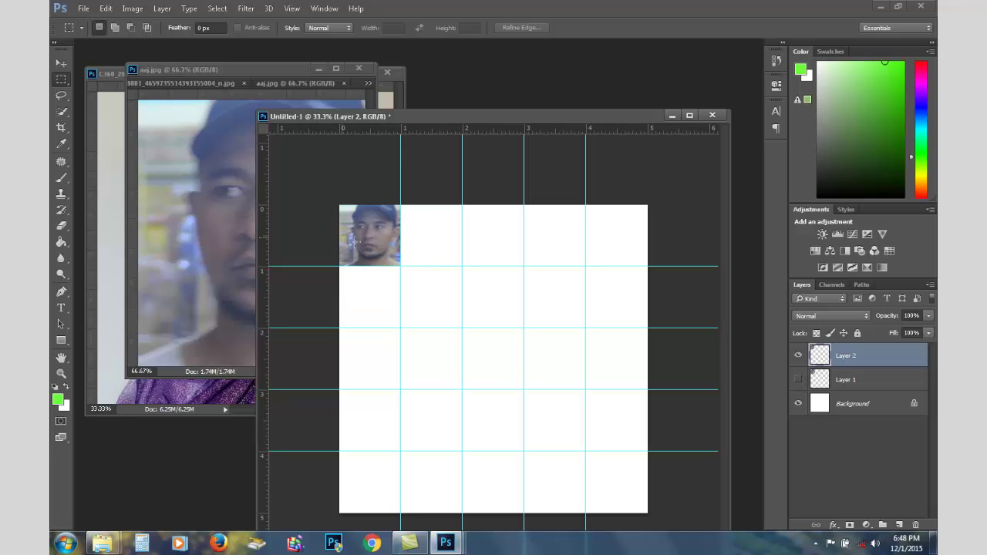
left_click(799, 381)
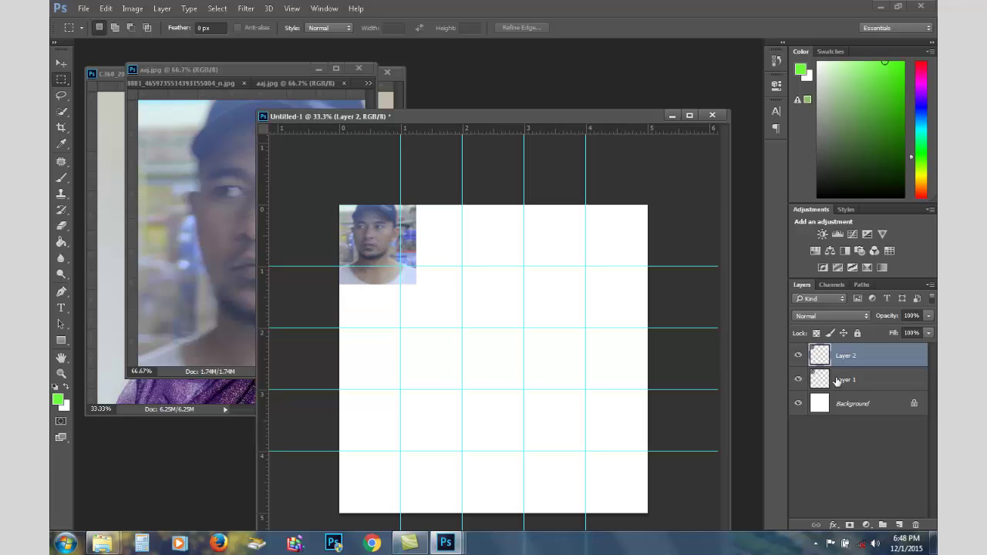
left_click(839, 381)
left_click(845, 360)
left_click(849, 378)
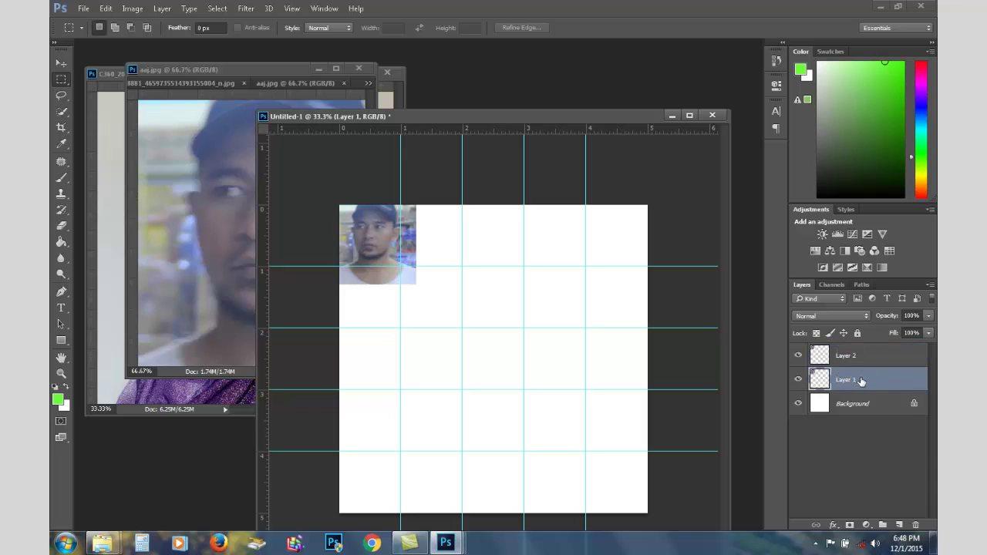
Delete Layer 1 and drag beach boys.jpg into Untitled-1 as Layer 3 beside the first tile.
key("Delete")
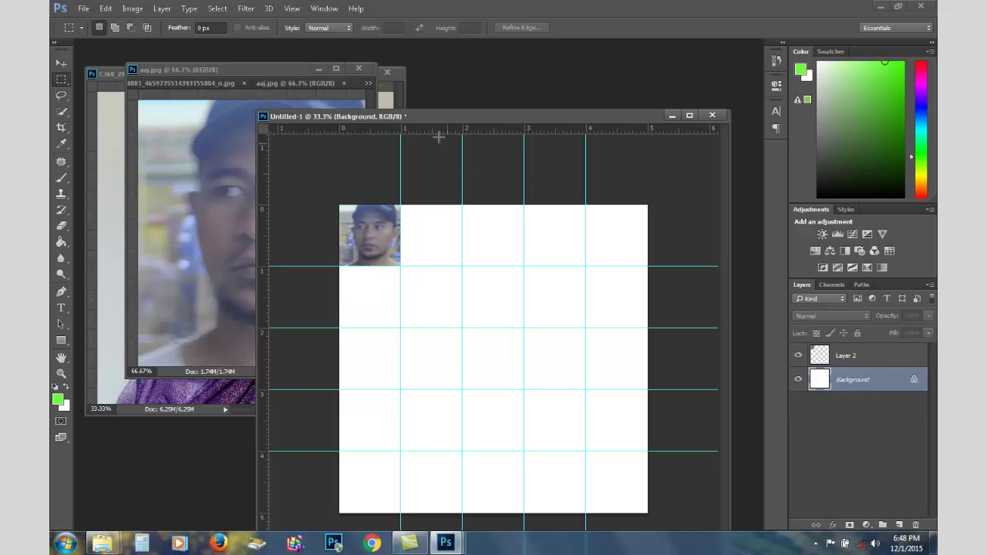
left_click(284, 68)
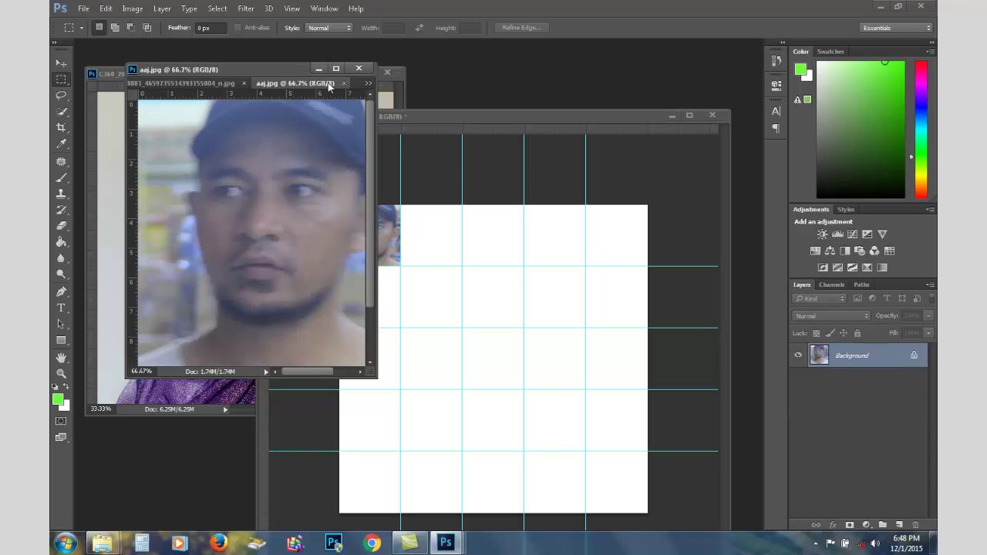
key("ctrl+Tab")
key("ctrl+Tab")
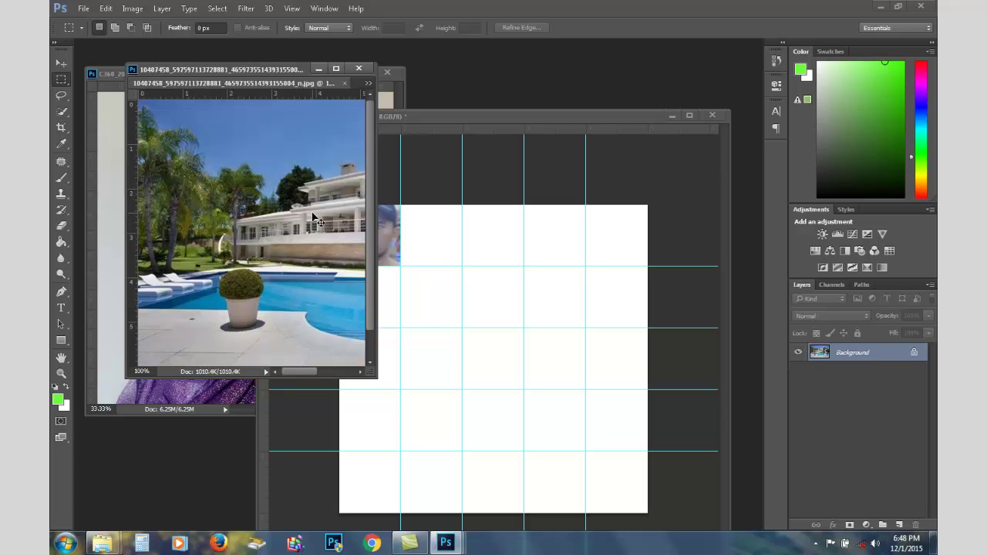
left_click(369, 83)
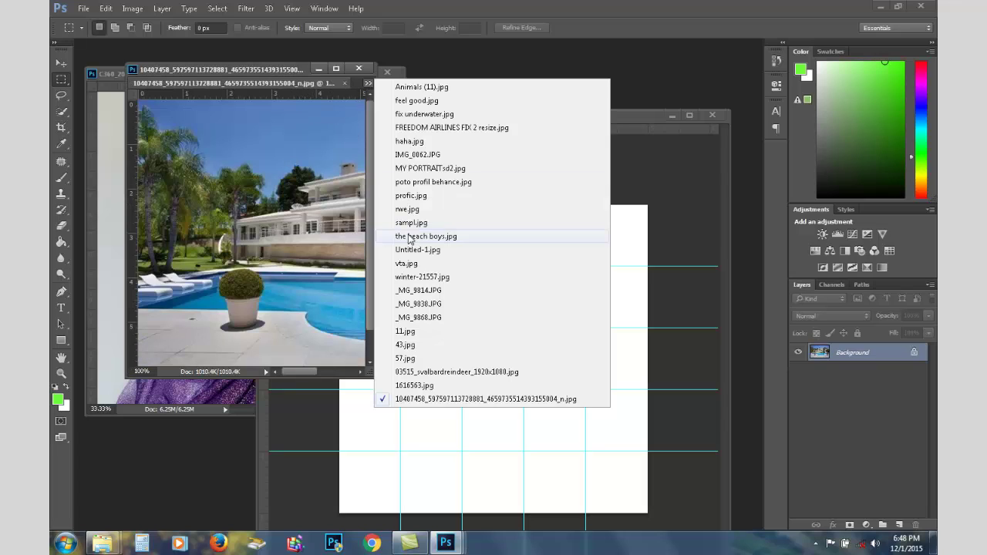
left_click(420, 236)
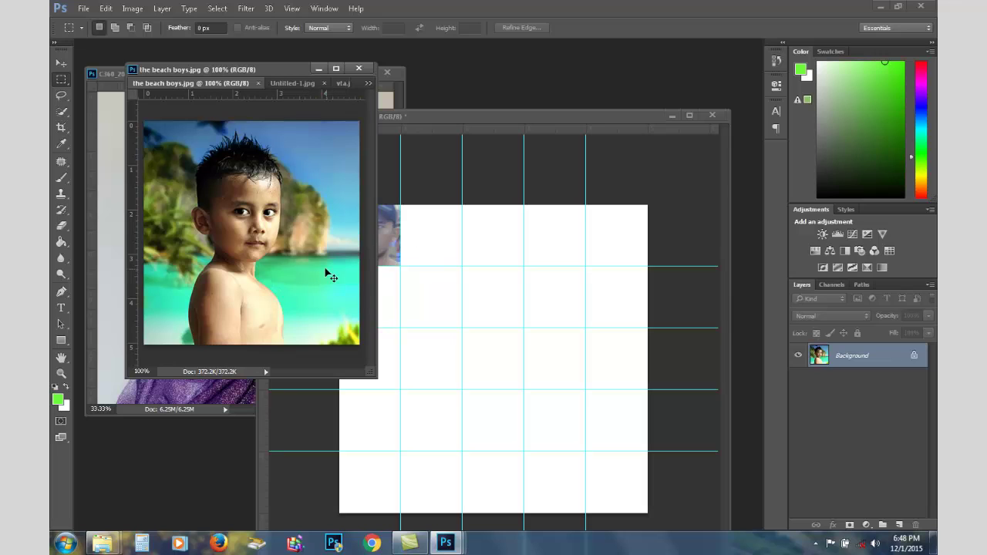
left_click(61, 62)
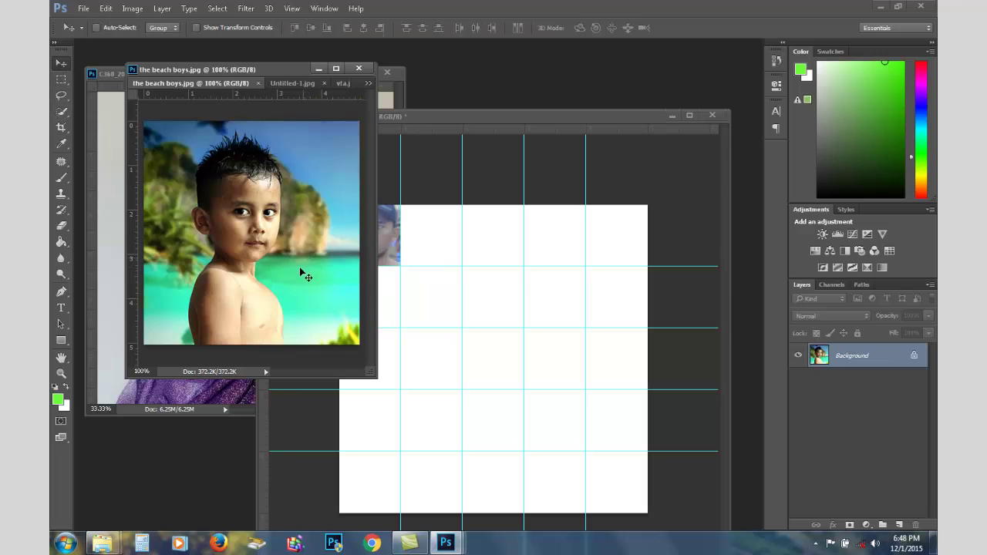
mouse_move(301, 271)
left_mouse_down()
mouse_move(464, 274)
mouse_move(468, 257)
mouse_move(435, 247)
left_mouse_up()
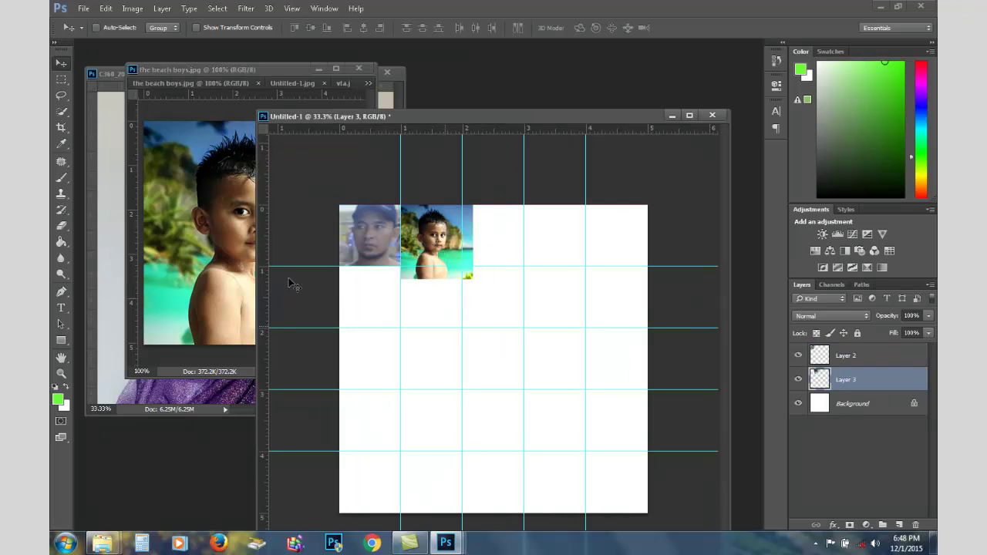
Free-transform the boy photo up to about 135% so it overfills the second top-row cell.
left_click(62, 81)
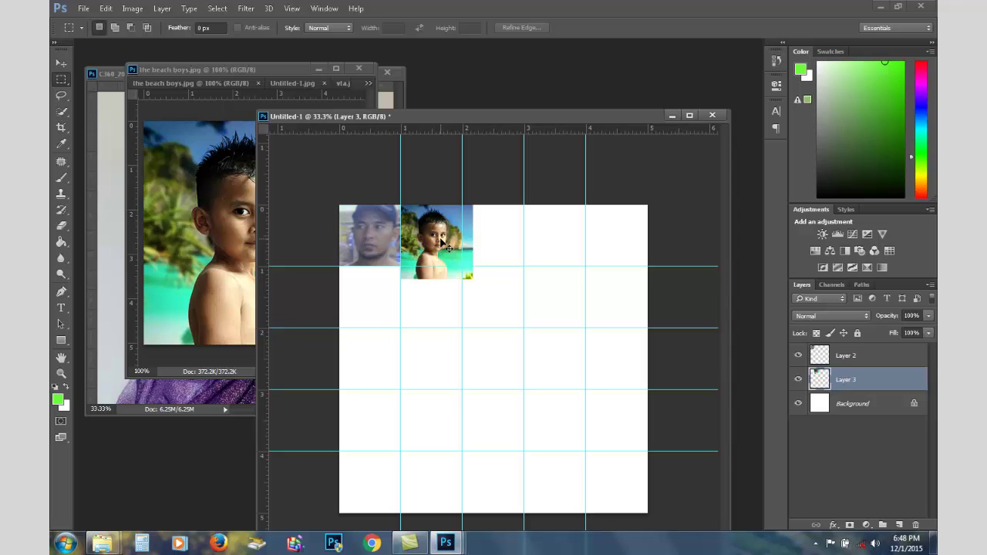
key("ctrl+t")
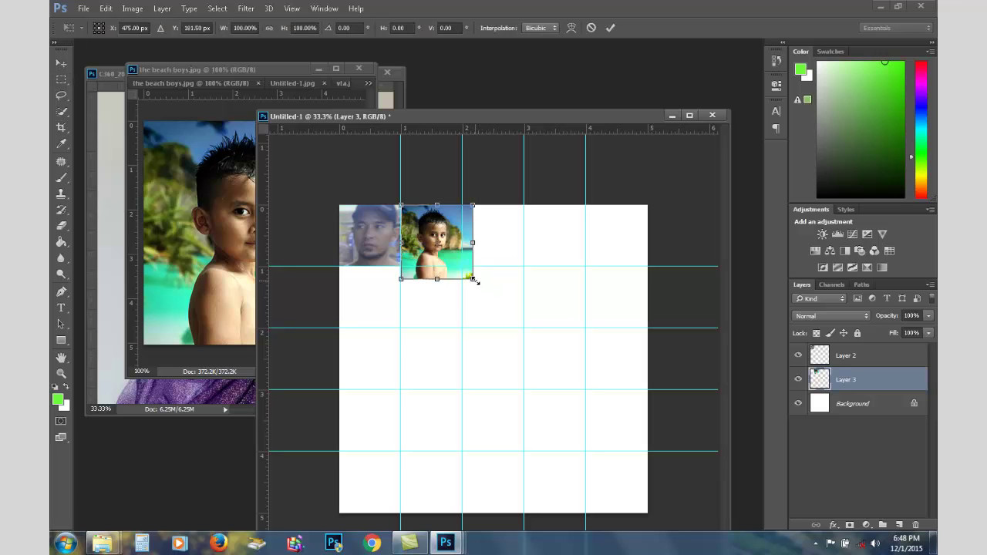
mouse_move(474, 279)
left_mouse_down()
mouse_move(499, 306)
mouse_move(471, 283)
left_mouse_up()
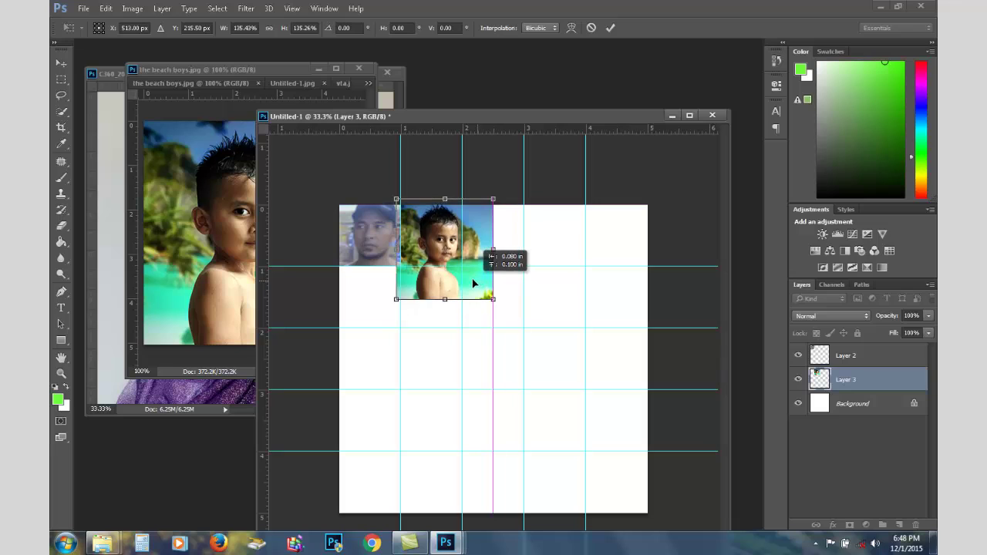
key("Return")
key("m")
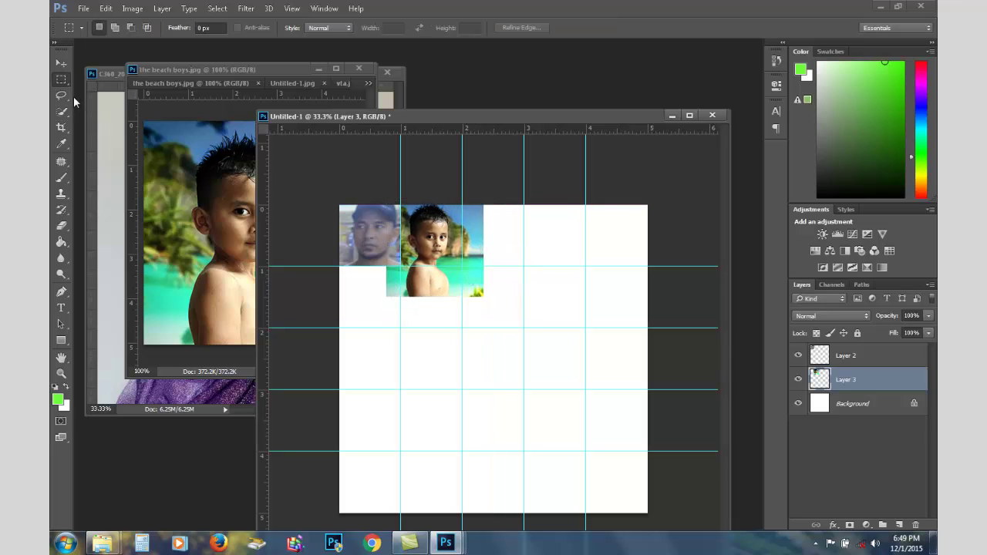
Select the second top-row grid cell and copy that part of the boy photo to a new layer.
left_click_drag(391, 193, 435, 243)
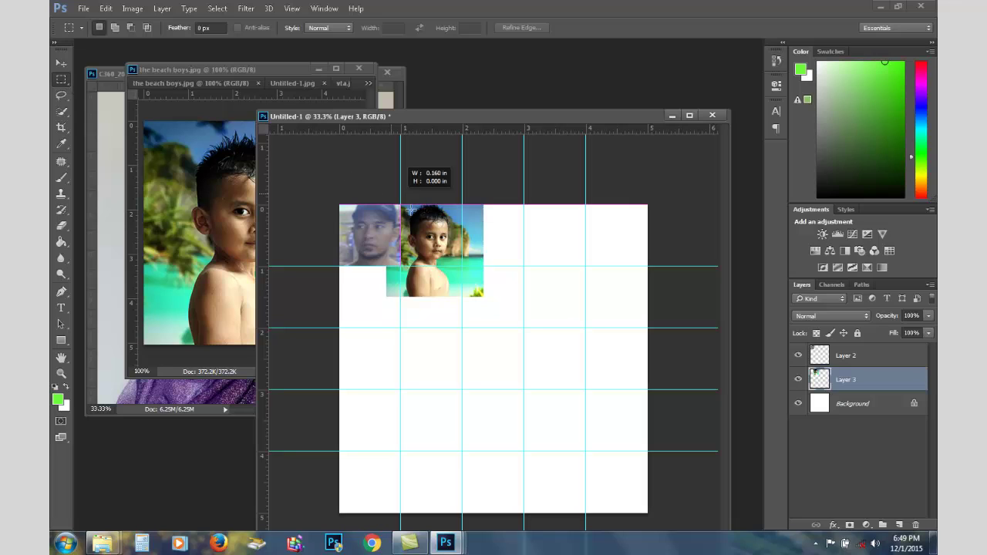
left_click(405, 220)
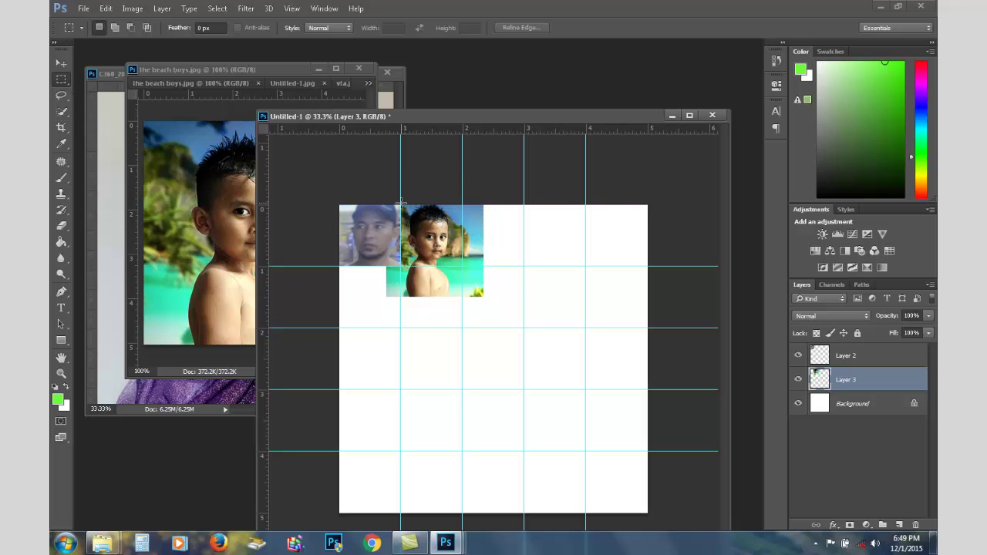
left_click_drag(402, 207, 456, 264)
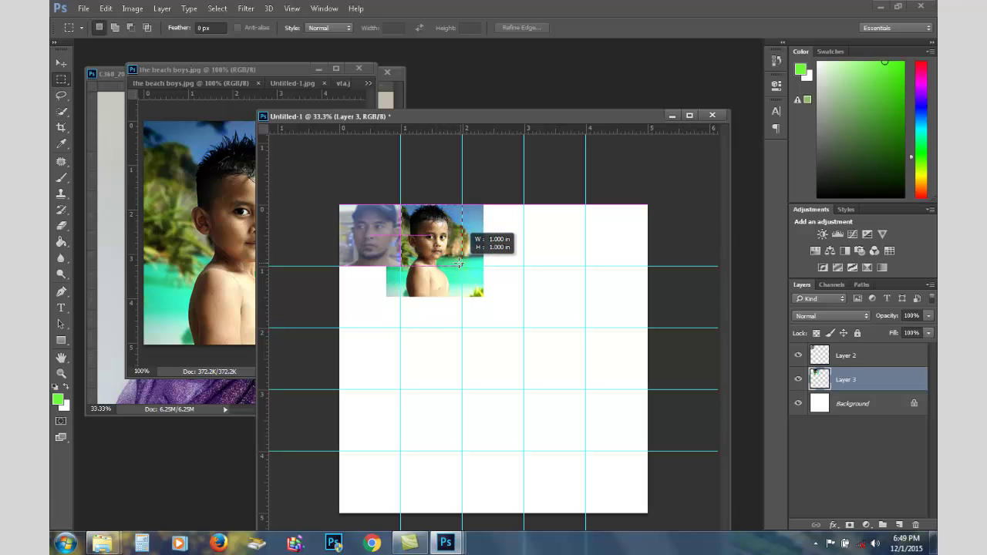
left_click_drag(456, 264, 460, 265)
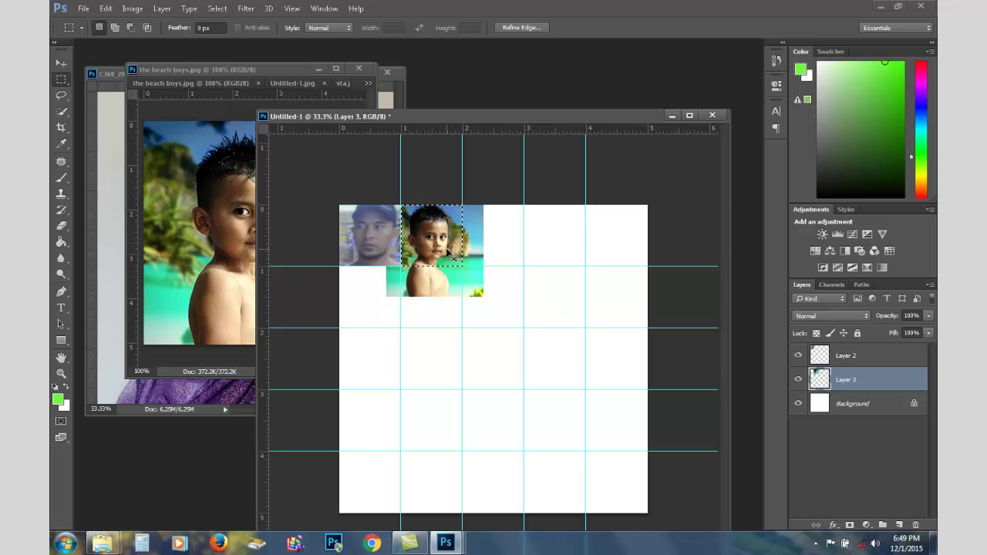
key("ctrl+j")
Delete the oversized Layer 3 and bring the beach boys.jpg window forward.
left_click(864, 405)
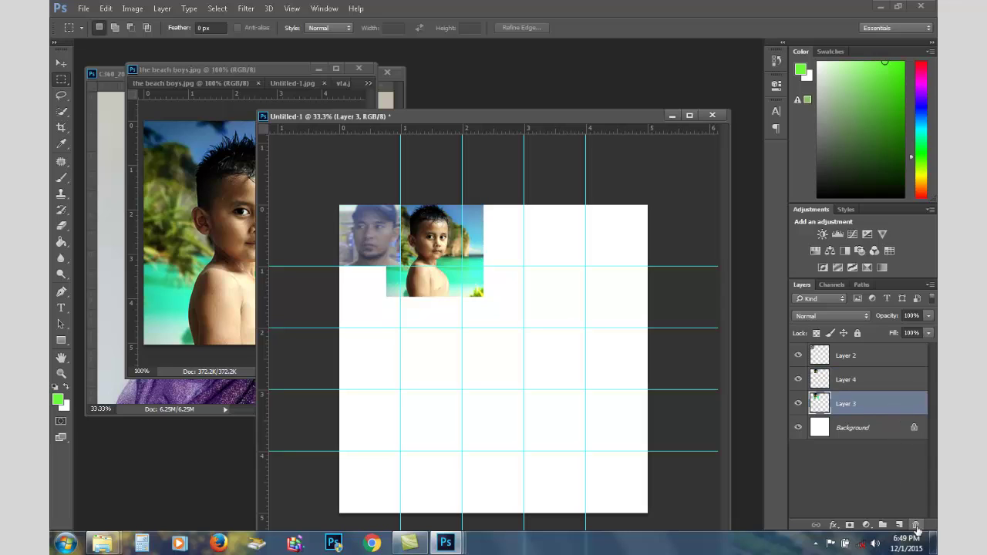
left_click(916, 525)
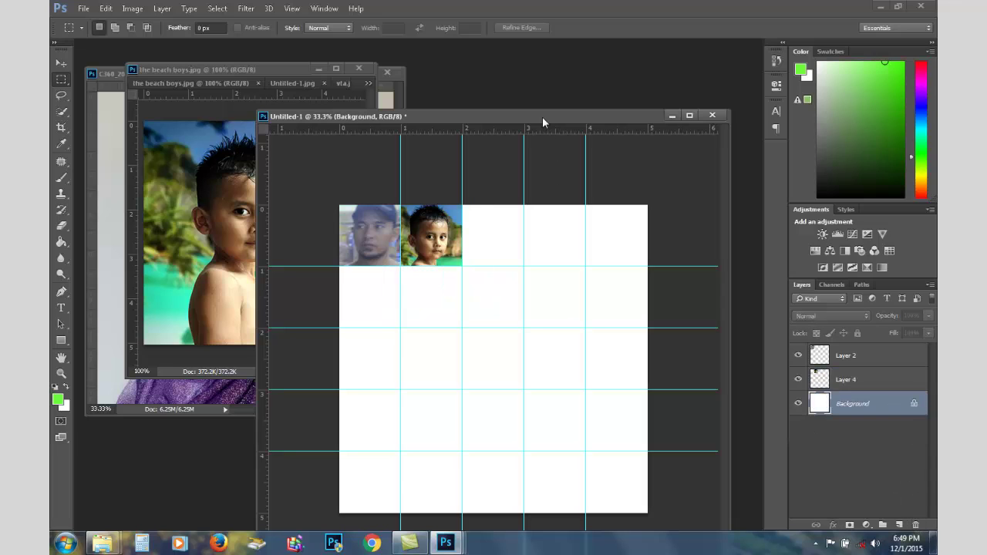
left_click_drag(543, 121, 611, 119)
left_click(362, 98)
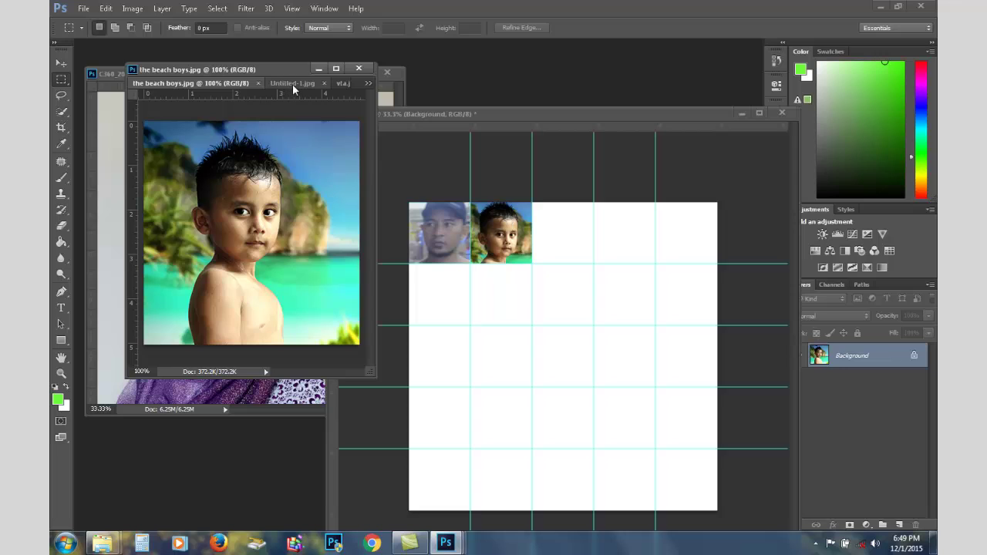
Drag the winter-21557.jpg photo into the grid document beside the boy tile.
left_click(324, 83)
left_click(326, 80)
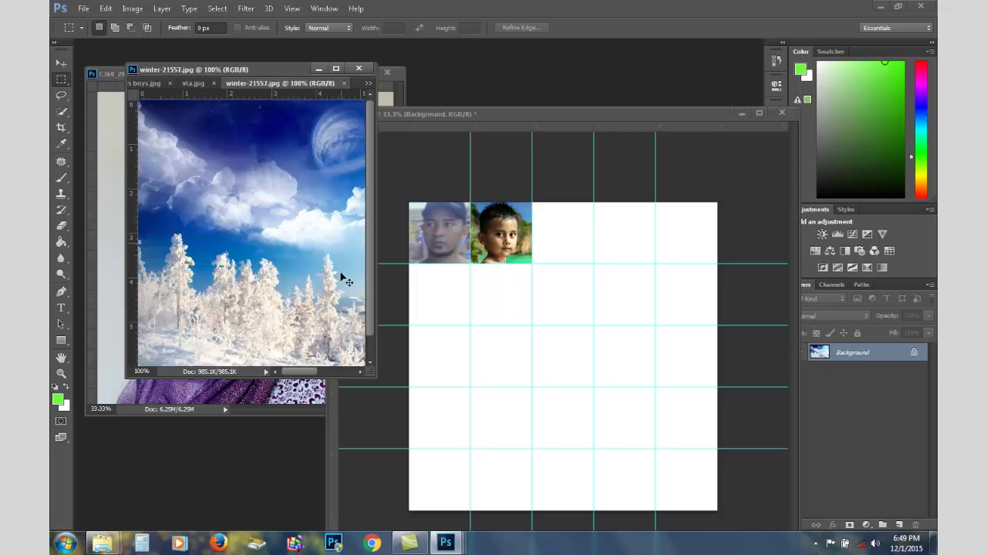
mouse_move(328, 271)
left_mouse_down()
mouse_move(580, 325)
mouse_move(566, 252)
left_mouse_up()
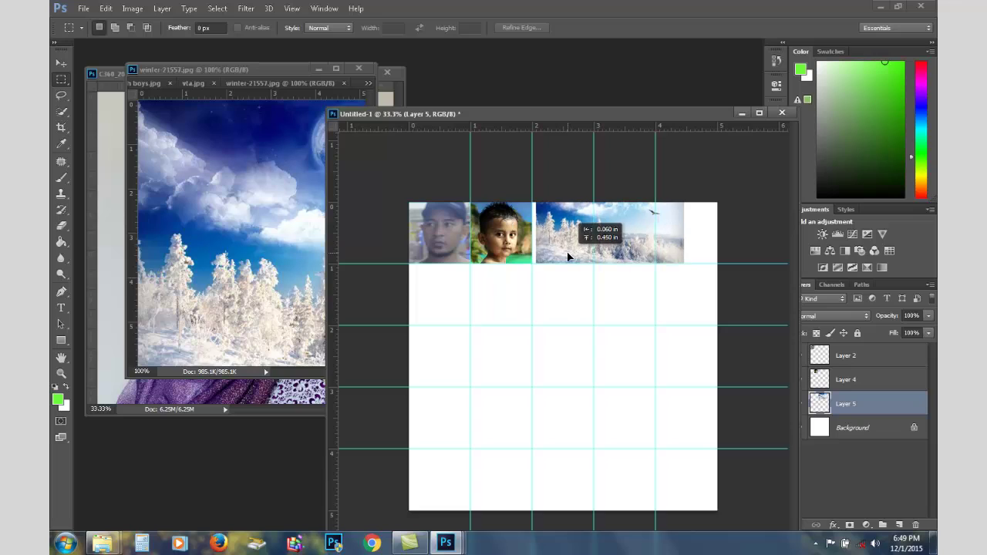
left_click_drag(567, 252, 565, 257)
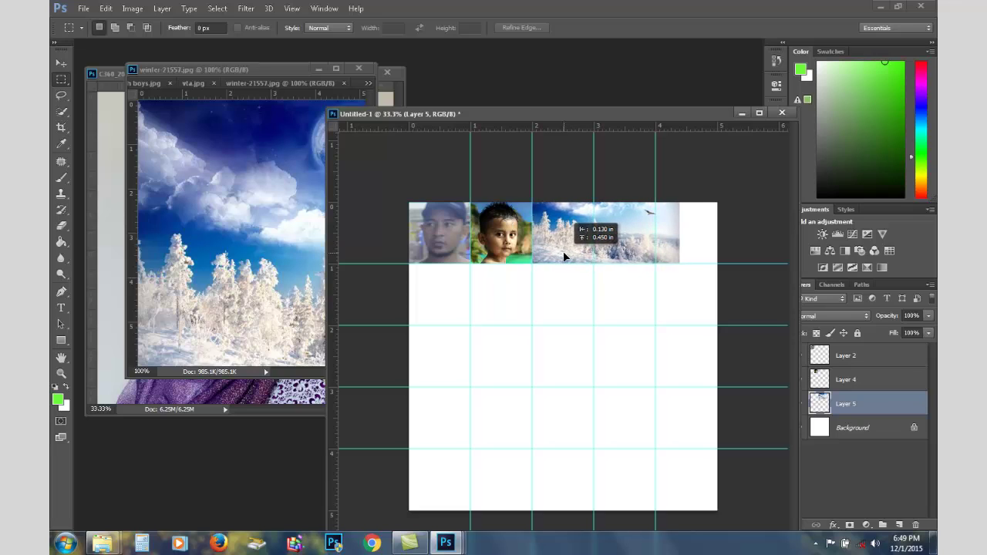
left_click_drag(566, 257, 564, 257)
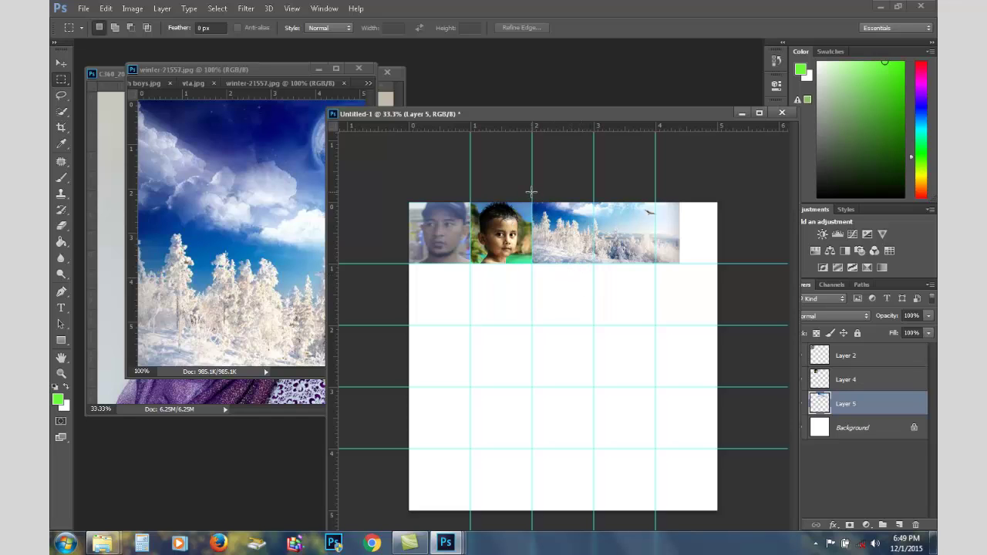
Trim the winter photo to the third top-row cell and delete its untrimmed layer.
left_click_drag(539, 202, 594, 263)
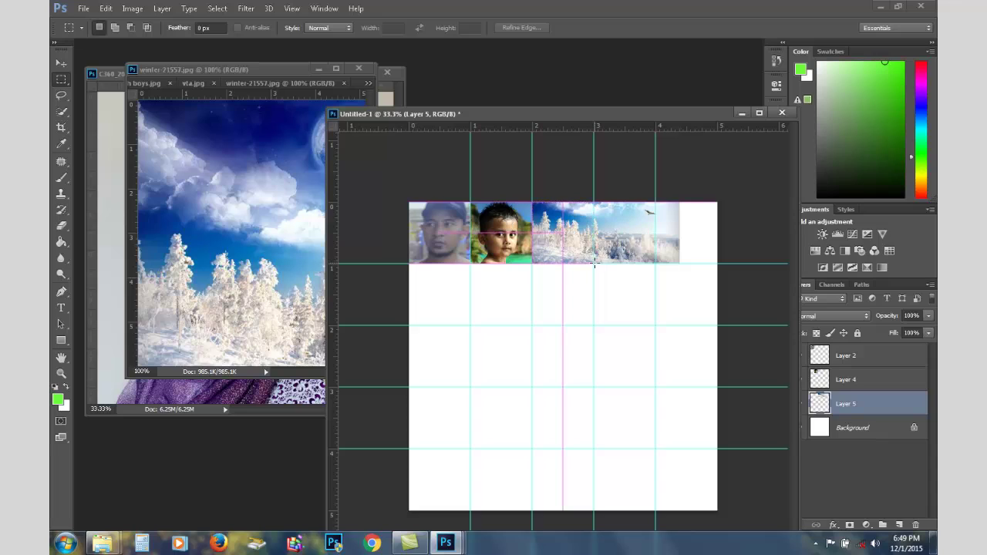
key("ctrl+j")
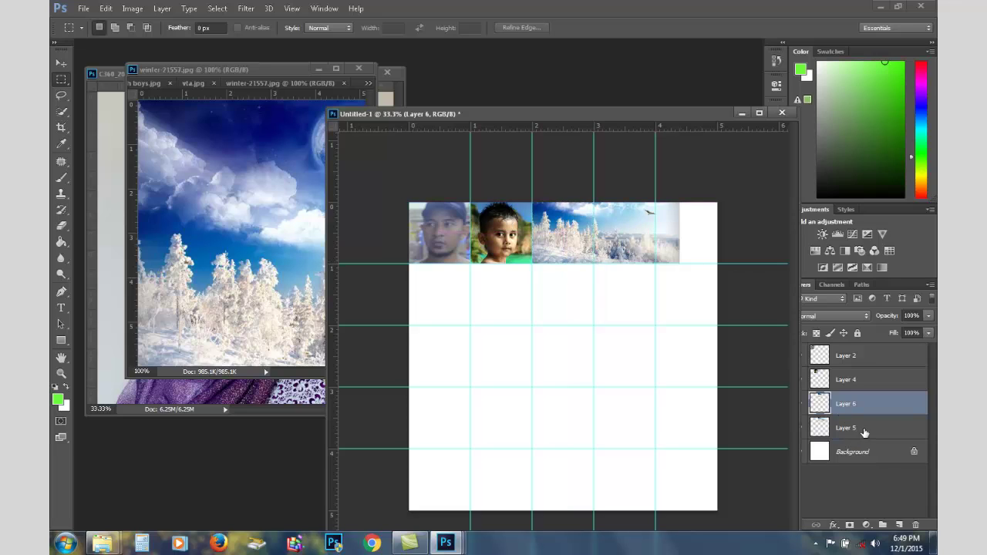
left_click_drag(856, 428, 916, 524)
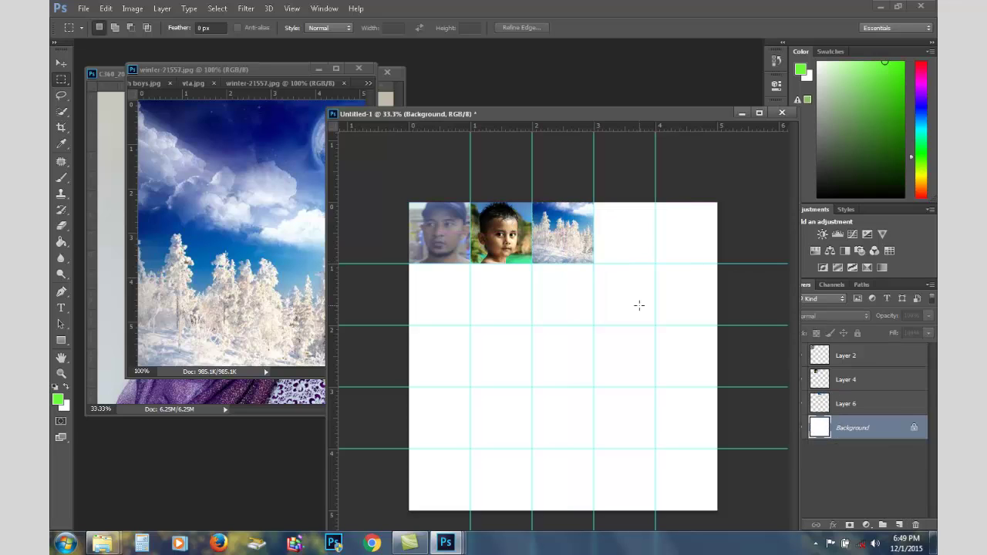
left_click(344, 92)
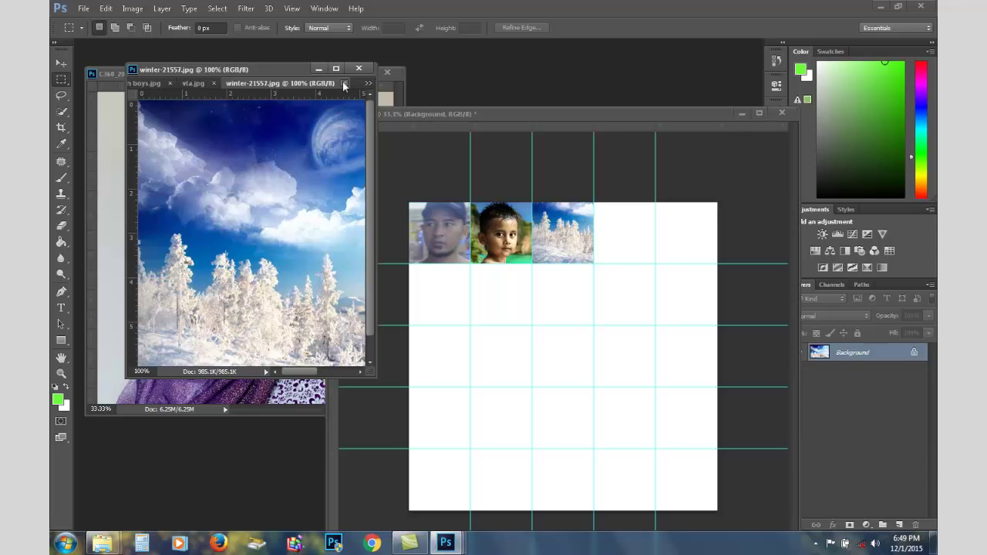
key("ctrl+j")
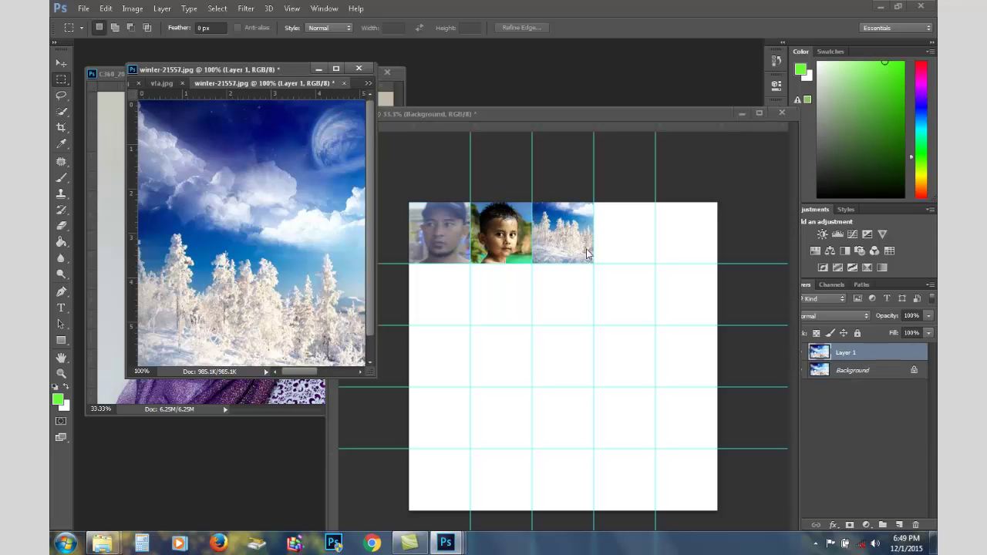
Remove the stray duplicated background layer from the grid document.
left_click(580, 312)
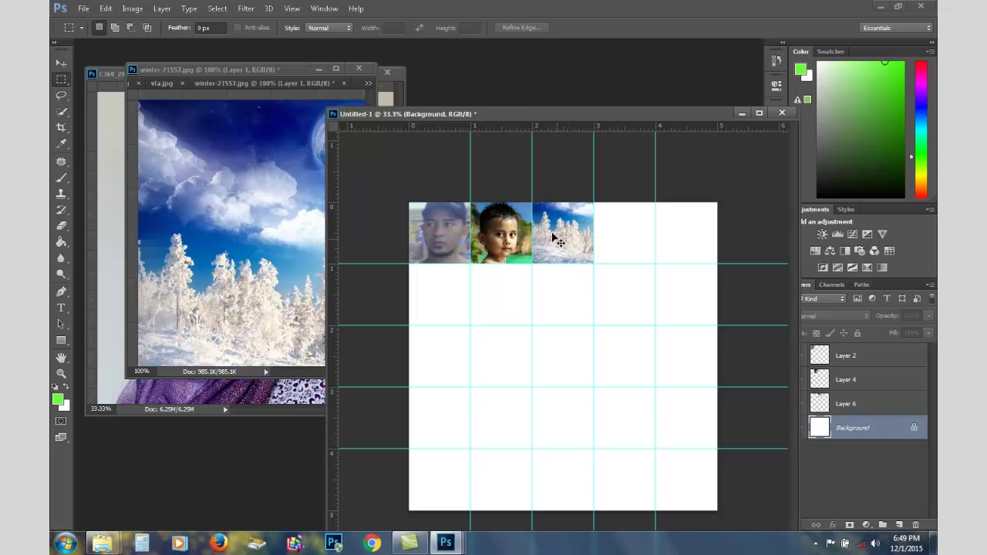
key("ctrl+j")
left_click_drag(566, 260, 563, 368)
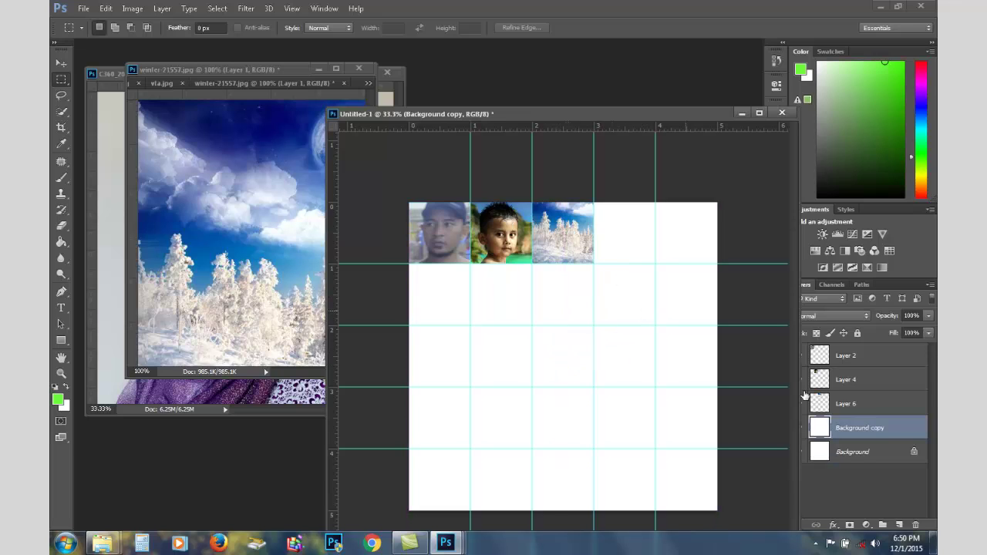
left_click(916, 526)
left_click(846, 358)
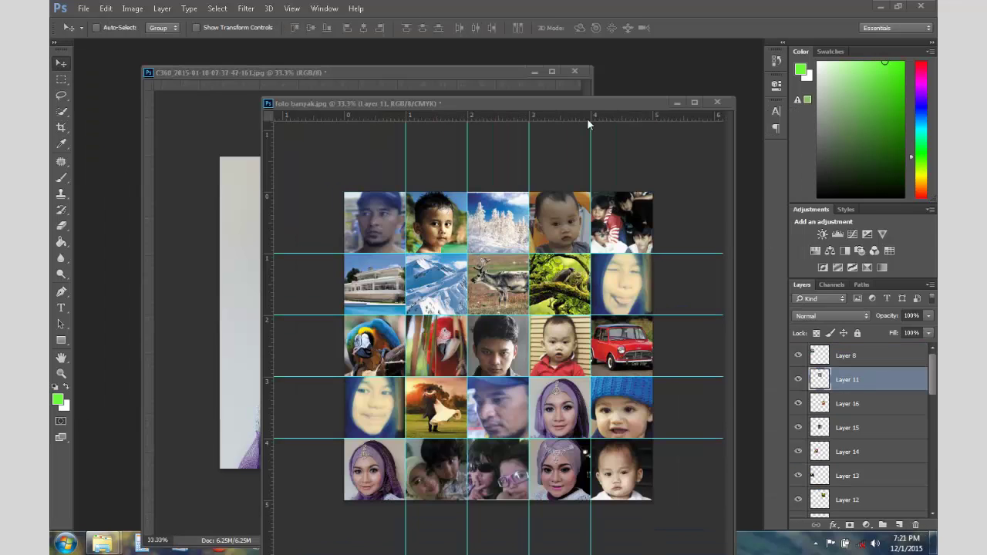
Flatten all the foto banyak tile layers into one with Merge Visible.
left_click_drag(572, 102, 555, 100)
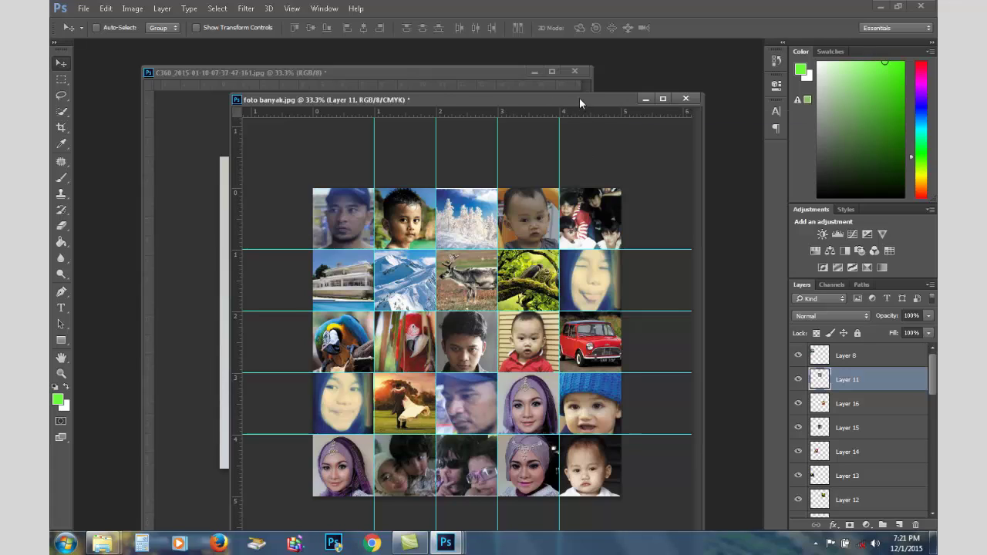
left_click_drag(579, 97, 634, 94)
scroll(877, 413, "down", 3)
scroll(877, 413, "down", 4)
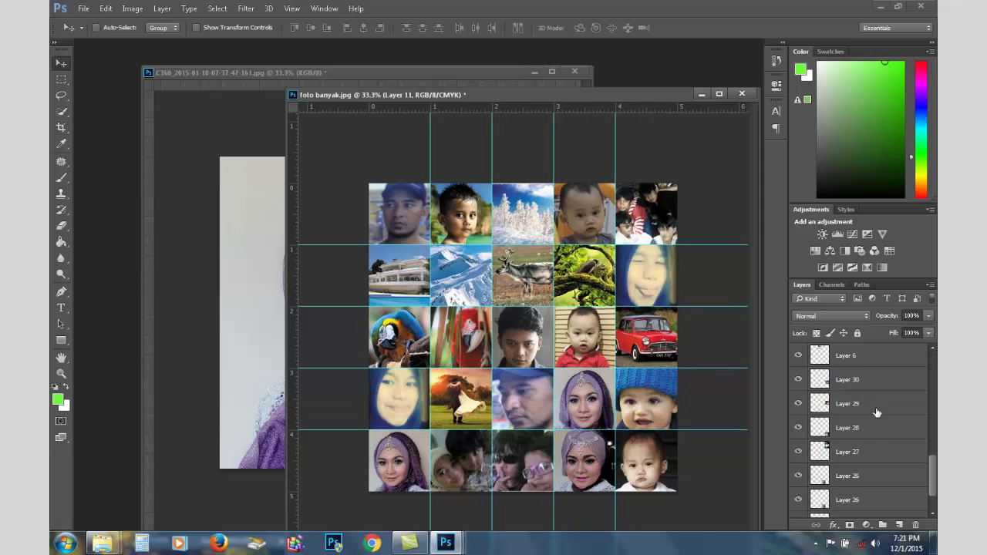
scroll(871, 414, "up", 5)
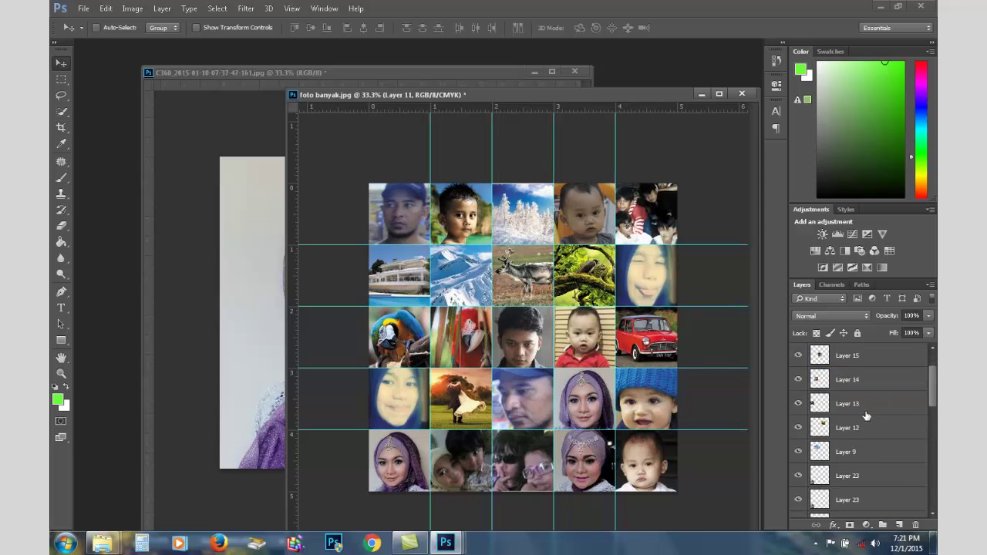
scroll(866, 416, "down", 5)
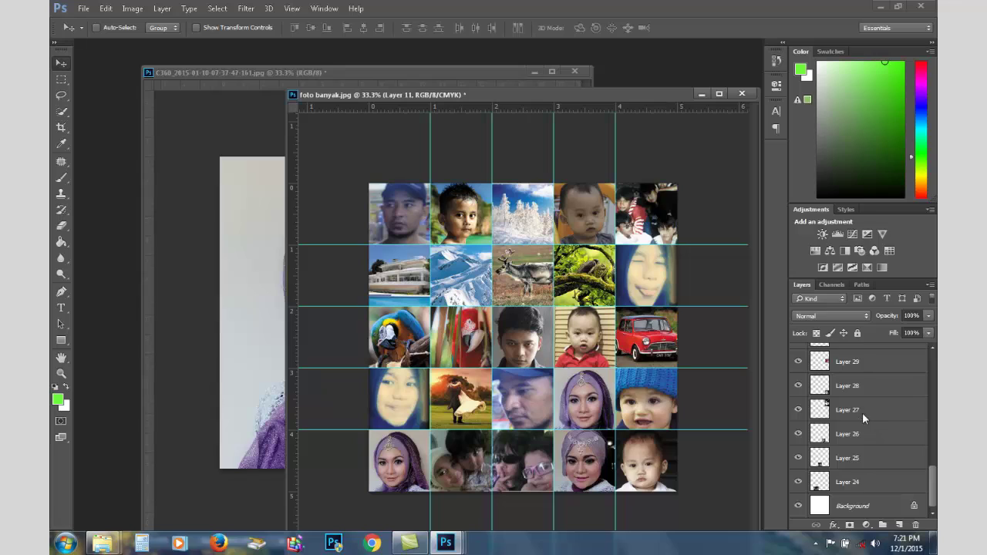
right_click(862, 412)
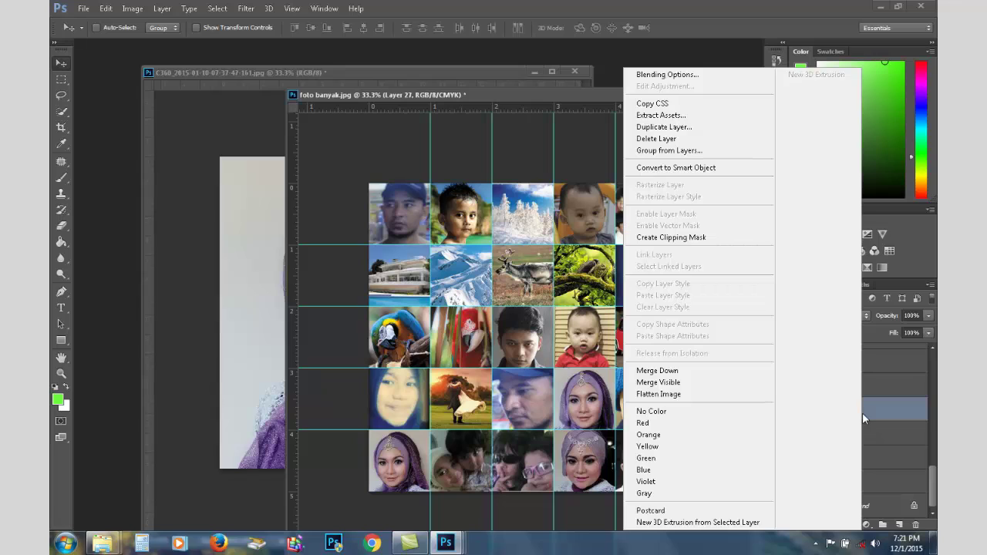
left_click(717, 383)
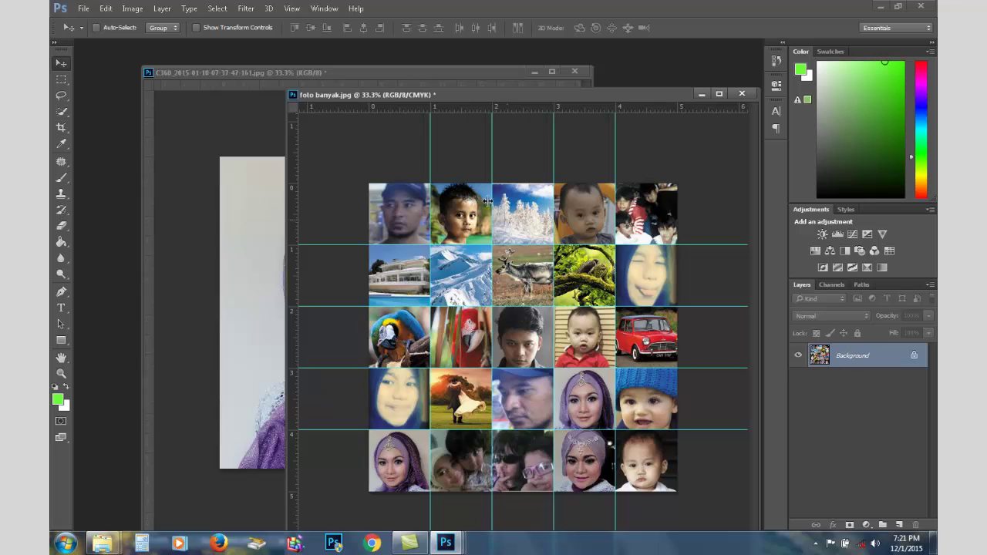
left_click_drag(432, 95, 593, 124)
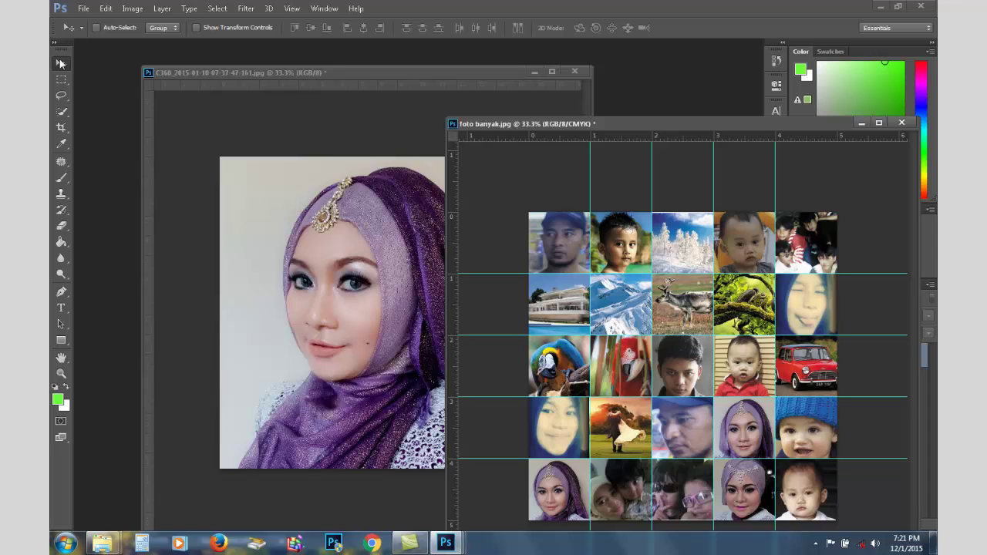
Drag the foto banyak collage into the hijab portrait and align it to the top-left corner.
left_click(365, 331)
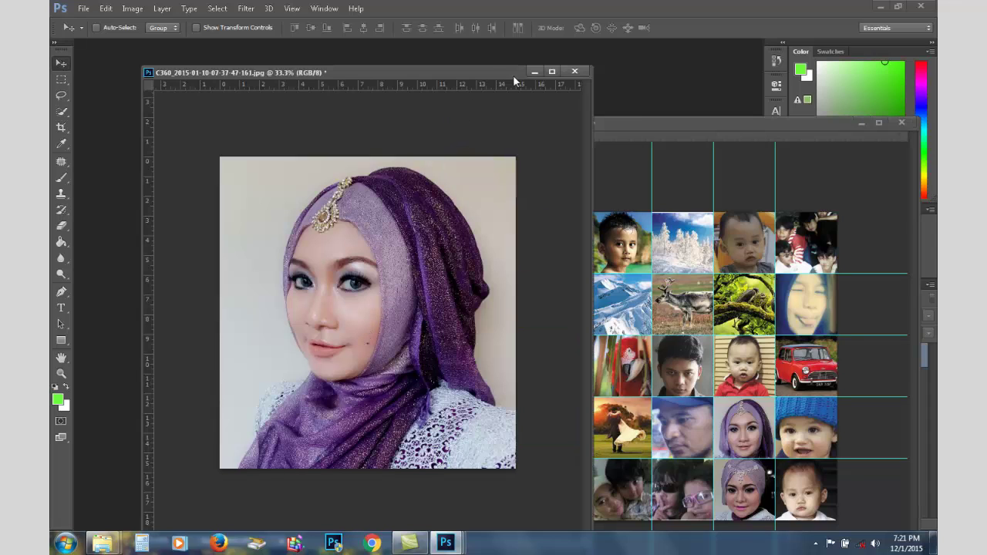
left_click(628, 119)
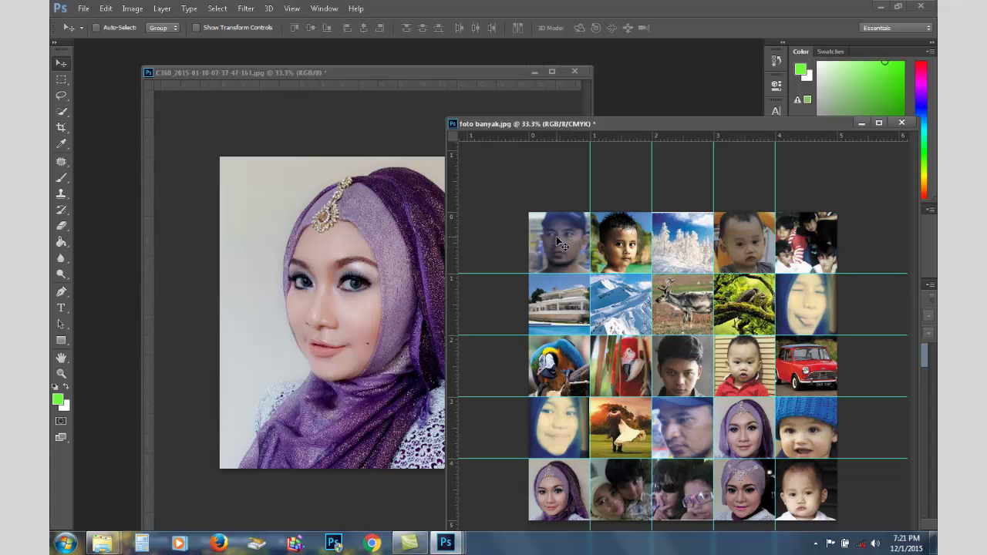
left_click_drag(560, 243, 344, 244)
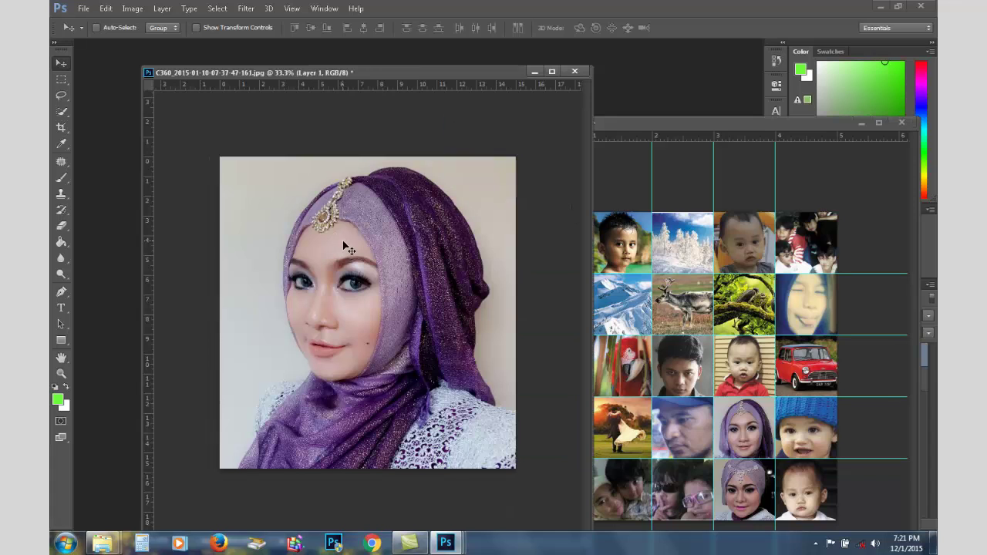
left_click_drag(417, 277, 325, 226)
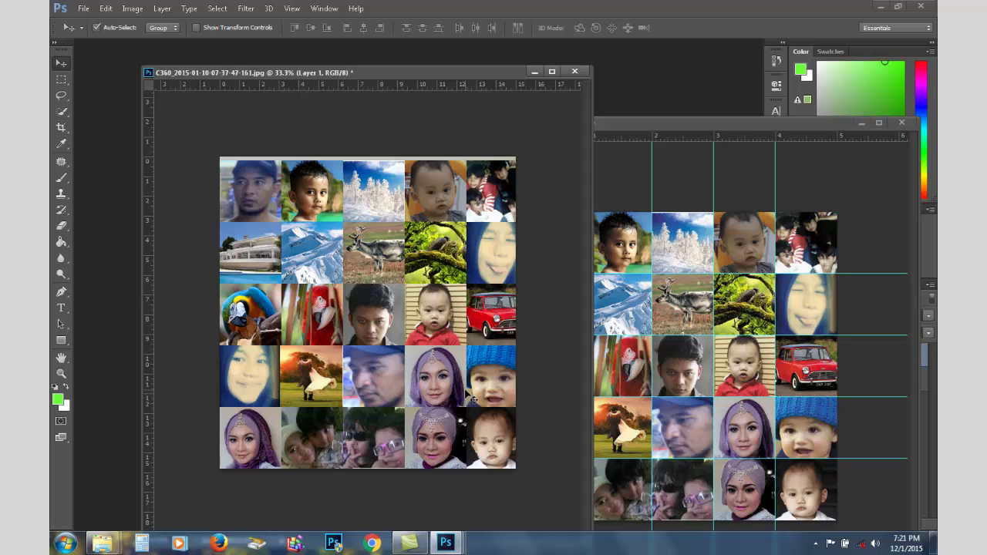
Scale the pasted collage layer down to about 28% in the portrait's top-left corner.
key("ctrl+t")
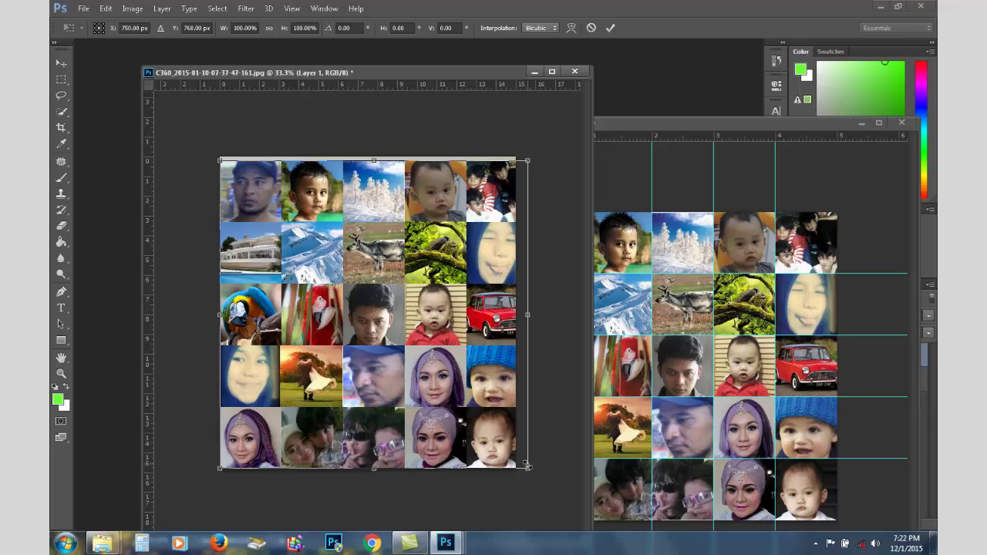
left_click_drag(435, 383, 302, 237)
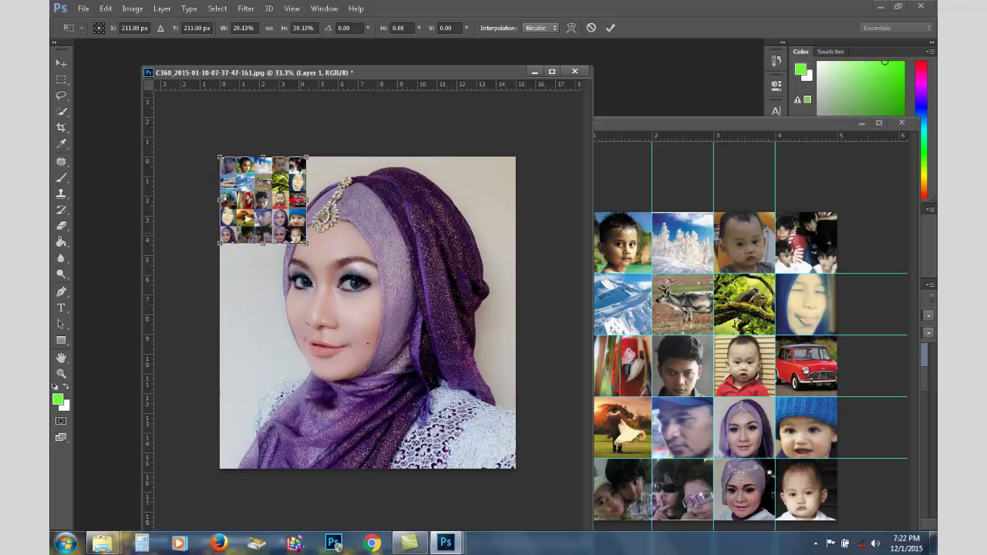
key("Return")
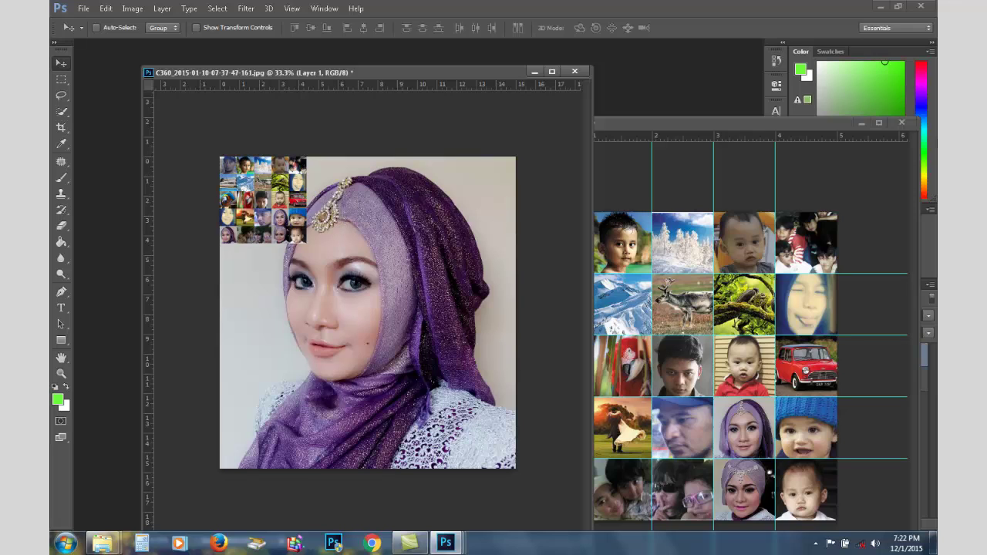
Minimize the collage window and duplicate Layer 1 as a new layer named '2'.
left_click(862, 123)
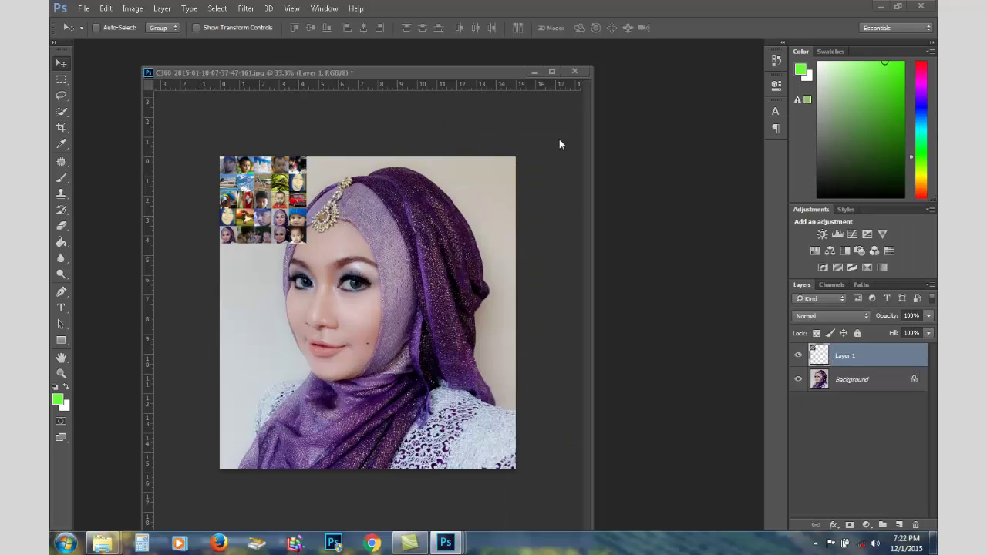
left_click_drag(425, 75, 538, 68)
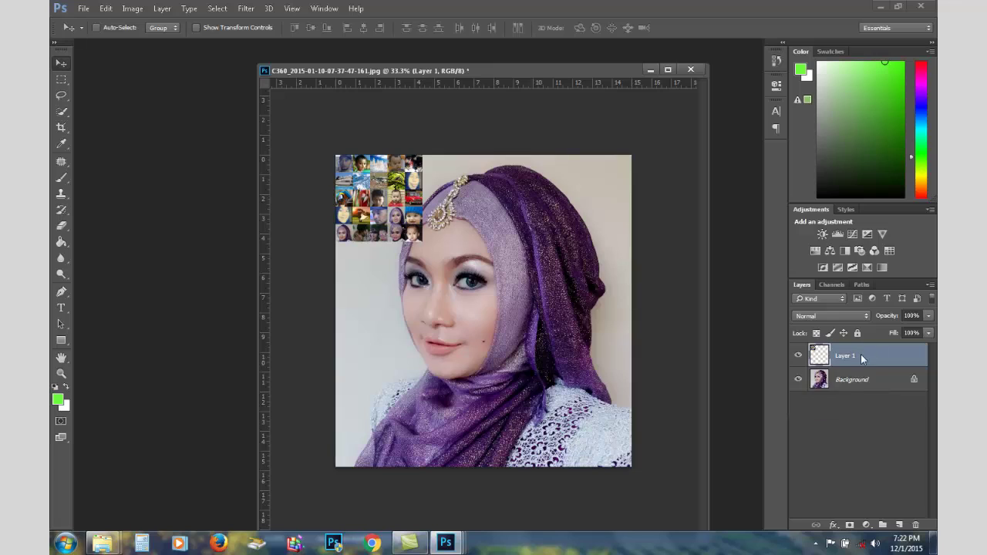
right_click(862, 358)
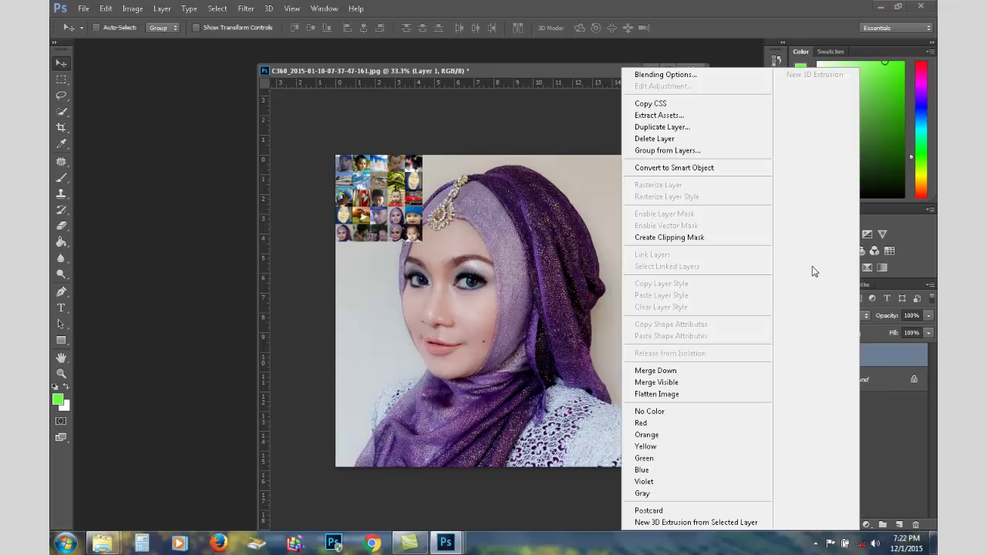
left_click(722, 133)
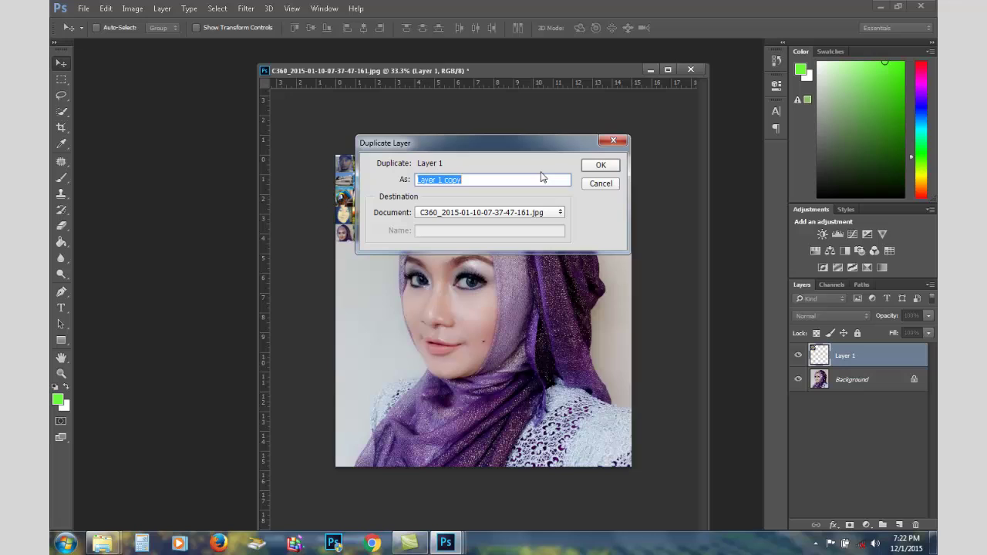
type("2")
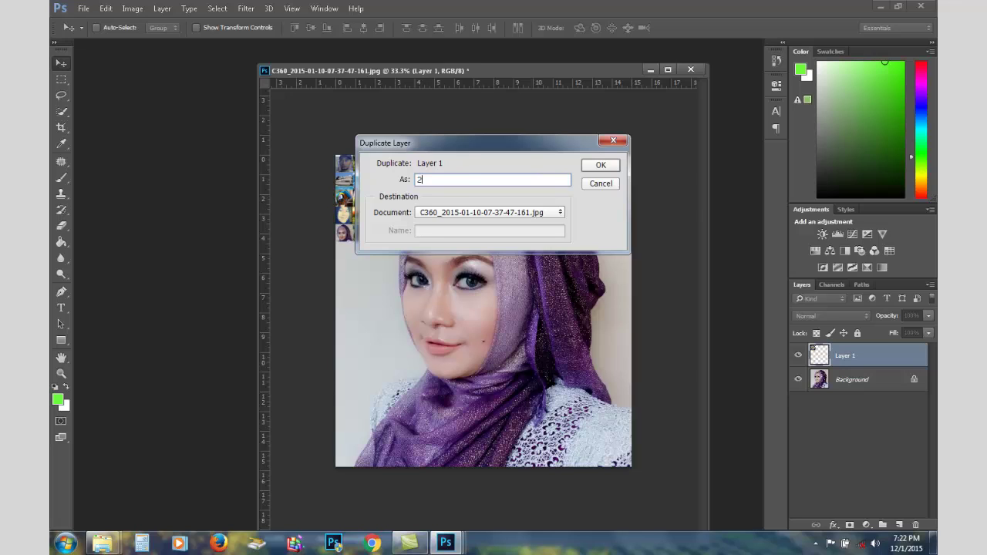
left_click(601, 166)
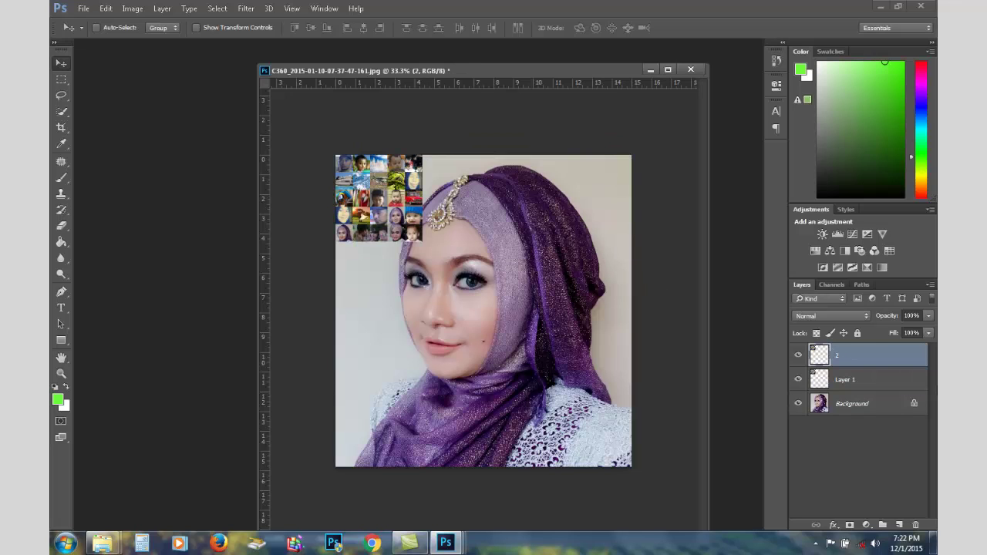
Ctrl-drag a copy of the small grid to the right along the top.
key("ctrl")
left_click_drag(413, 197, 490, 189)
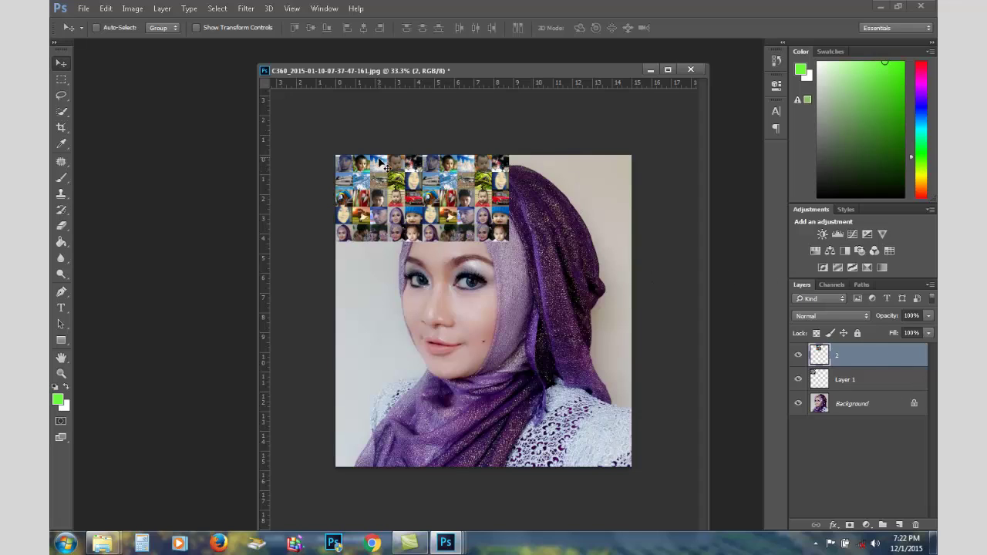
left_click(869, 380)
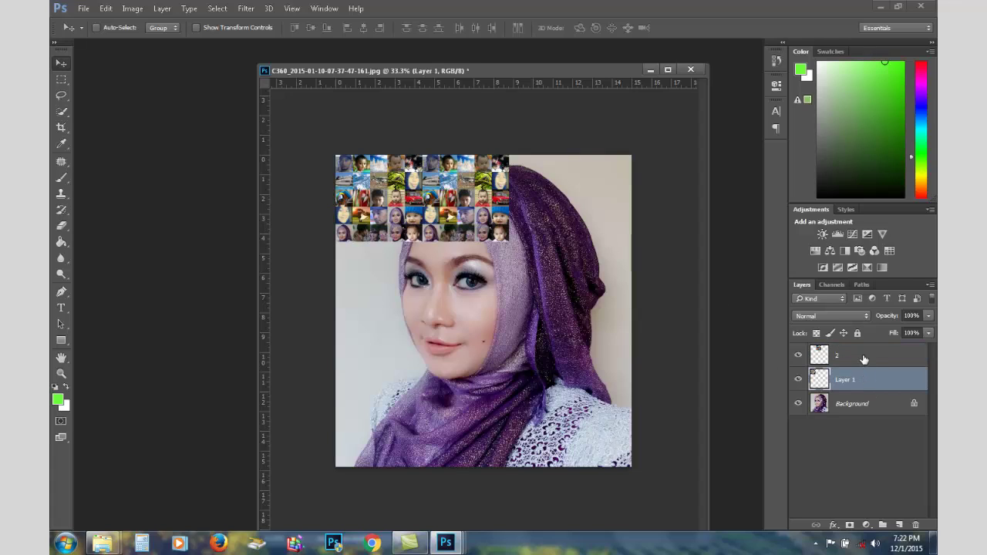
left_click(864, 359)
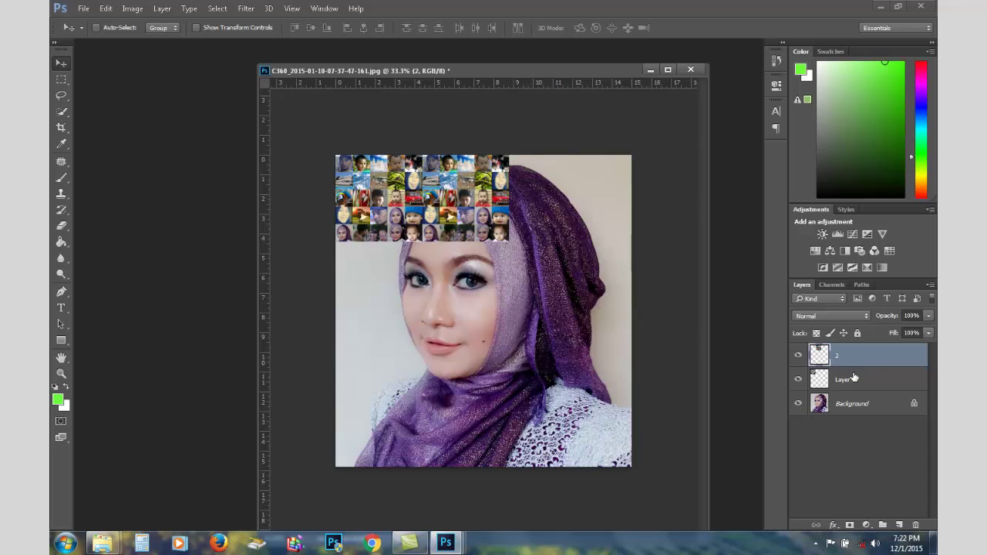
right_click(855, 377)
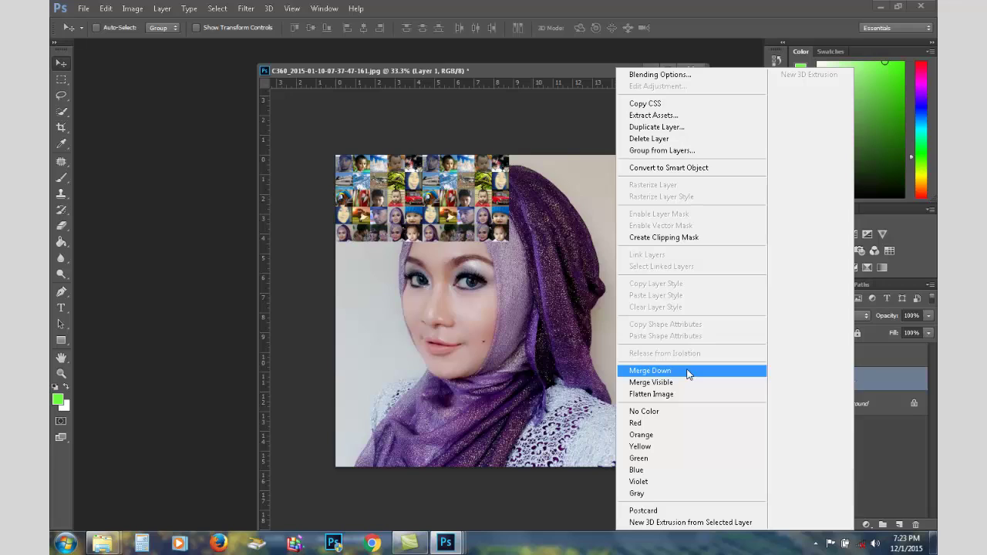
left_click(883, 352)
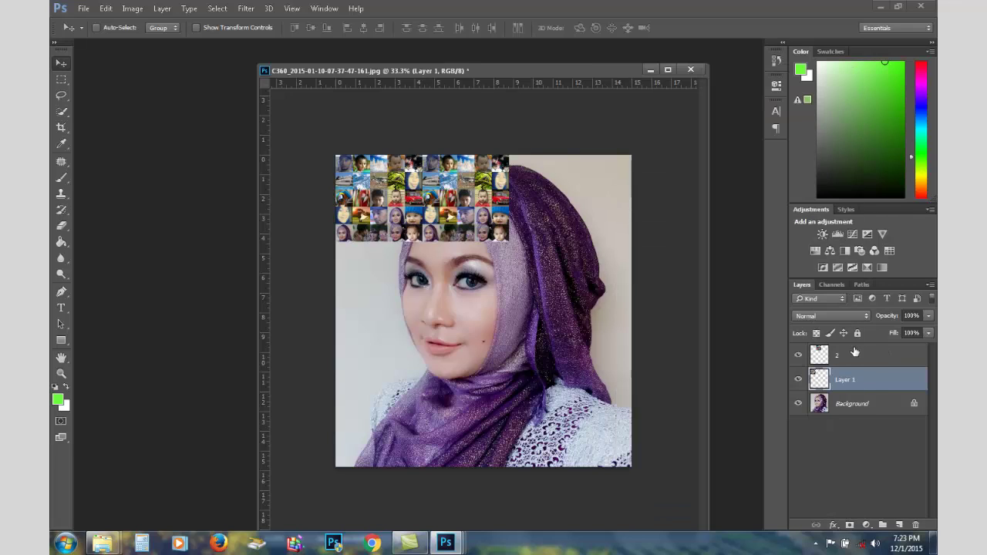
Merge layer 2 down into Layer 1.
left_click(855, 355)
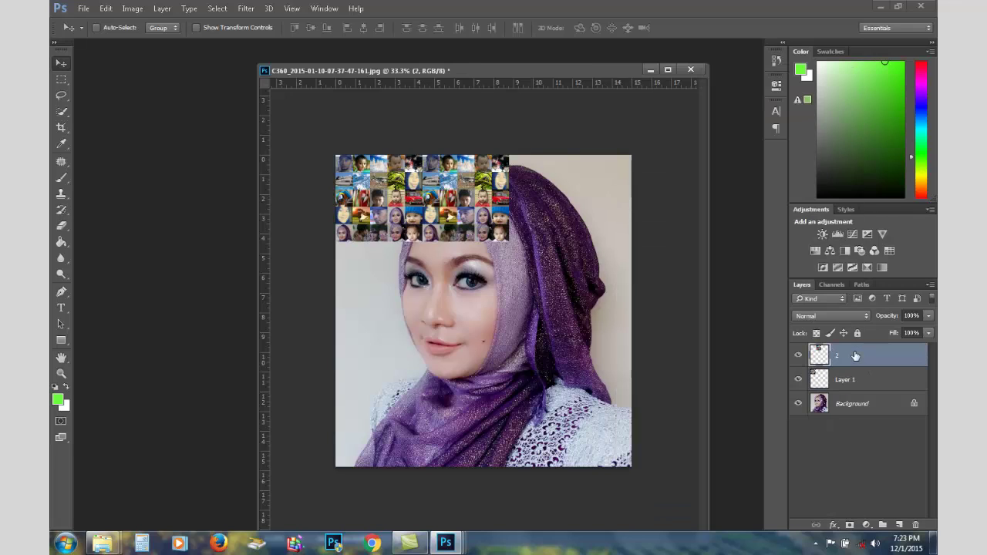
right_click(856, 355)
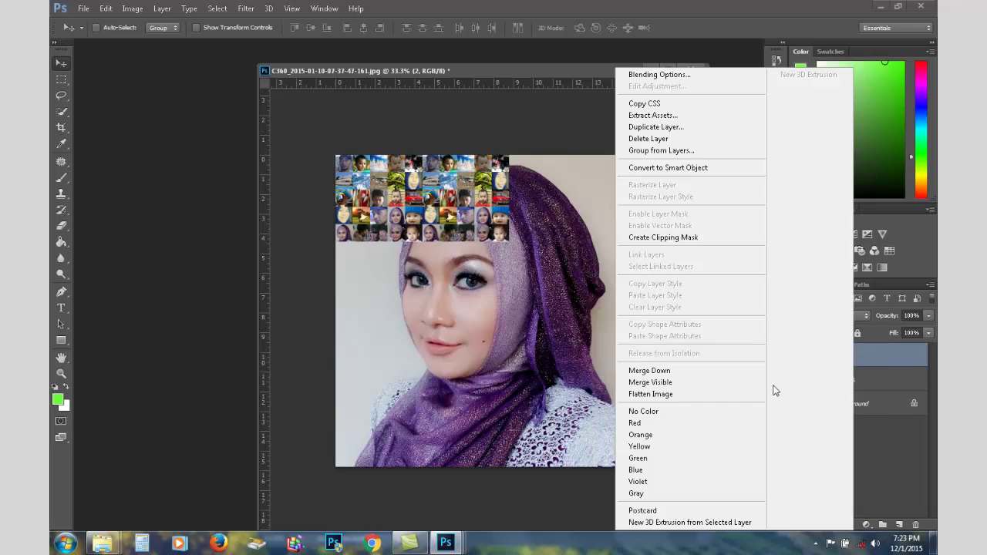
left_click(663, 371)
left_click(798, 355)
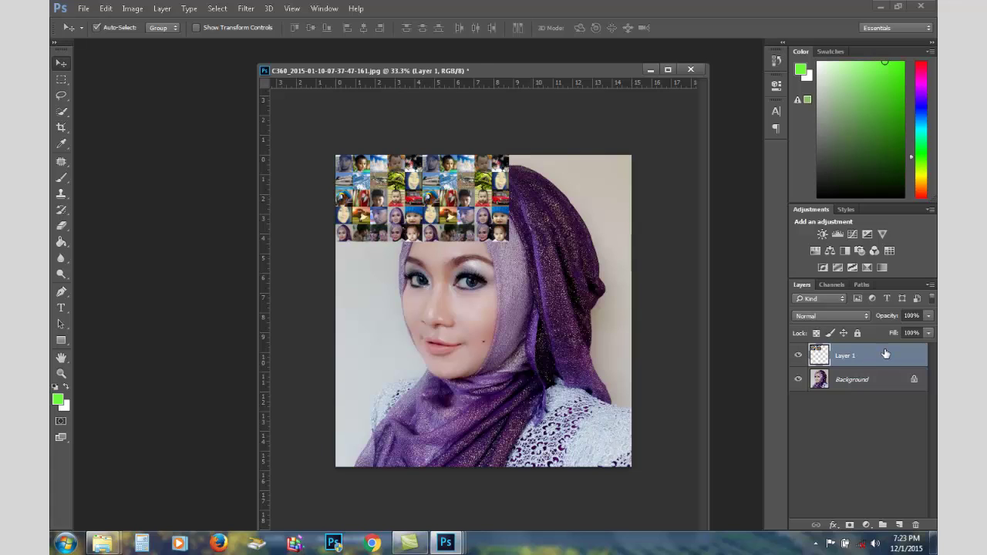
Duplicate the collage downward, merge it, then copy it right across the portrait.
key("ctrl+j")
mouse_move(471, 209)
left_mouse_down()
mouse_move(472, 303)
mouse_move(470, 293)
left_mouse_up()
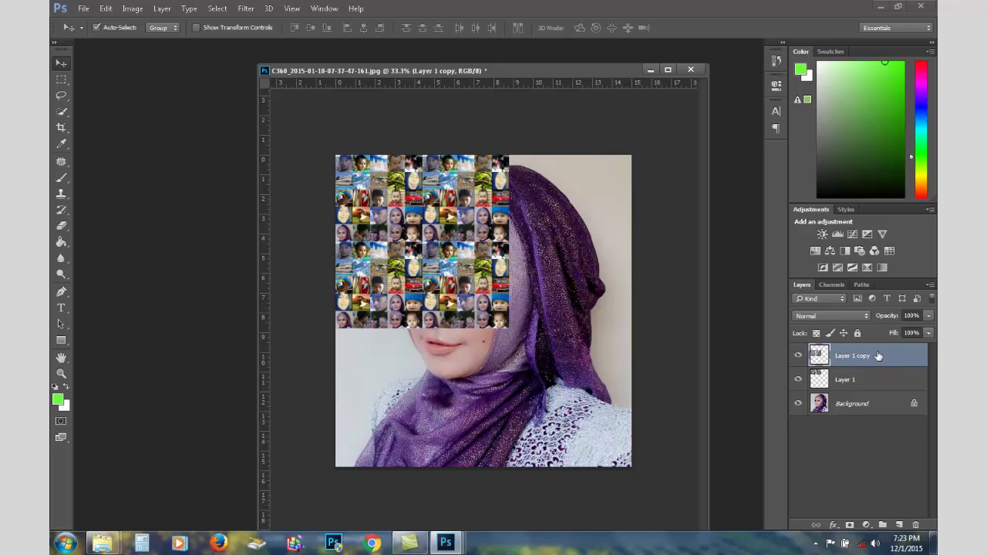
key("ctrl+e")
key("ctrl+z")
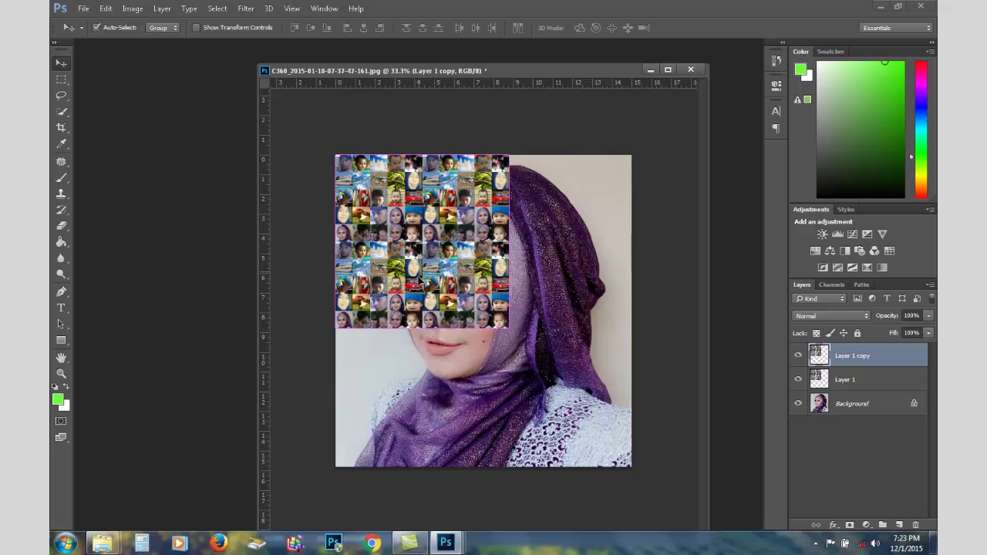
mouse_move(420, 282)
left_mouse_down()
mouse_move(463, 366)
mouse_move(464, 354)
left_mouse_up()
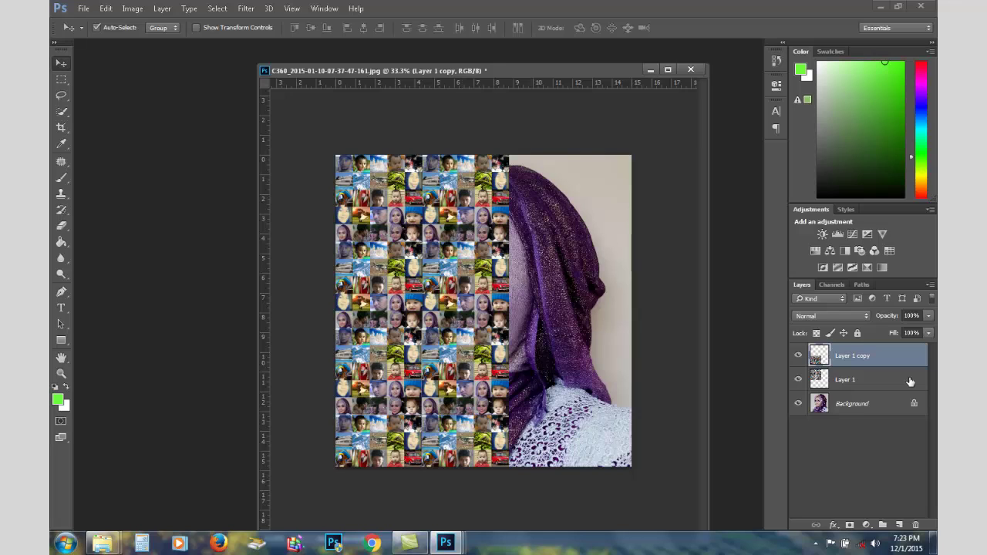
key("ctrl+e")
key("ctrl+j")
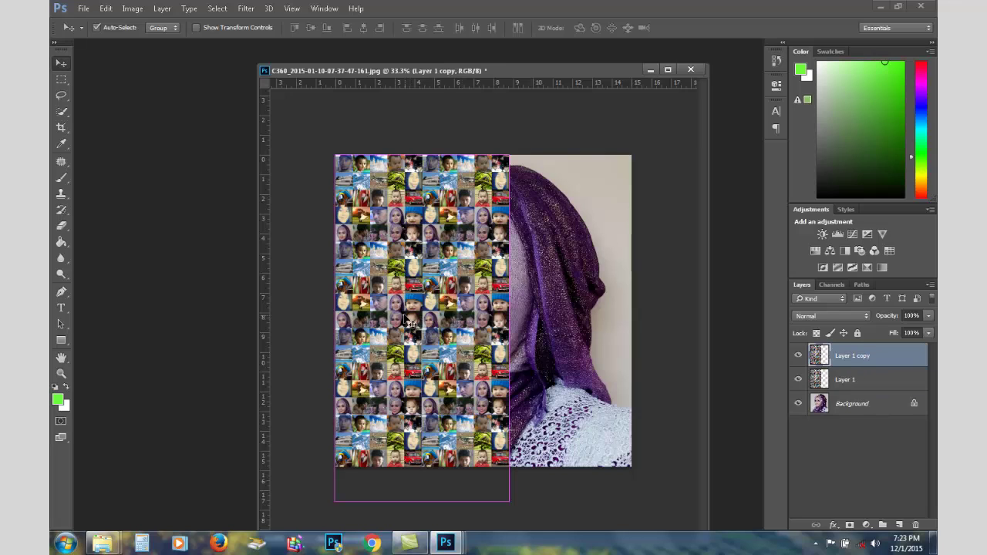
mouse_move(414, 313)
left_mouse_down()
mouse_move(588, 307)
mouse_move(580, 310)
left_mouse_up()
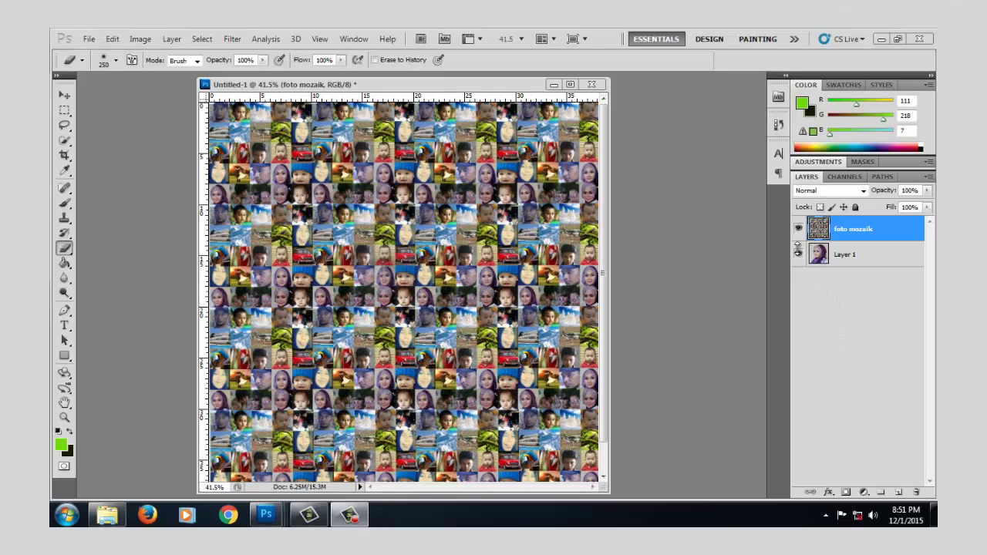
Hide the foto mozaik layer to reveal the portrait and choose the Quick Selection tool.
left_click(800, 229)
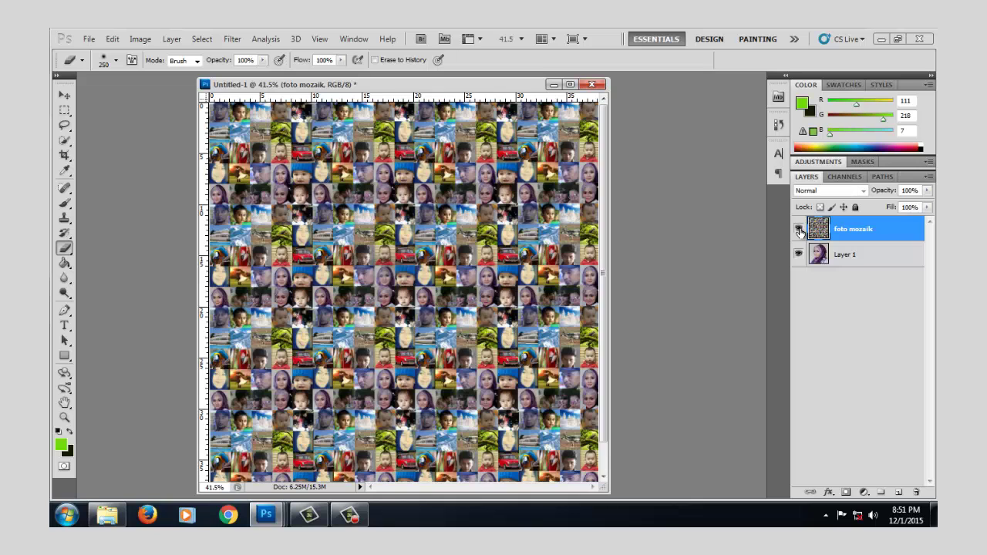
left_click(799, 230)
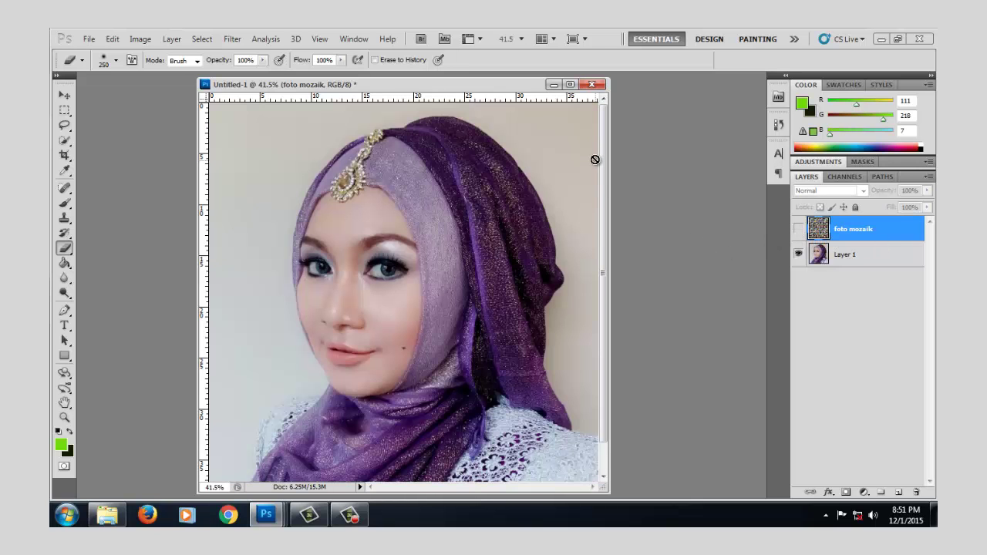
scroll(490, 173, "down", 1)
scroll(422, 188, "down", 1)
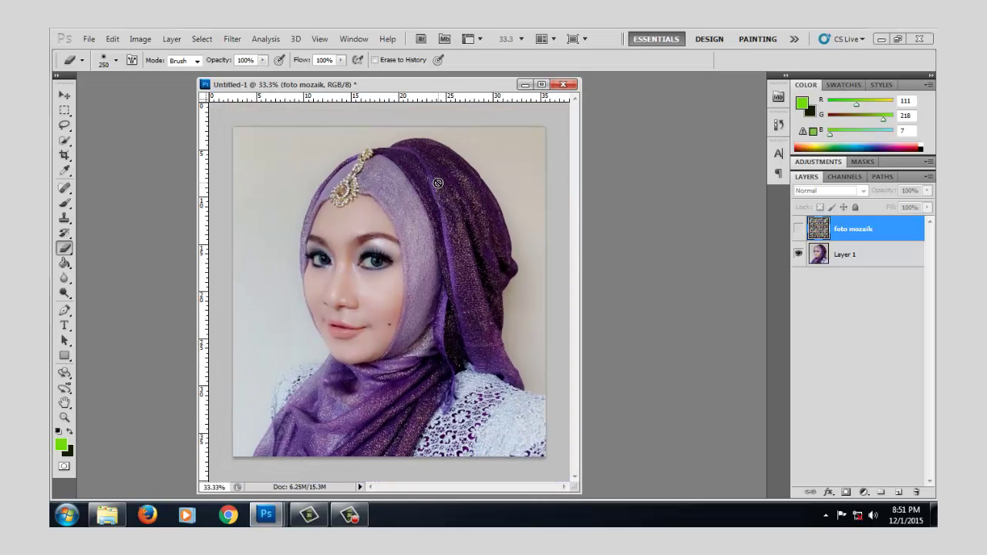
left_click(64, 141)
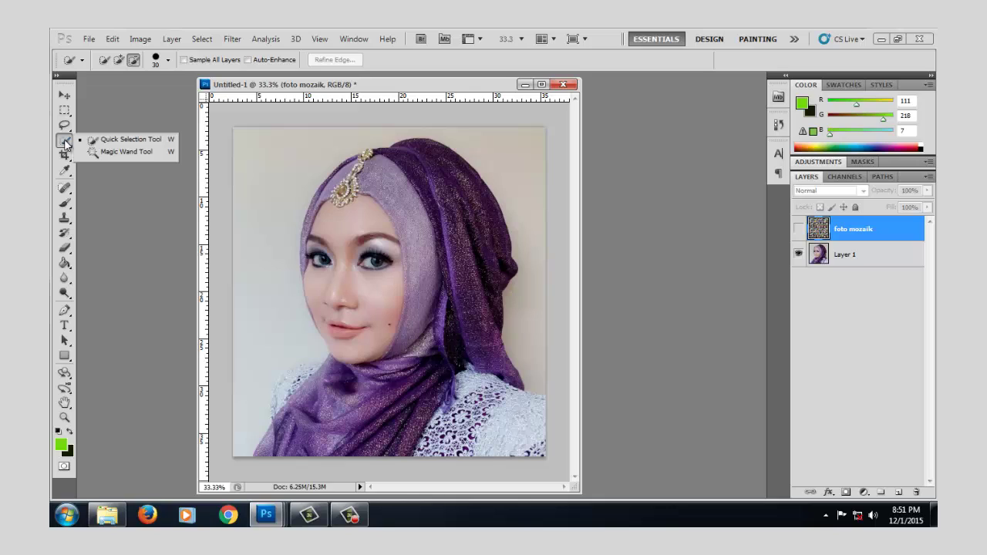
left_click(65, 142)
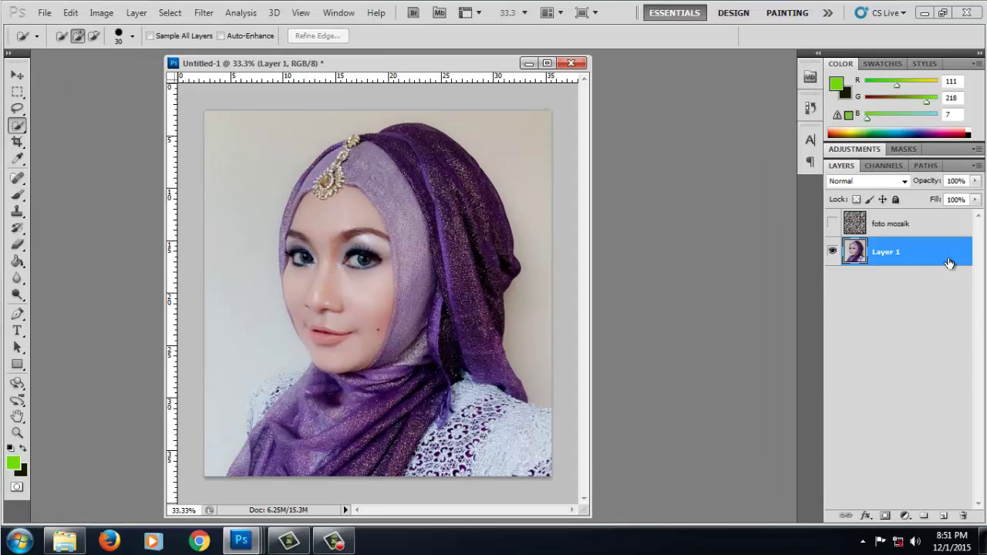
Rename the portrait layer to 'model'.
double_click(886, 252)
type("model")
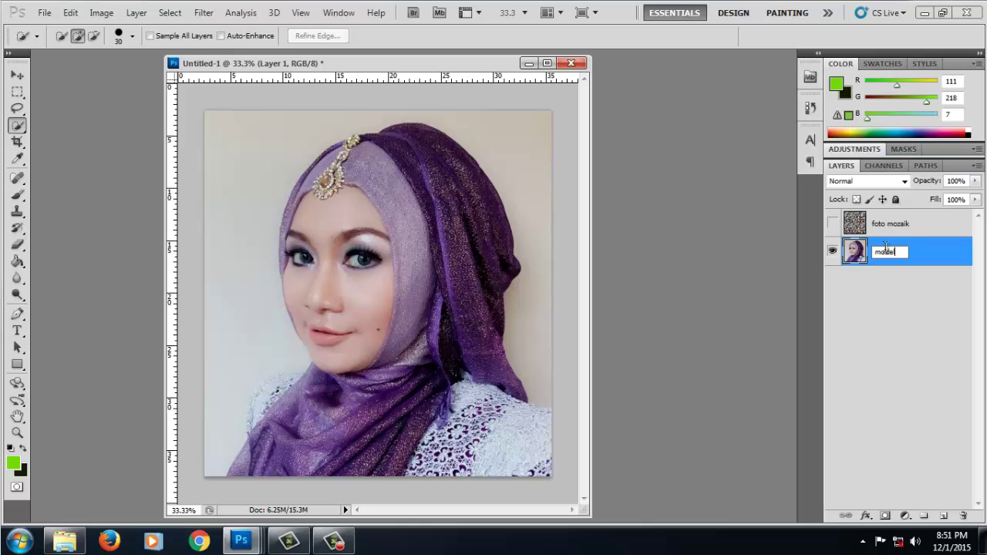
key("Return")
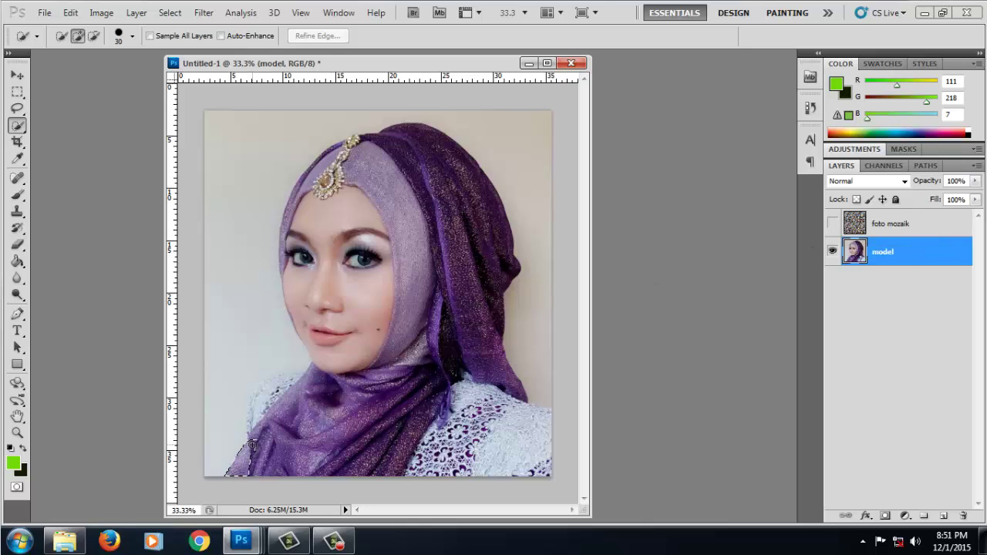
Paint a Quick Selection over the woman's head and scarf.
mouse_move(262, 401)
left_mouse_down()
mouse_move(334, 333)
mouse_move(378, 324)
mouse_move(304, 185)
mouse_move(354, 200)
mouse_move(443, 146)
mouse_move(471, 183)
mouse_move(443, 231)
mouse_move(498, 293)
mouse_move(478, 347)
mouse_move(536, 447)
mouse_move(516, 489)
left_mouse_up()
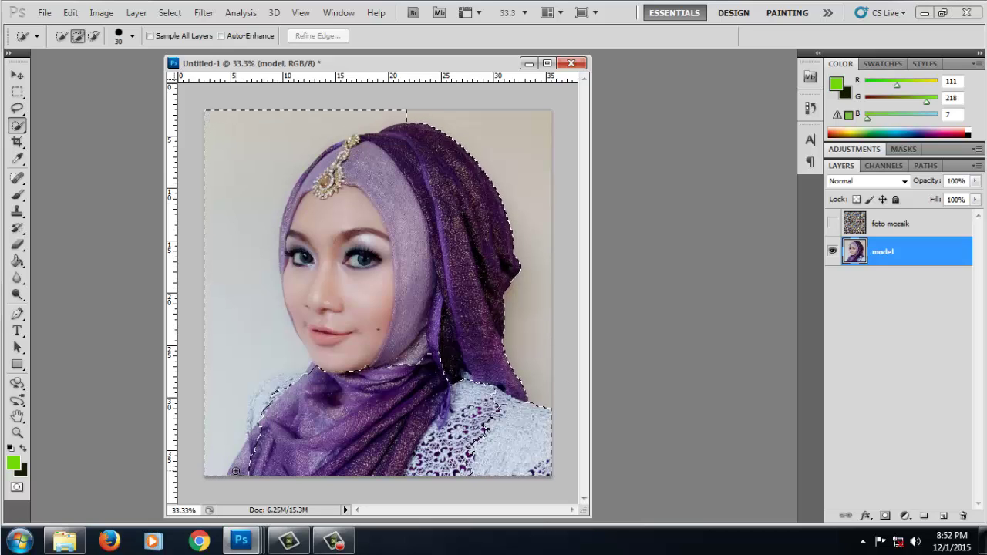
left_click_drag(236, 471, 236, 473)
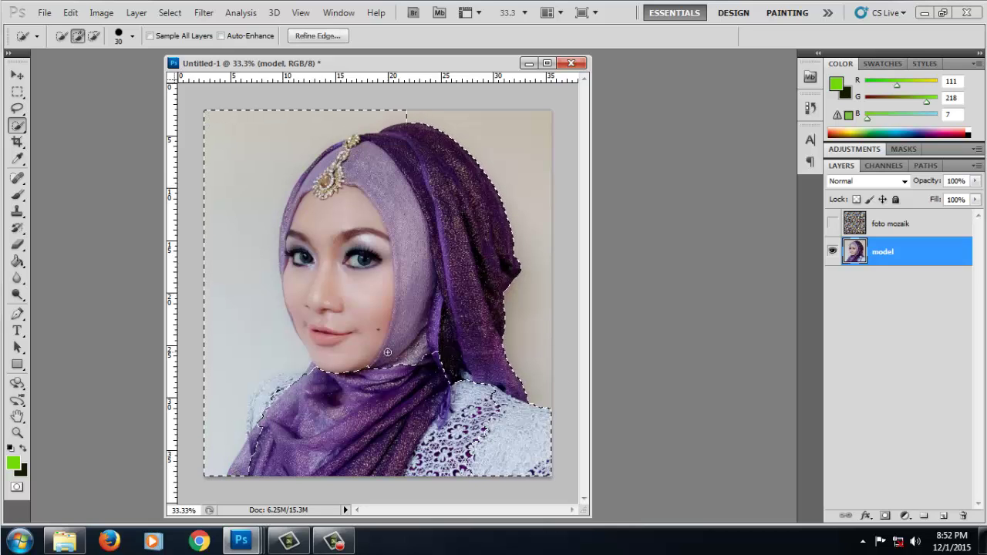
left_click(93, 36)
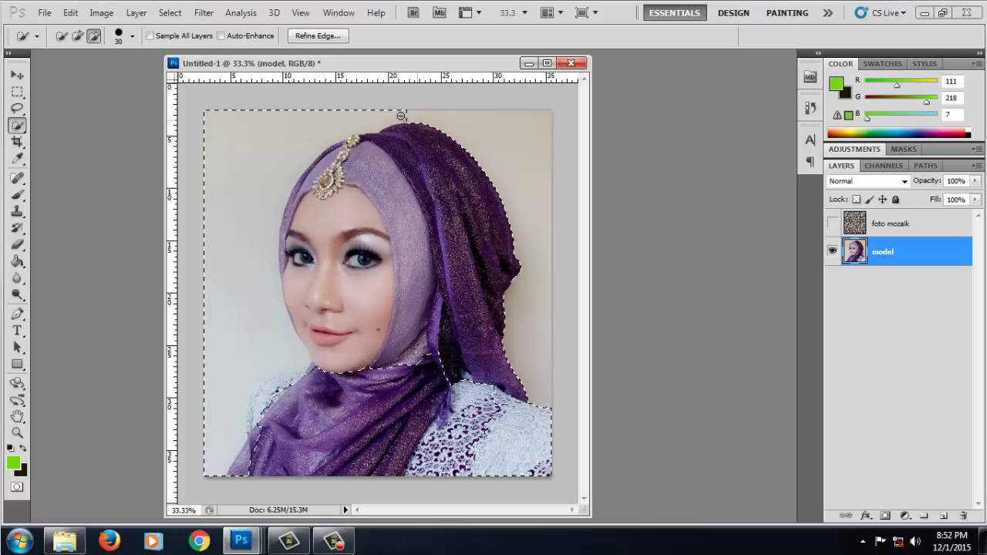
left_click(78, 36)
left_click(95, 36)
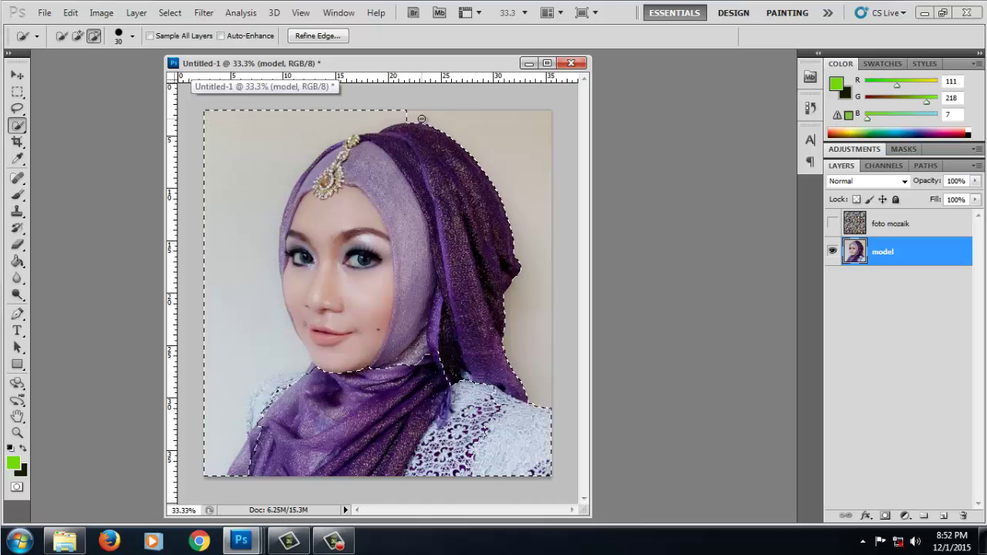
Subtract the top-left background from the selection down to the head outline.
mouse_move(422, 120)
left_mouse_down()
mouse_move(278, 271)
mouse_move(278, 308)
left_mouse_up()
key("ctrl+z")
mouse_move(417, 127)
left_mouse_down()
mouse_move(284, 206)
mouse_move(273, 293)
mouse_move(305, 355)
mouse_move(265, 392)
mouse_move(242, 439)
mouse_move(246, 461)
mouse_move(227, 440)
left_mouse_up()
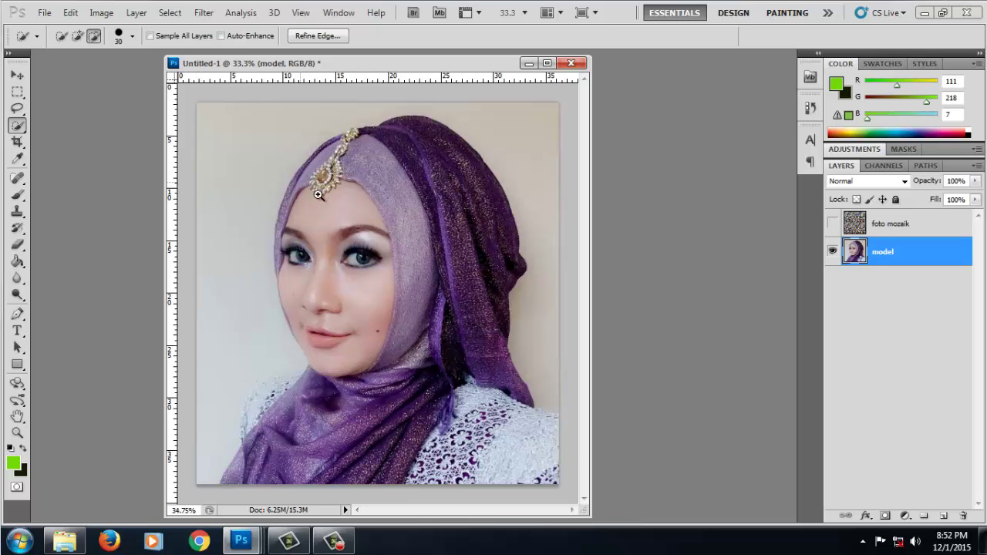
mouse_move(321, 210)
left_mouse_down()
mouse_move(337, 327)
mouse_move(400, 325)
left_mouse_up()
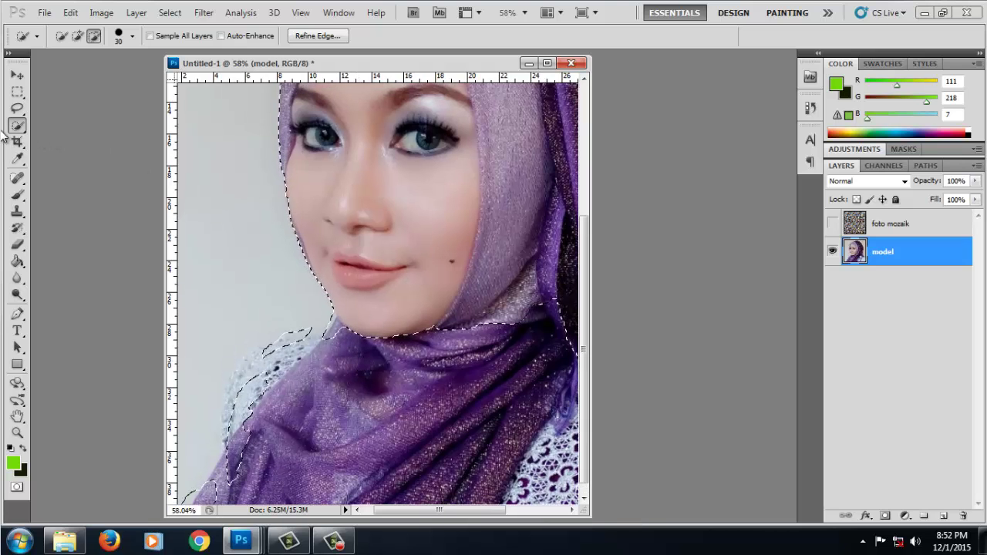
Lasso-select the model's face, hijab and lace shoulders, leaving out the plain background.
left_click(17, 108)
left_click_drag(374, 341, 402, 331)
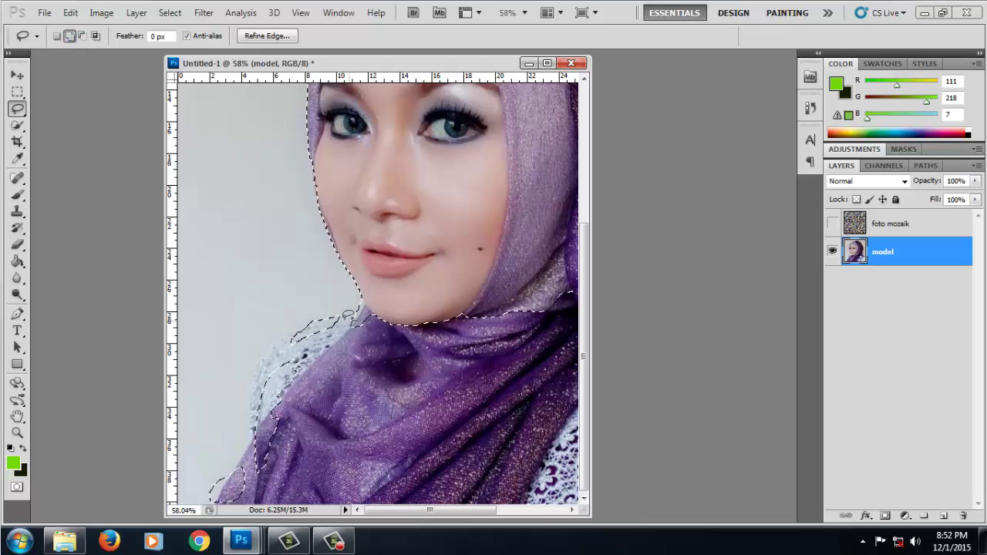
left_click_drag(265, 360, 251, 434)
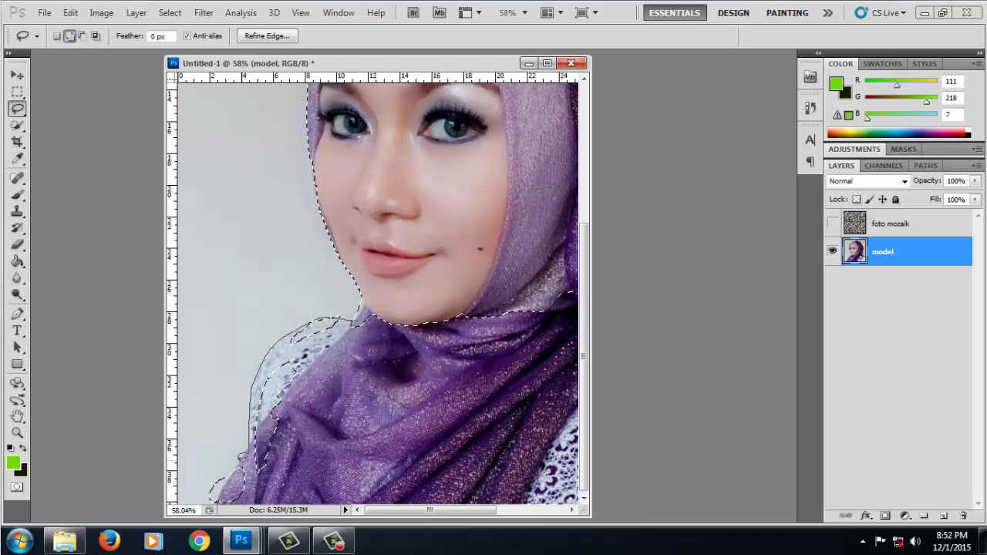
left_click_drag(215, 495, 362, 318)
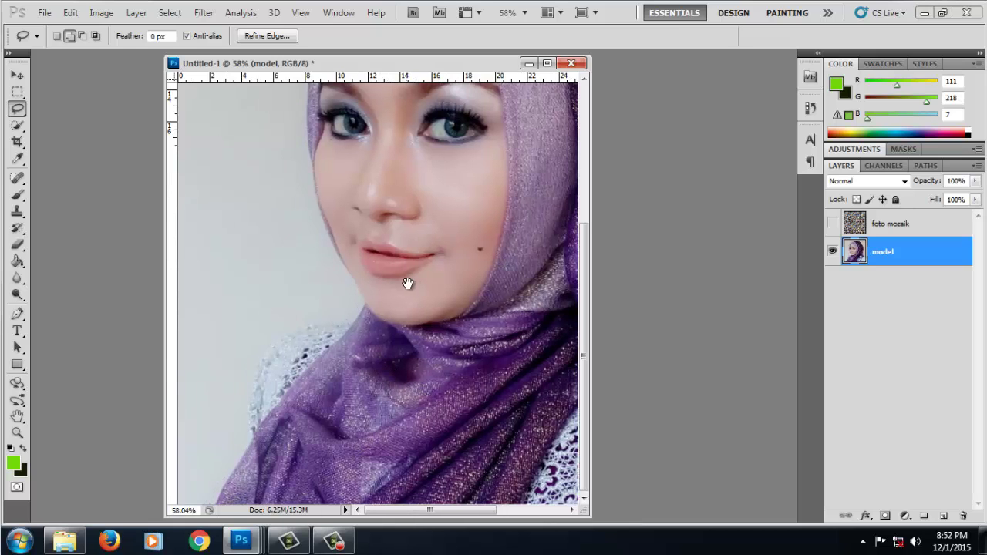
left_click(83, 36)
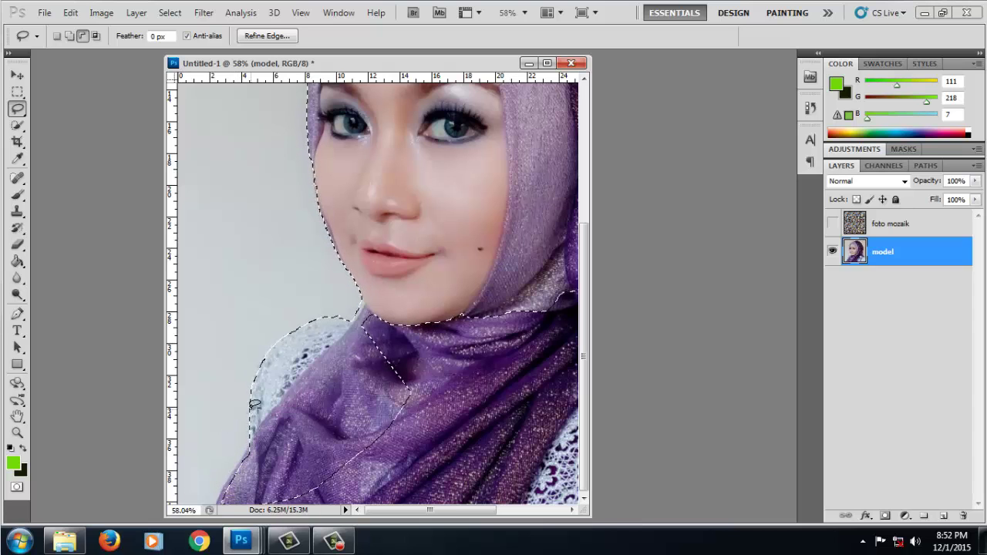
scroll(395, 398, "down", 2)
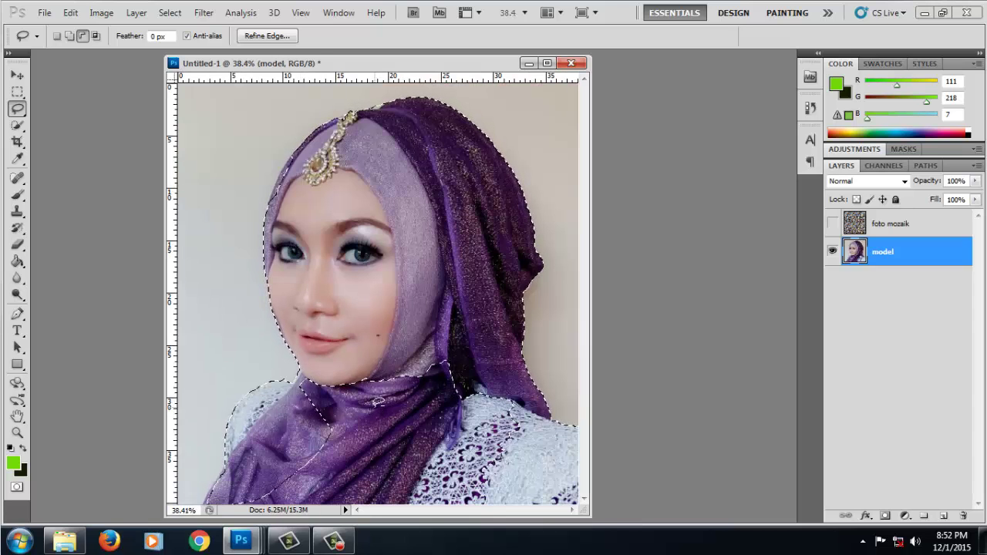
left_click(69, 36)
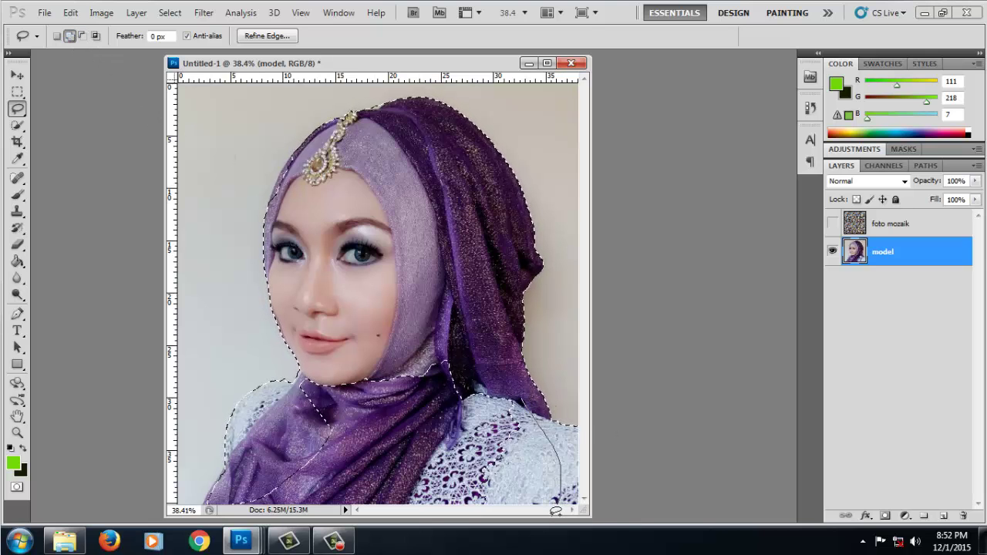
key("ctrl+minus")
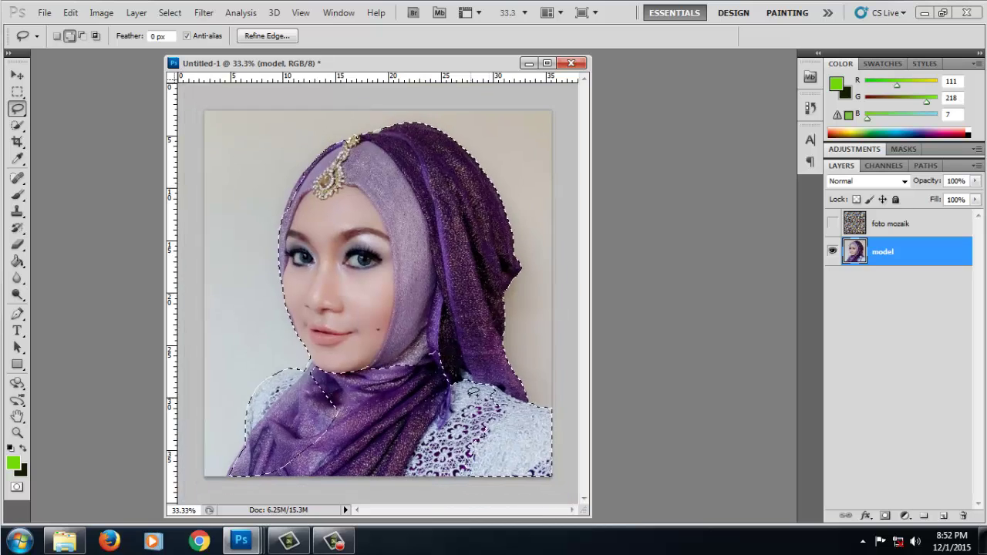
mouse_move(465, 362)
left_mouse_down()
mouse_move(233, 486)
mouse_move(449, 317)
mouse_move(463, 358)
left_mouse_up()
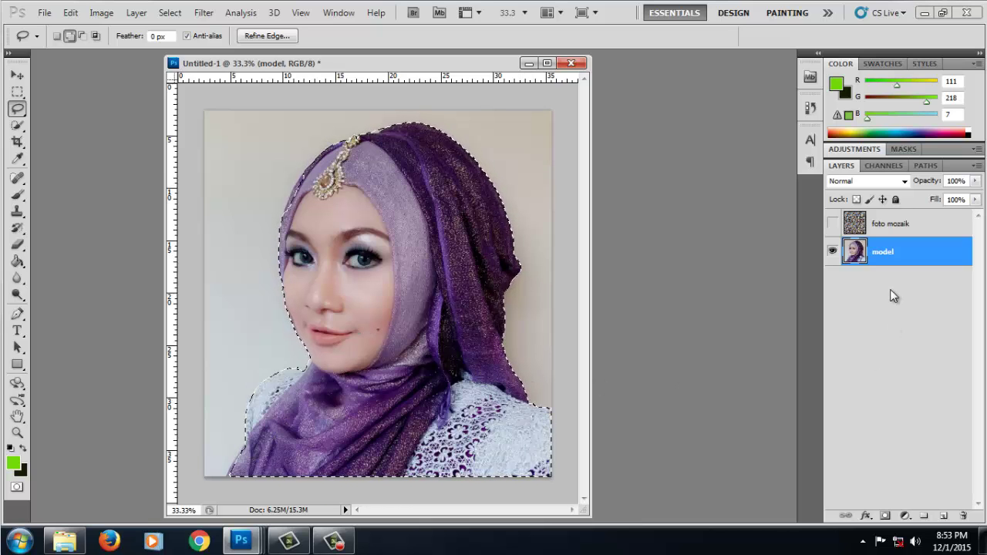
Copy the selected model to Layer 1, move it above foto mozaik, and make the mosaic visible.
key("ctrl+j")
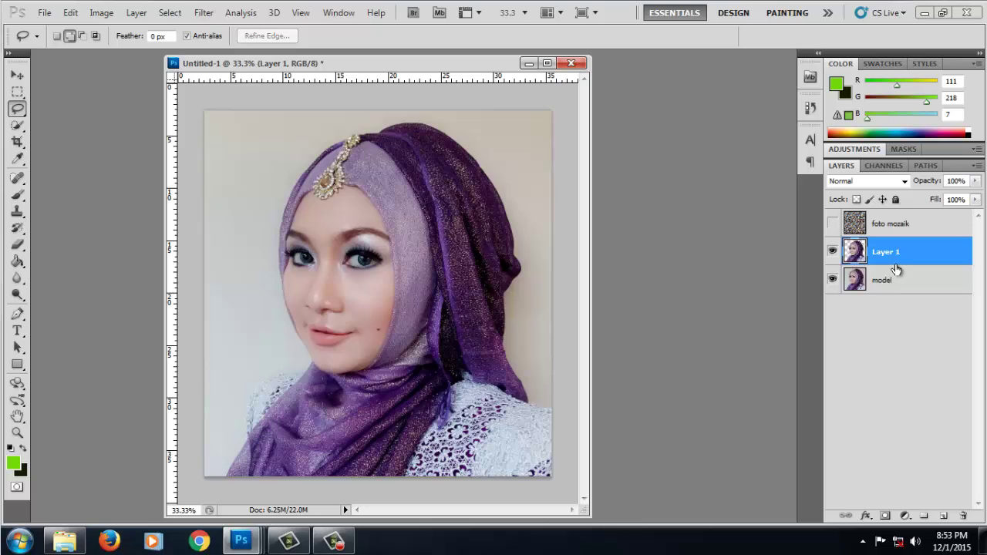
left_click_drag(905, 259, 905, 224)
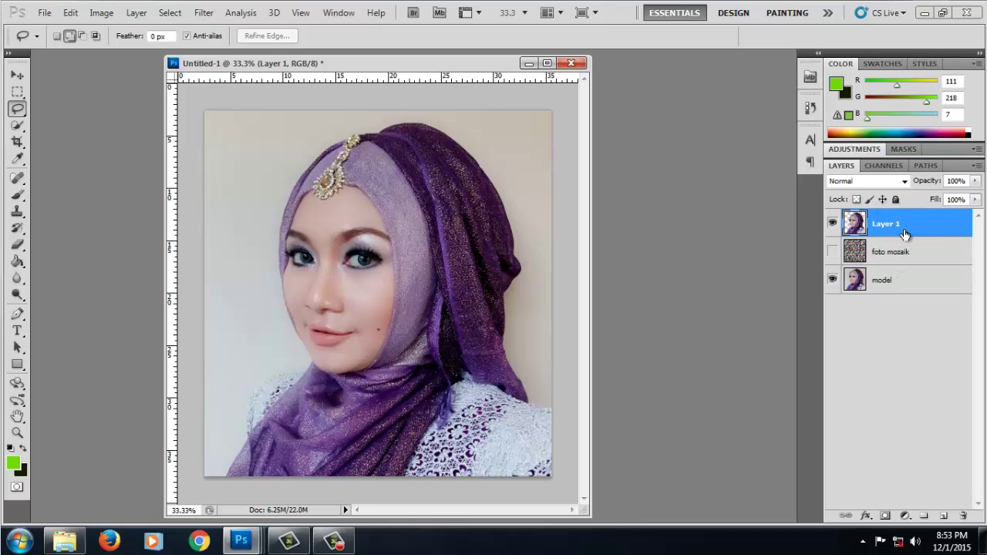
left_click(833, 252)
left_click(833, 253)
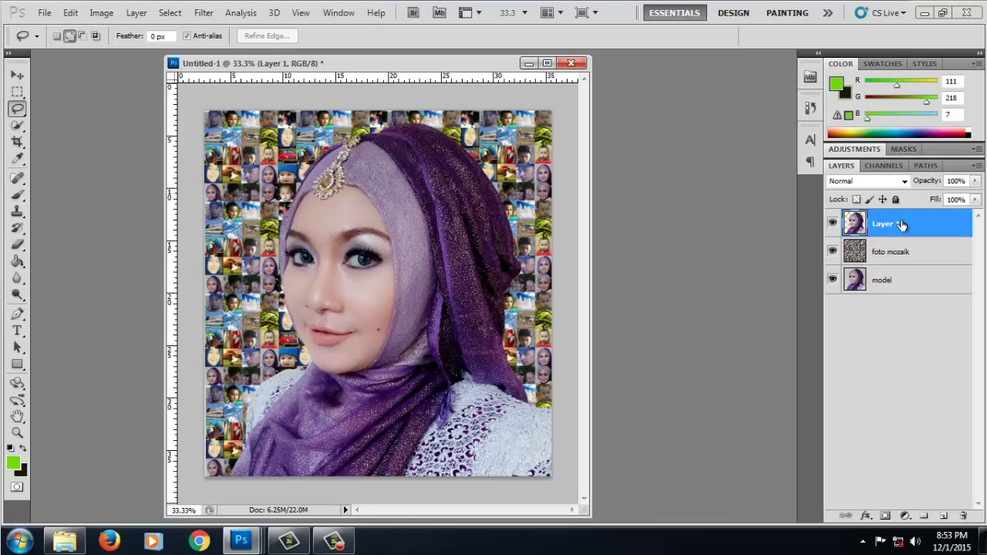
left_click(905, 182)
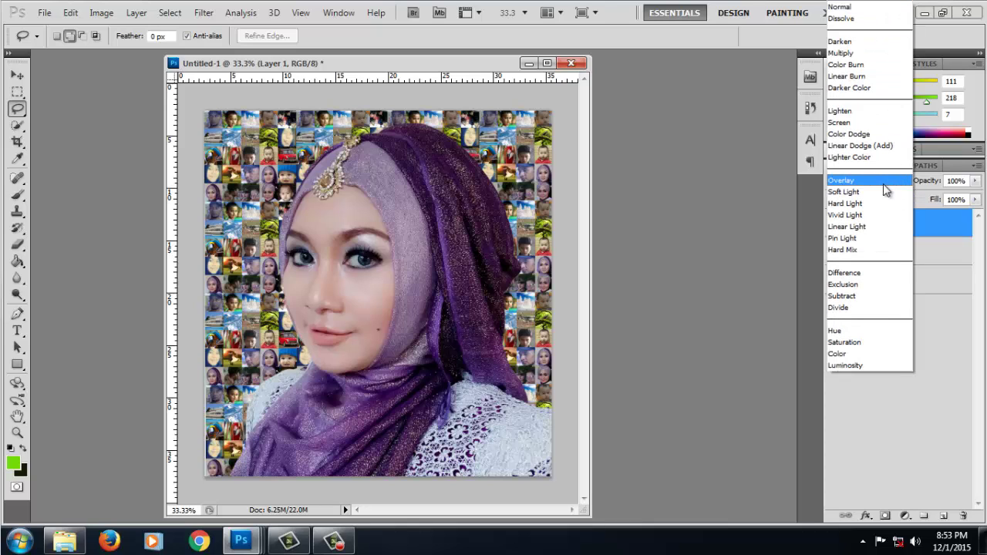
Set Layer 1 to Overlay blend mode and zoom in to inspect the mosaic tiles.
left_click(883, 181)
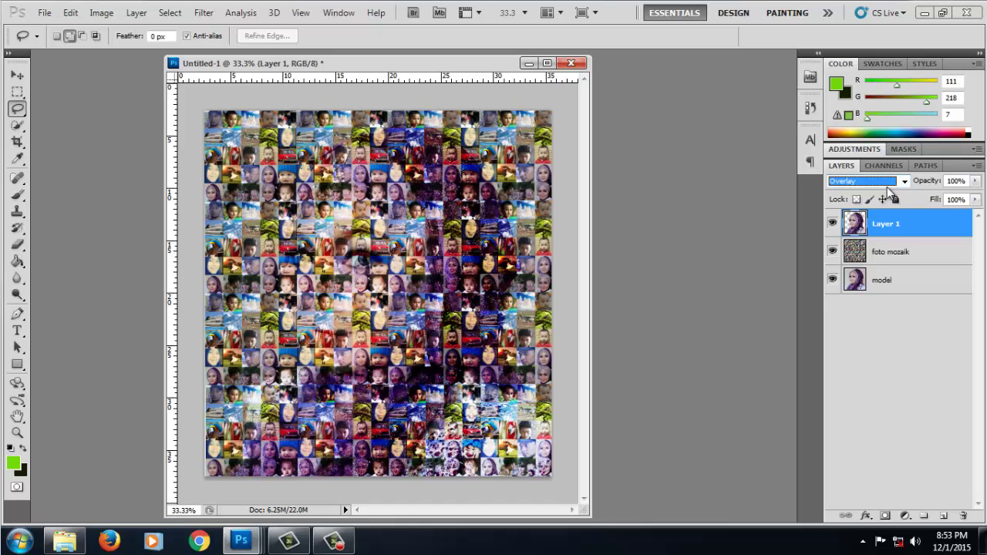
left_click(833, 224)
left_click(834, 225)
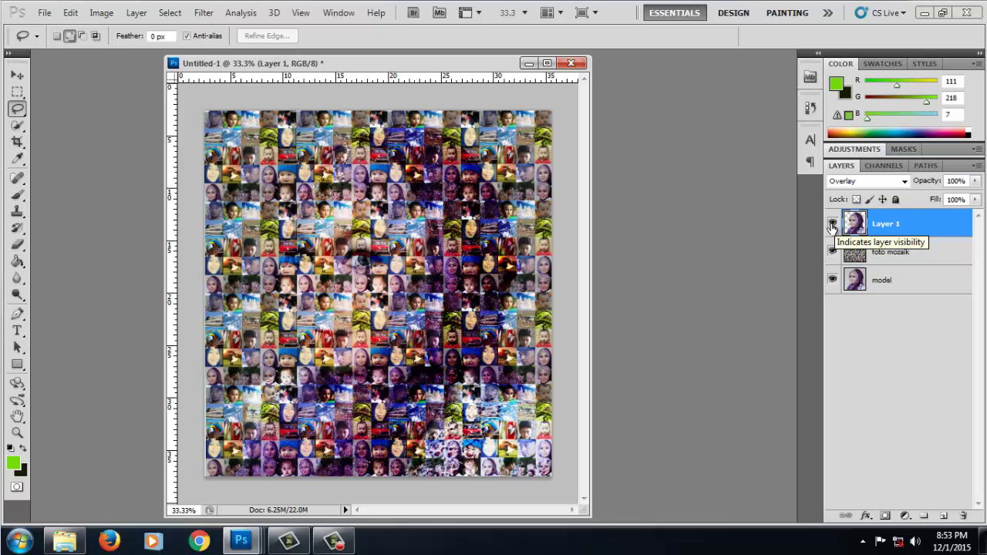
key("ctrl+1")
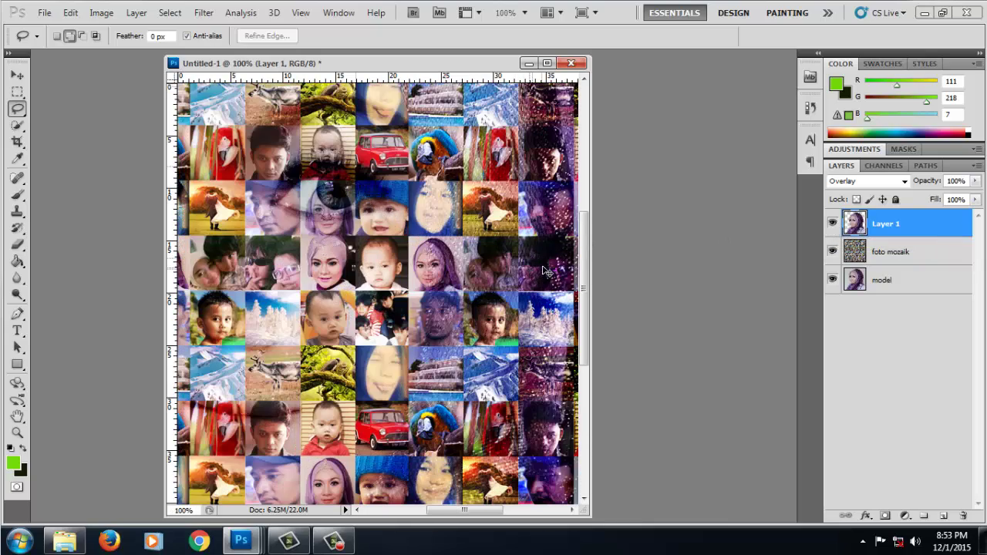
scroll(557, 266, "down", 3)
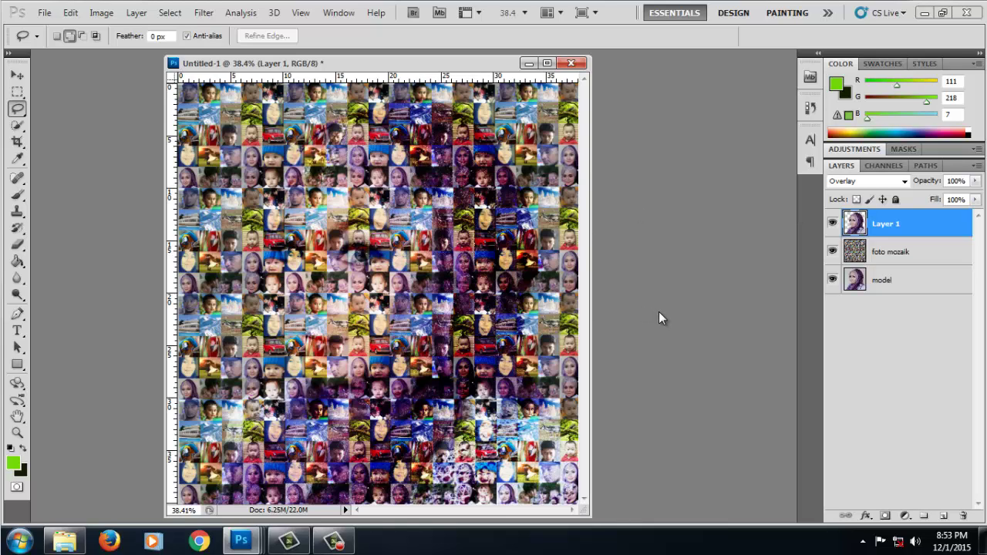
Hide foto mozaik, lasso the model's face, and copy it to a new Layer 2.
left_click(833, 223)
left_click(834, 223)
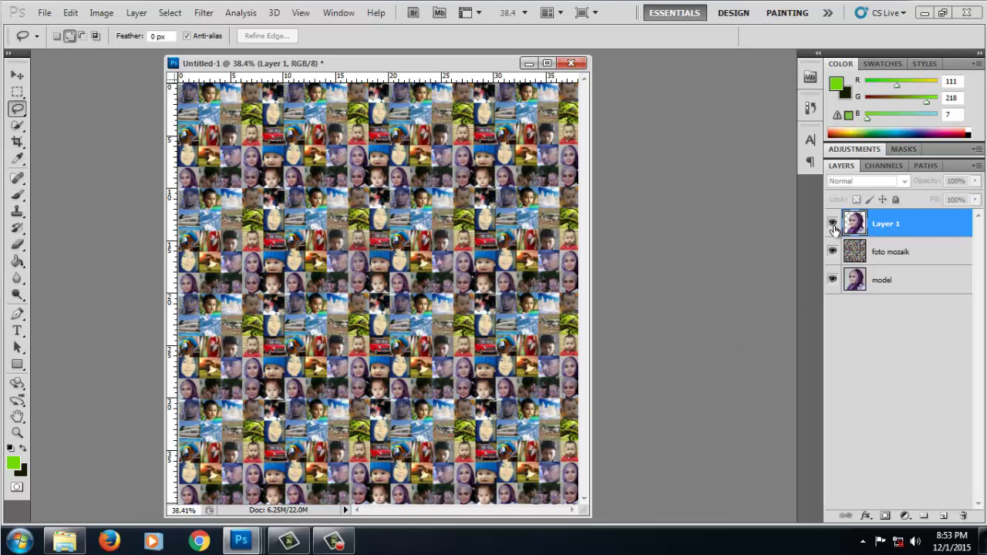
left_click(832, 252)
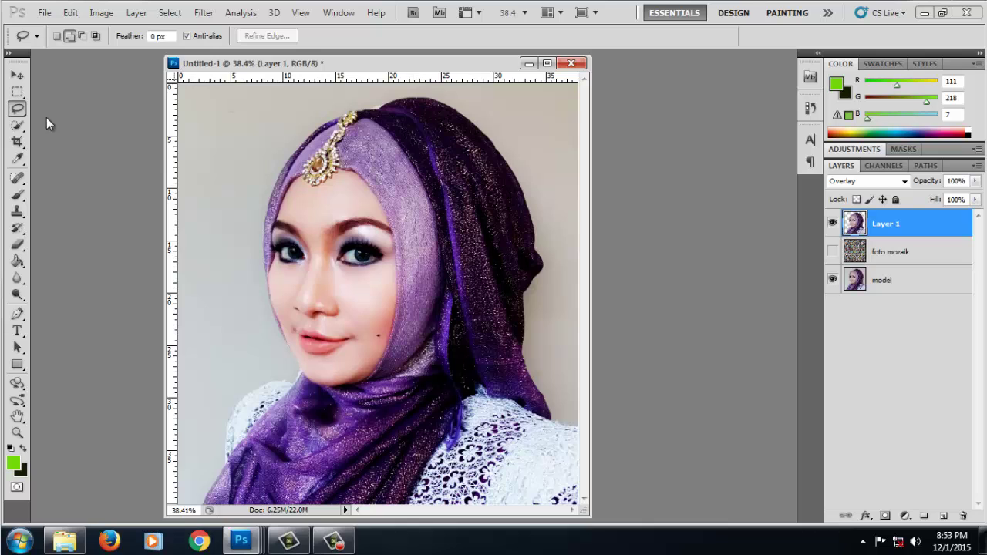
scroll(409, 262, "up", 1)
scroll(408, 262, "up", 1)
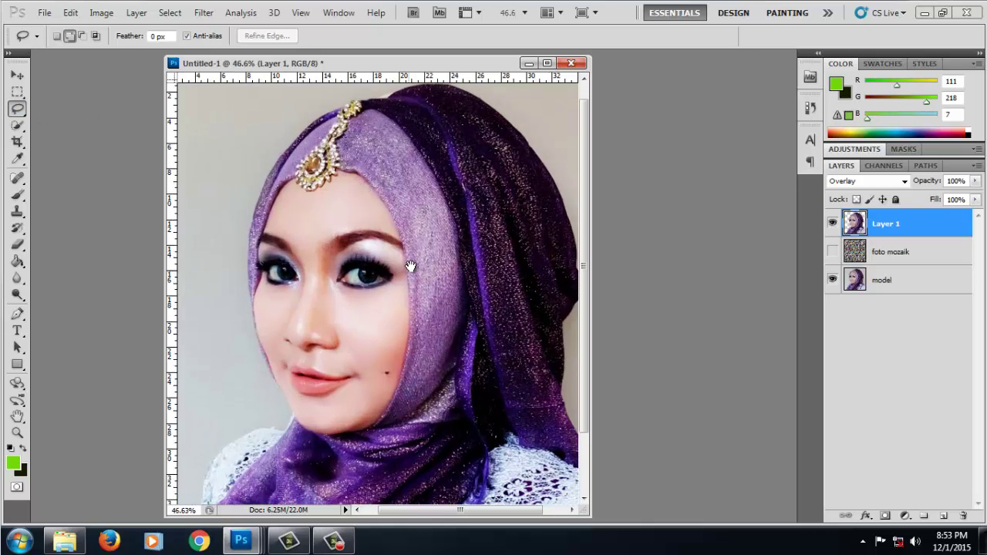
scroll(409, 262, "up", 1)
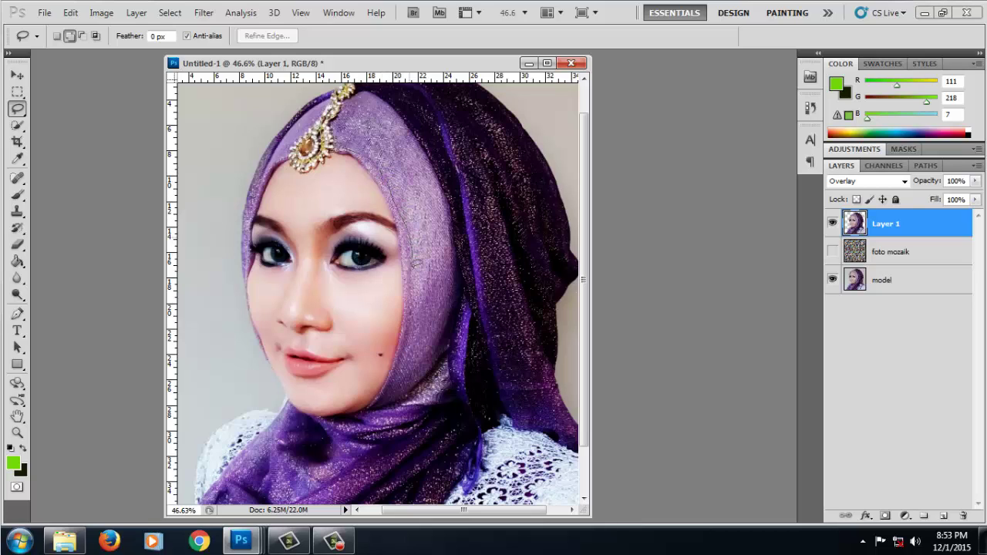
mouse_move(410, 353)
left_mouse_down()
mouse_move(385, 399)
mouse_move(356, 424)
mouse_move(311, 423)
mouse_move(264, 366)
mouse_move(230, 231)
mouse_move(241, 169)
mouse_move(263, 156)
left_mouse_up()
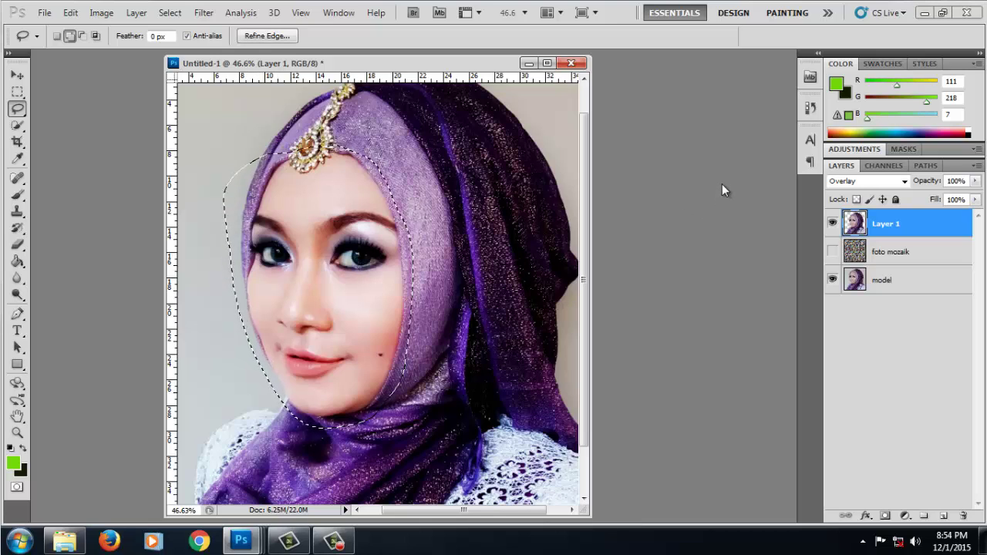
key("ctrl+j")
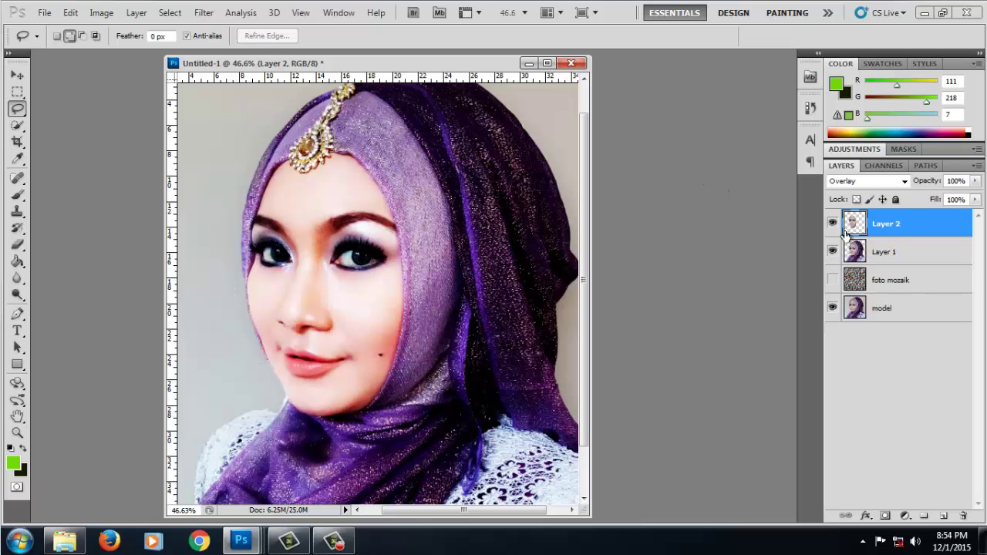
Show foto mozaik again and set Layer 2 to Normal blending at 34% opacity.
left_click(833, 223)
left_click(832, 223)
left_click(833, 279)
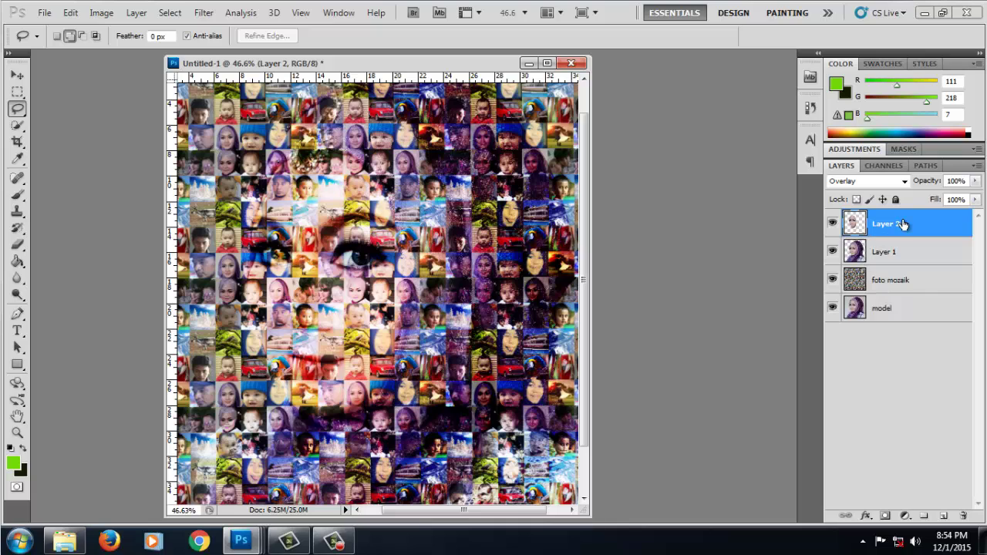
left_click(905, 183)
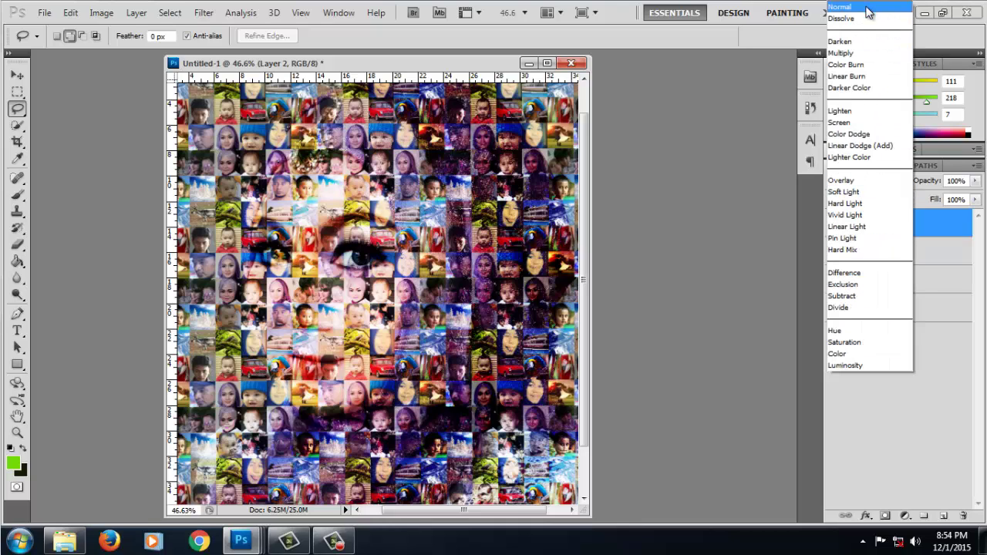
left_click(867, 11)
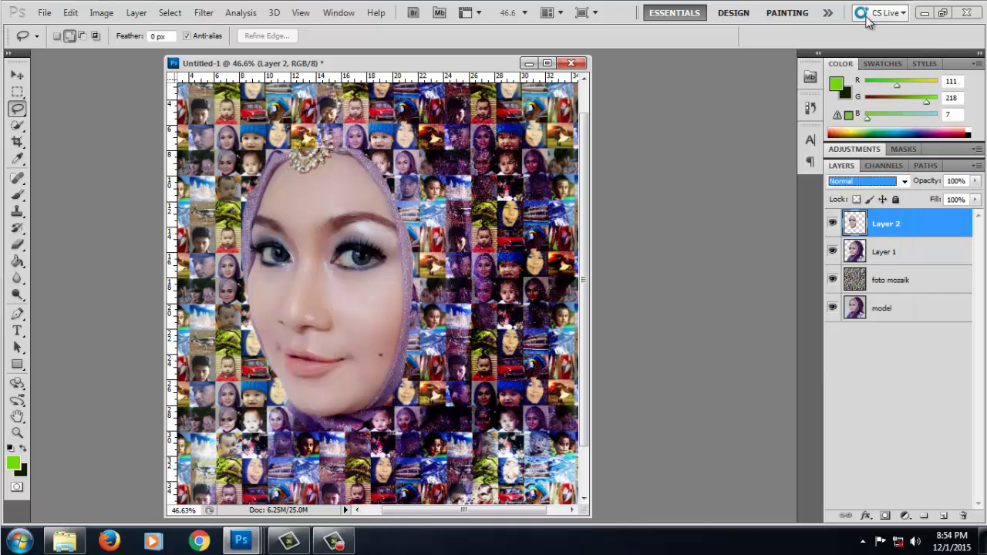
left_click(975, 182)
mouse_move(955, 199)
left_mouse_down()
mouse_move(920, 196)
mouse_move(929, 199)
left_mouse_up()
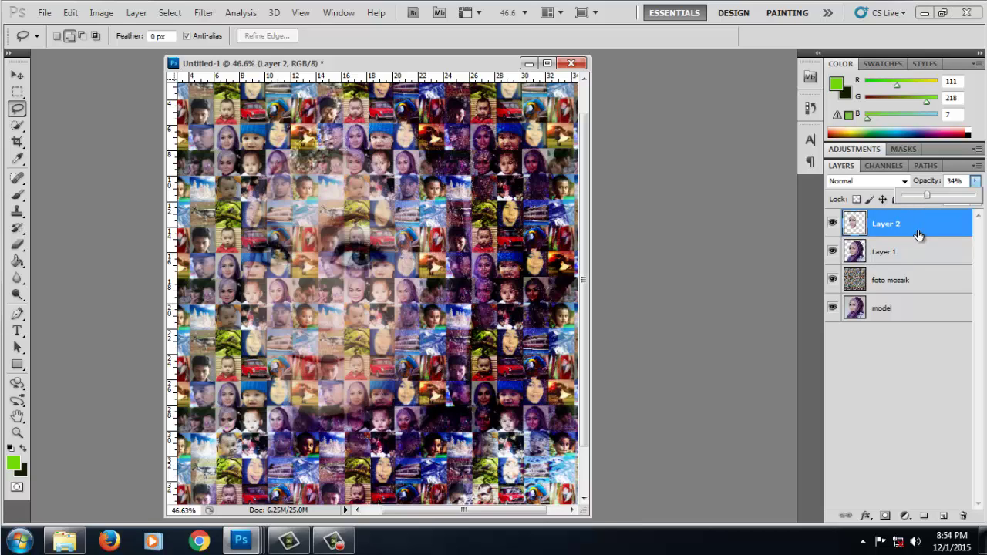
Duplicate Layer 2 and set the copy to Linear Light blending at 61% opacity.
key("ctrl+j")
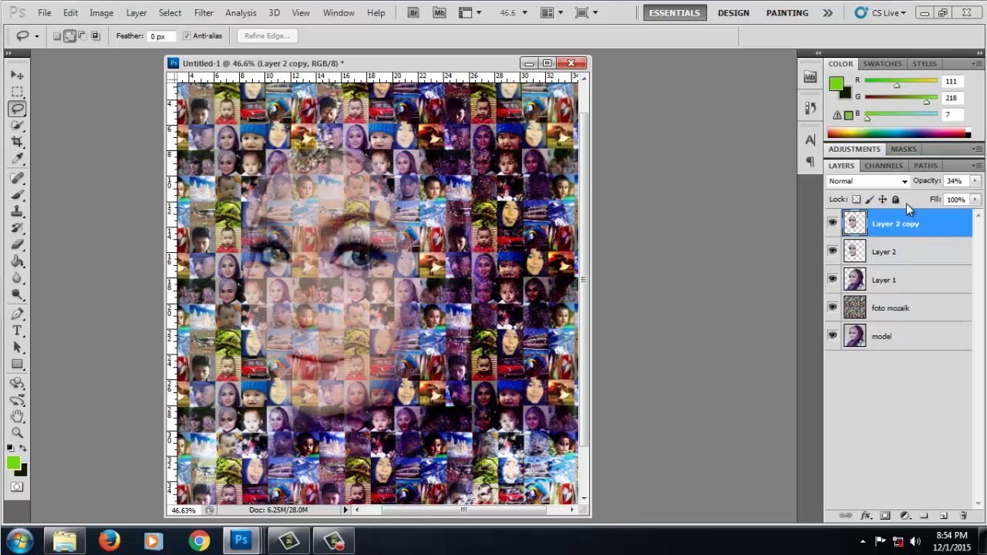
left_click(895, 182)
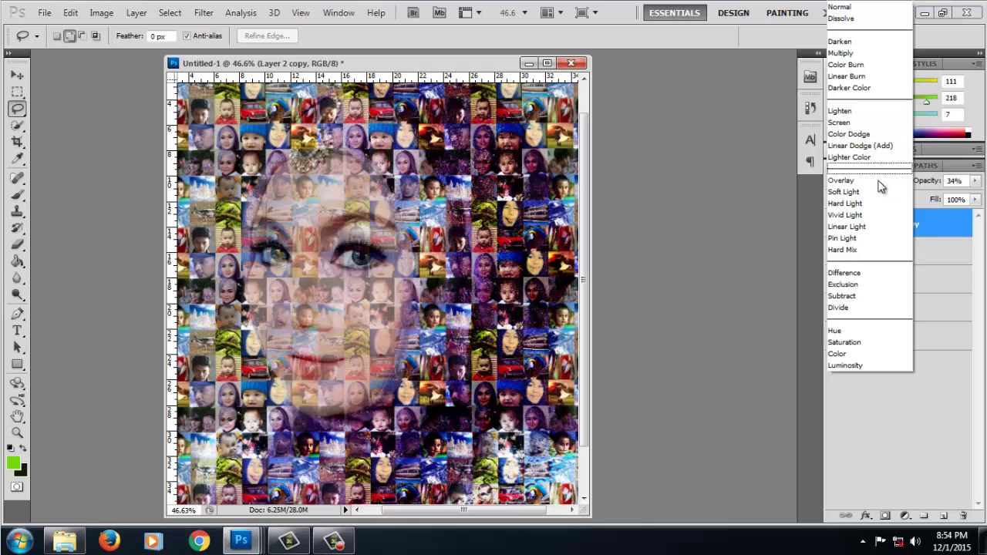
left_click(857, 226)
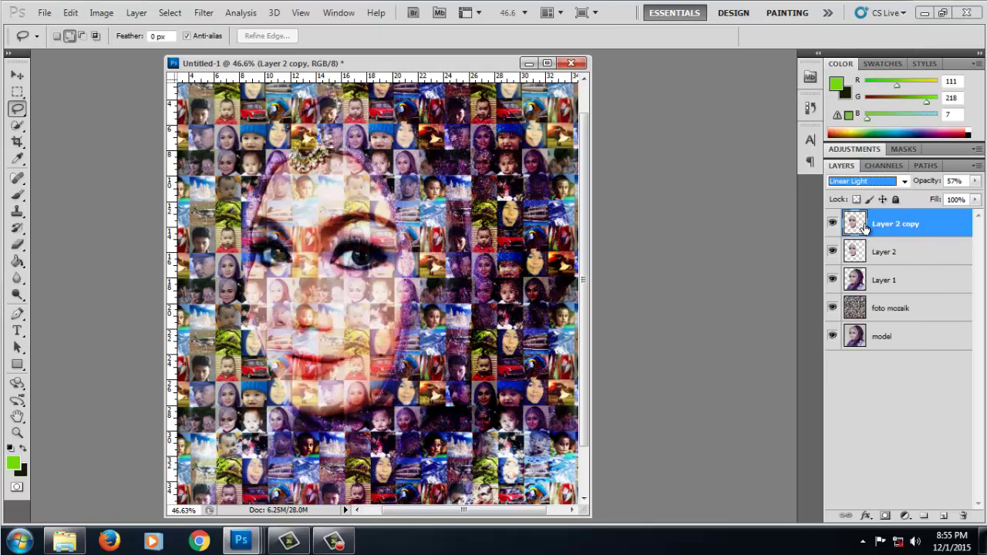
left_click(976, 180)
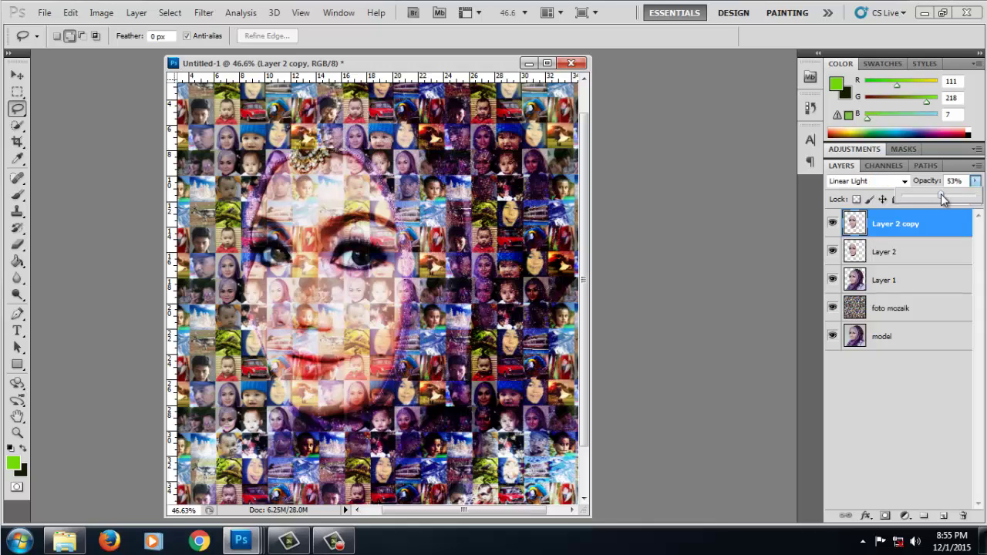
left_click_drag(943, 199, 951, 201)
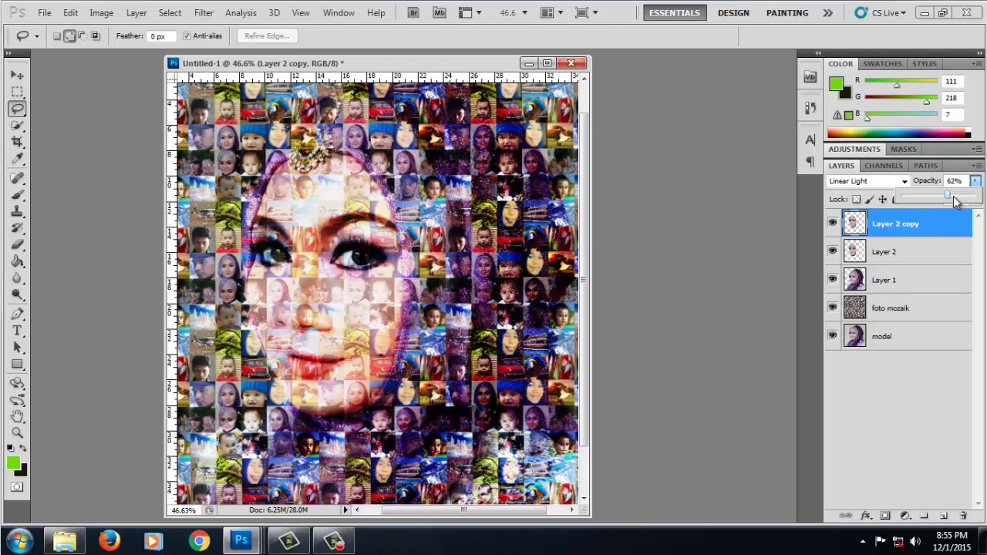
left_click_drag(948, 196, 976, 197)
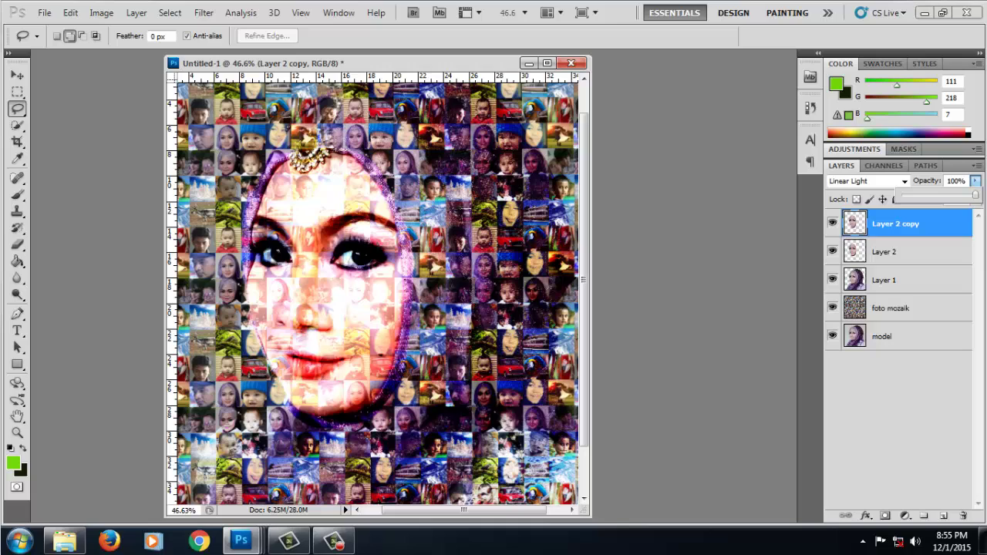
left_click(950, 198)
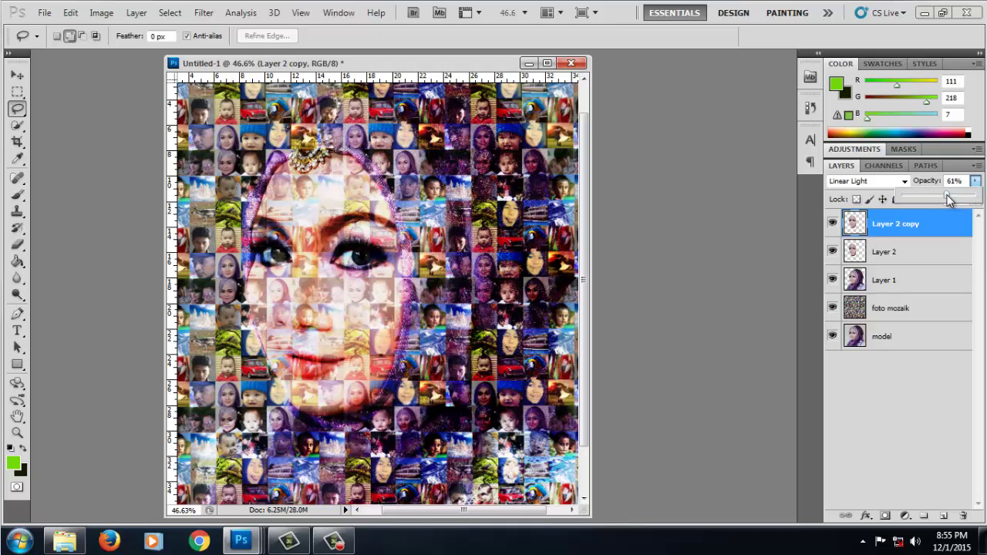
left_click(945, 238)
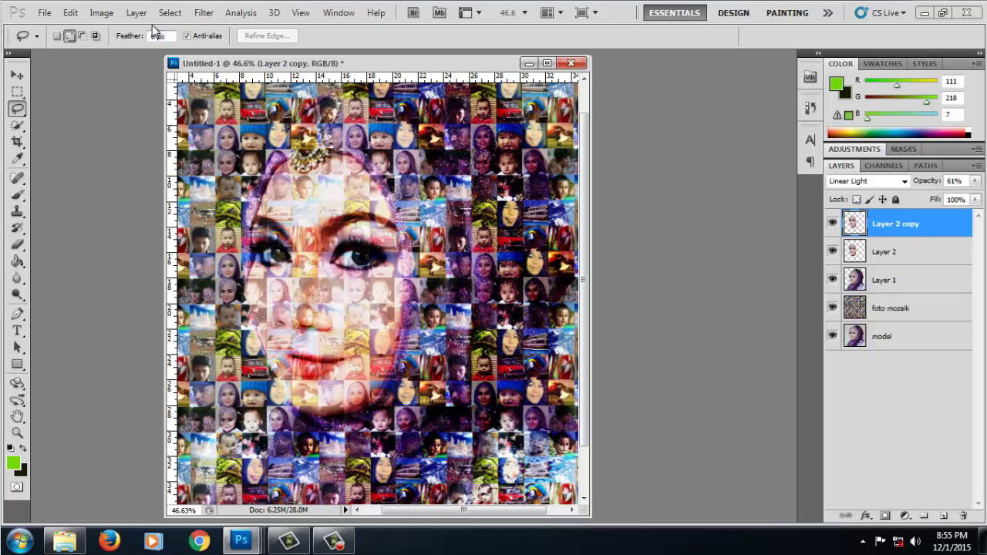
Apply Levels to Layer 2 copy with the black input raised to 42.
left_click(114, 13)
mouse_move(124, 49)
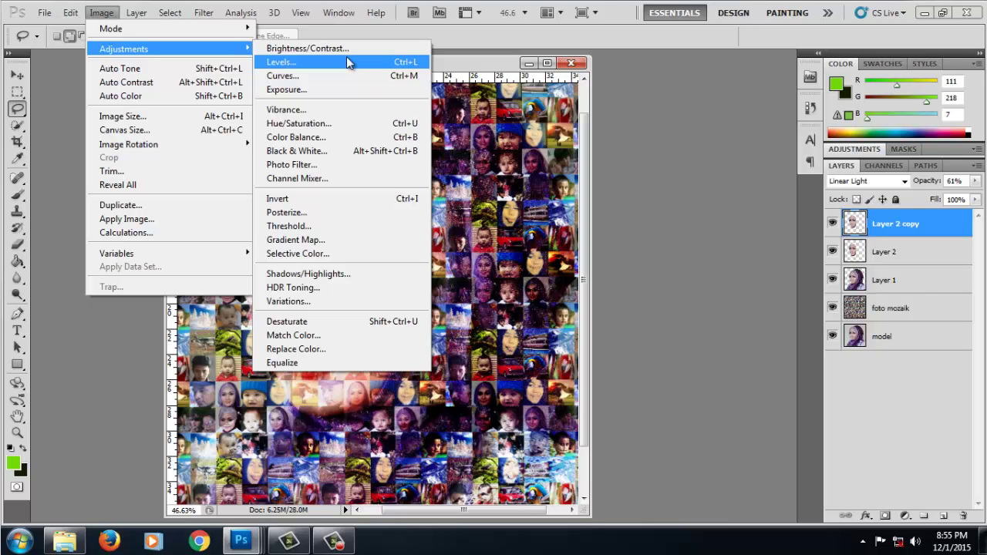
left_click(346, 61)
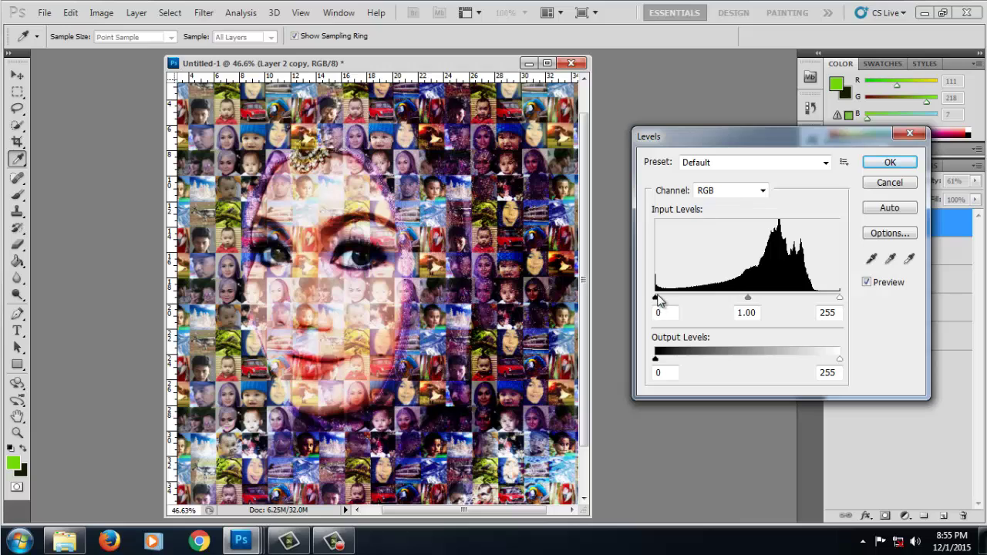
left_click_drag(658, 298, 687, 299)
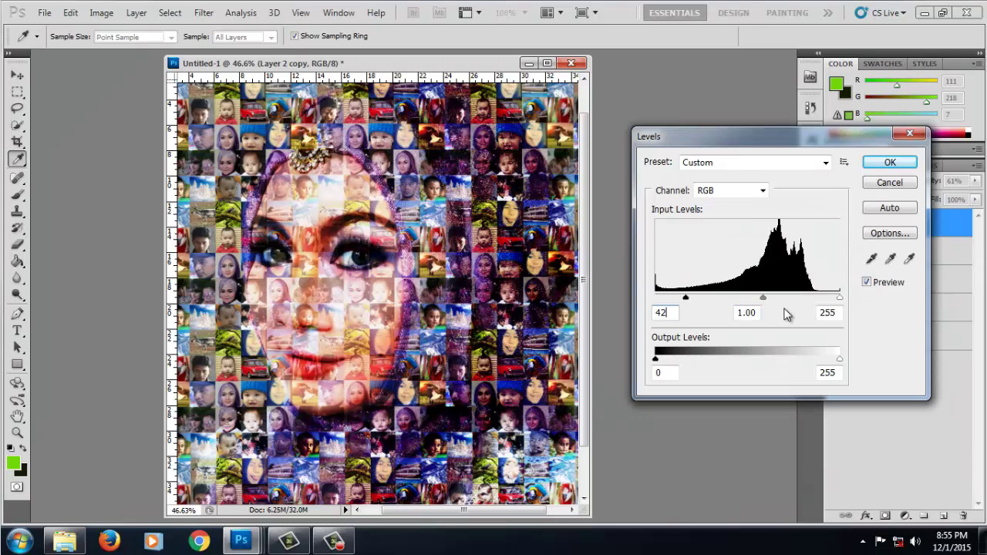
key("Return")
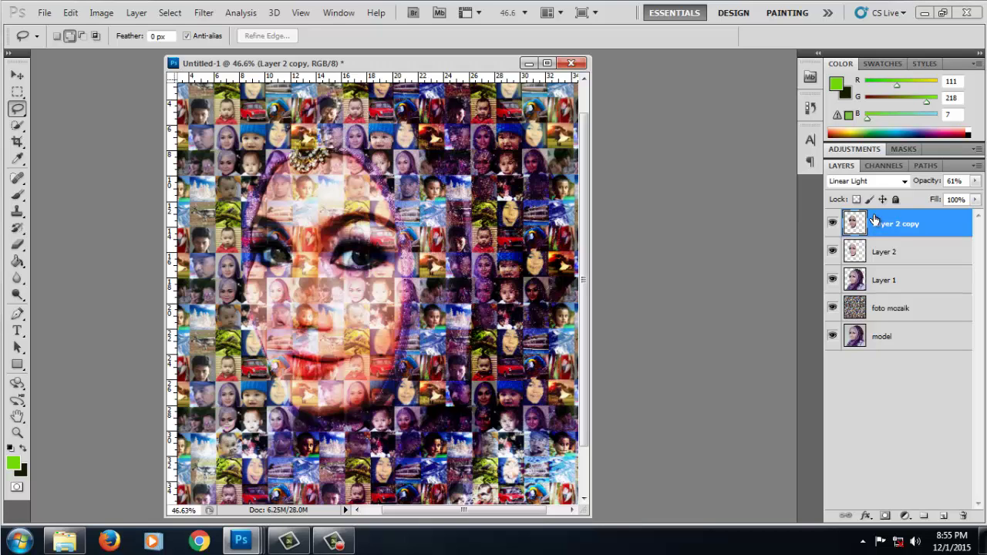
key("ctrl+minus")
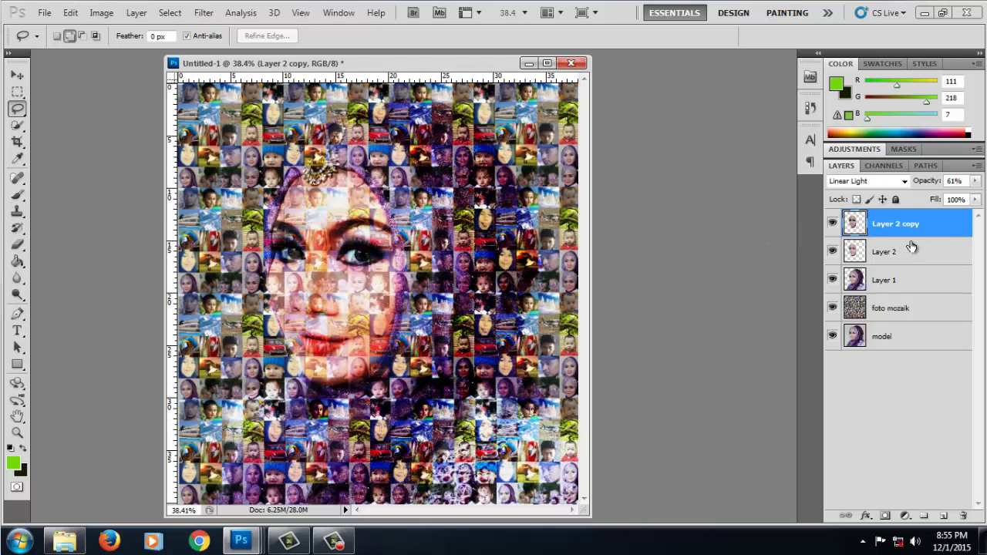
Hide both Layer 2 face layers and foto mozaik to reveal the portrait.
key("ctrl+minus")
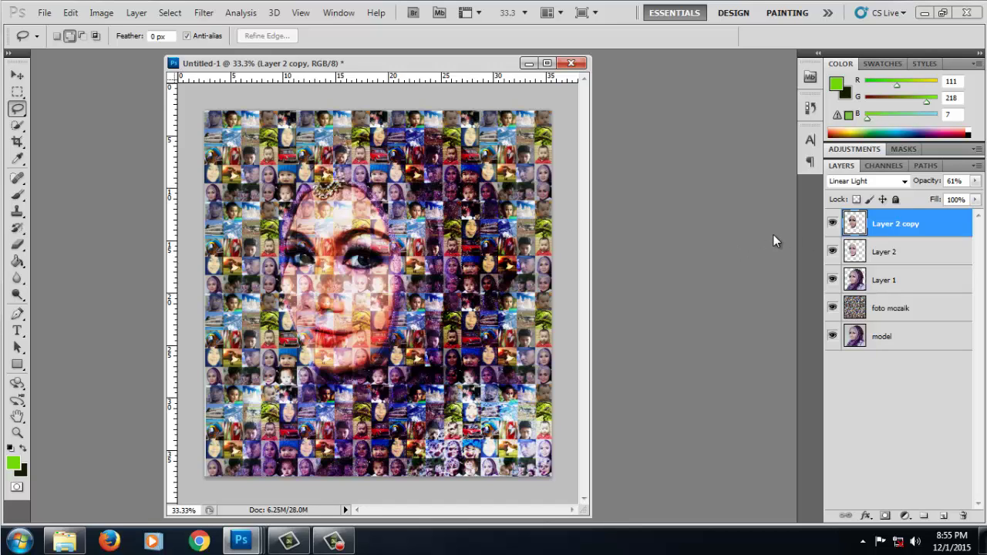
left_click(833, 224)
left_click(833, 251)
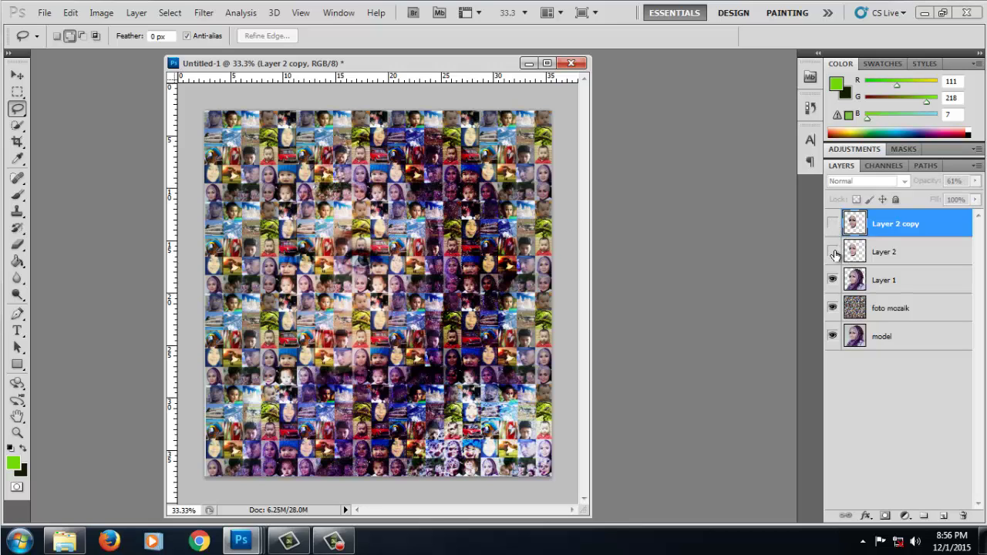
left_click(832, 309)
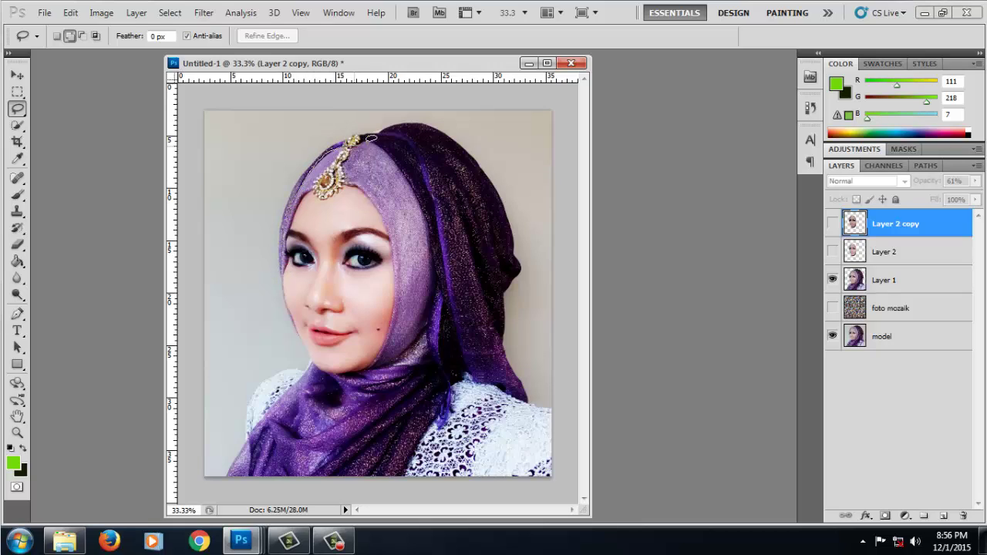
Lasso the hijab on Layer 1, copy it to Layer 3, and move Layer 3 to the top.
left_click_drag(368, 141, 394, 159)
mouse_move(419, 193)
left_mouse_down()
mouse_move(430, 309)
mouse_move(419, 339)
mouse_move(298, 419)
mouse_move(221, 489)
mouse_move(367, 502)
mouse_move(437, 490)
mouse_move(538, 398)
mouse_move(546, 264)
mouse_move(516, 133)
mouse_move(360, 112)
mouse_move(240, 245)
mouse_move(259, 273)
left_mouse_up()
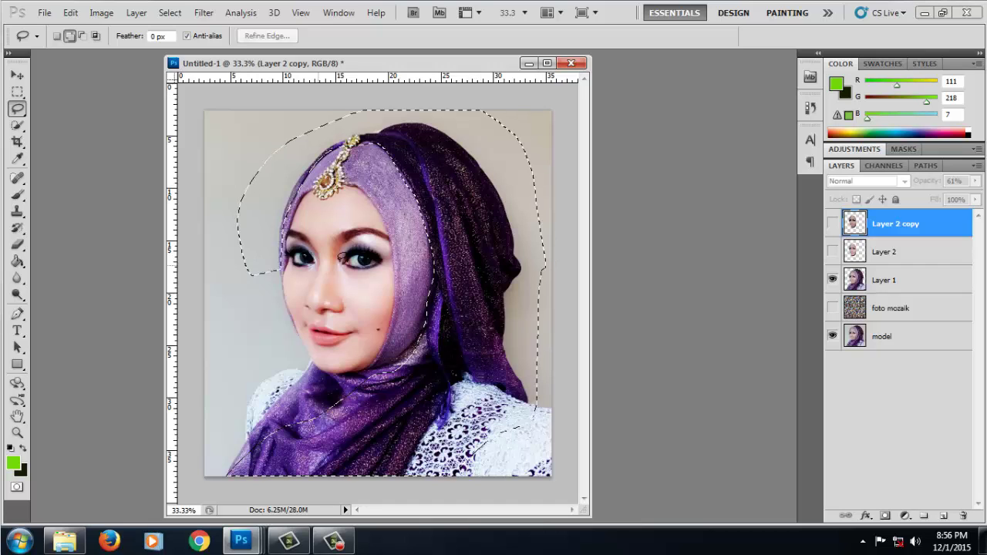
left_click(905, 281)
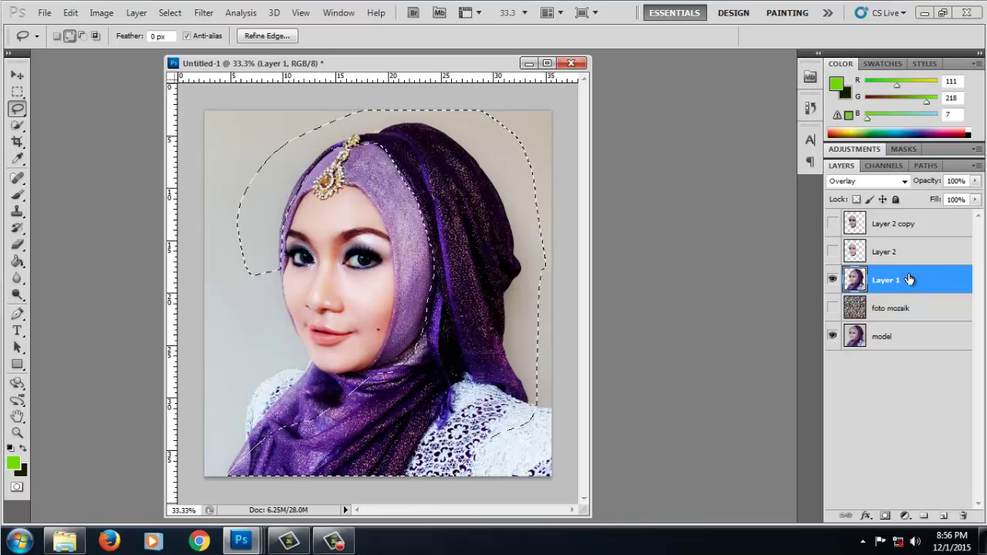
key("ctrl+j")
left_click_drag(907, 280, 900, 223)
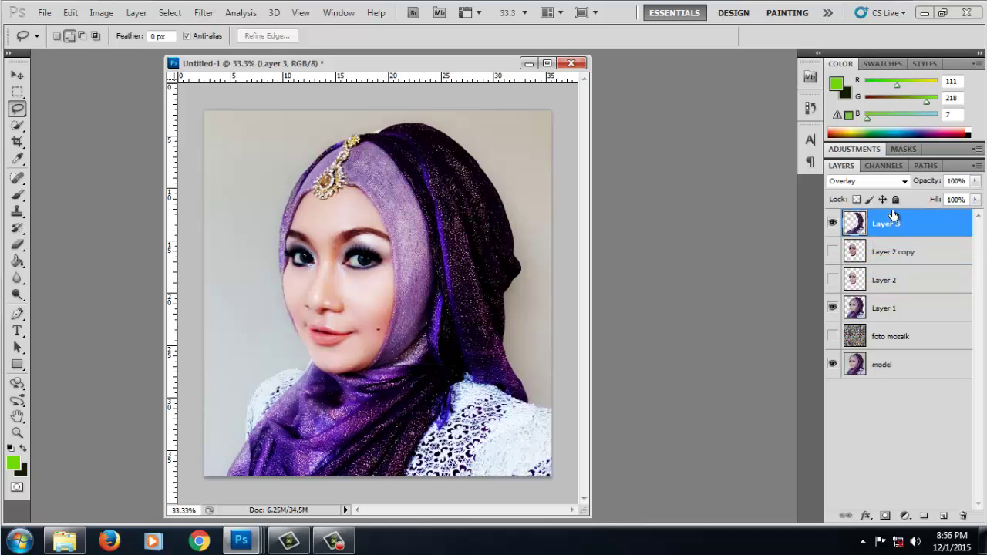
Show foto mozaik and set Layer 3 to Lighten blending at 85% opacity.
left_click(833, 337)
left_click(902, 186)
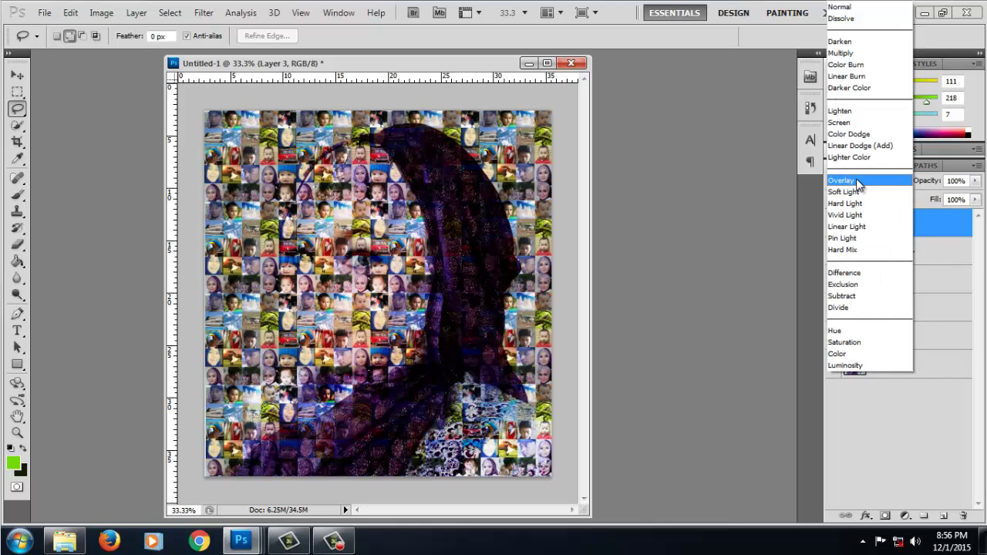
left_click(849, 112)
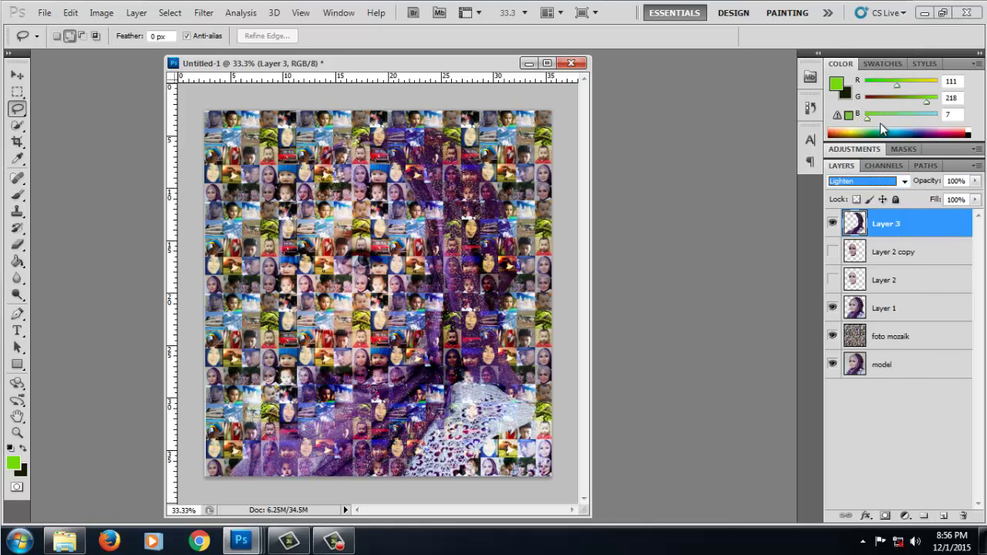
left_click(975, 181)
left_click_drag(974, 198, 968, 198)
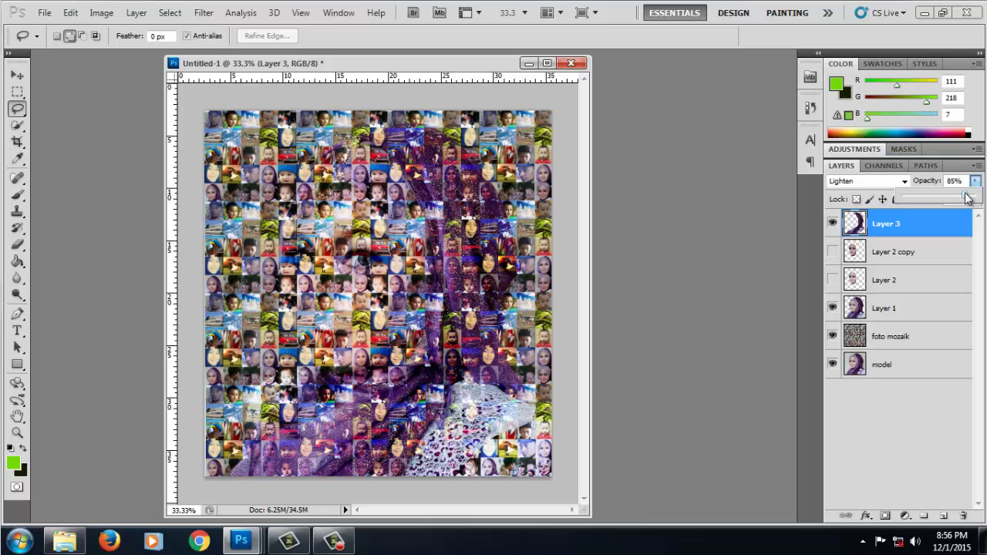
Show both Layer 2 face layers again and make foto mozaik the active layer.
left_click(832, 252)
left_click(832, 280)
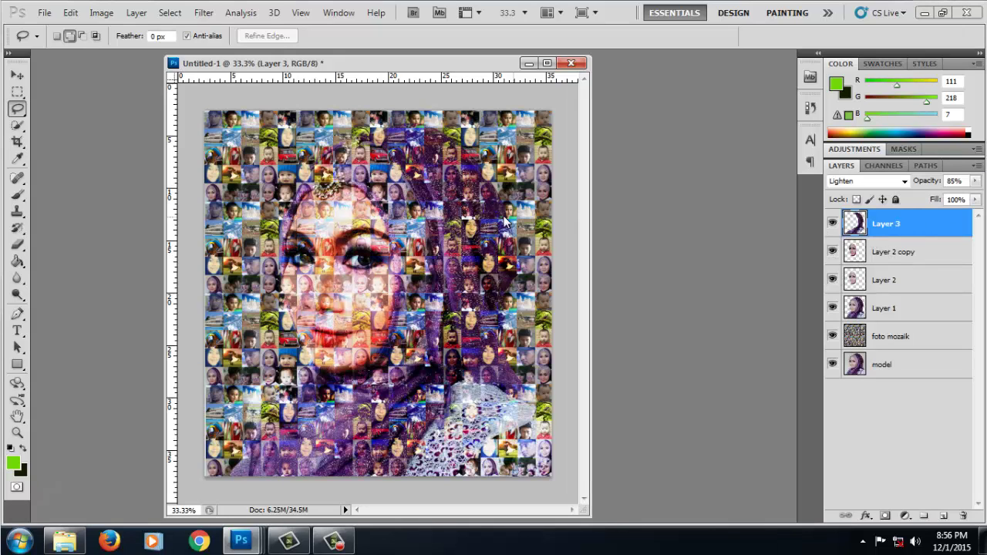
left_click(888, 345)
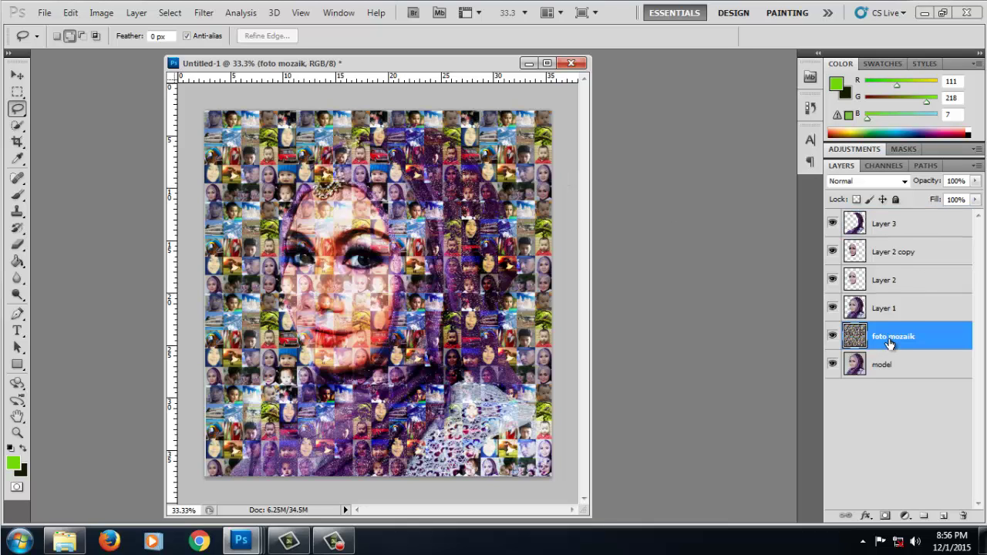
key("e")
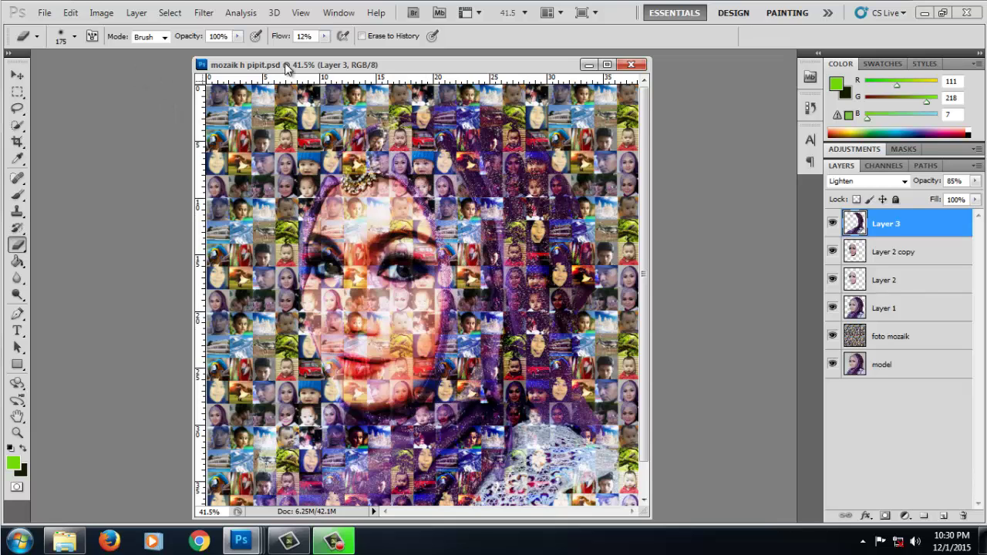
Save as JPEG mozaik h pipit.jpg in the mozaik folder, replacing the existing file.
left_click_drag(285, 66, 265, 67)
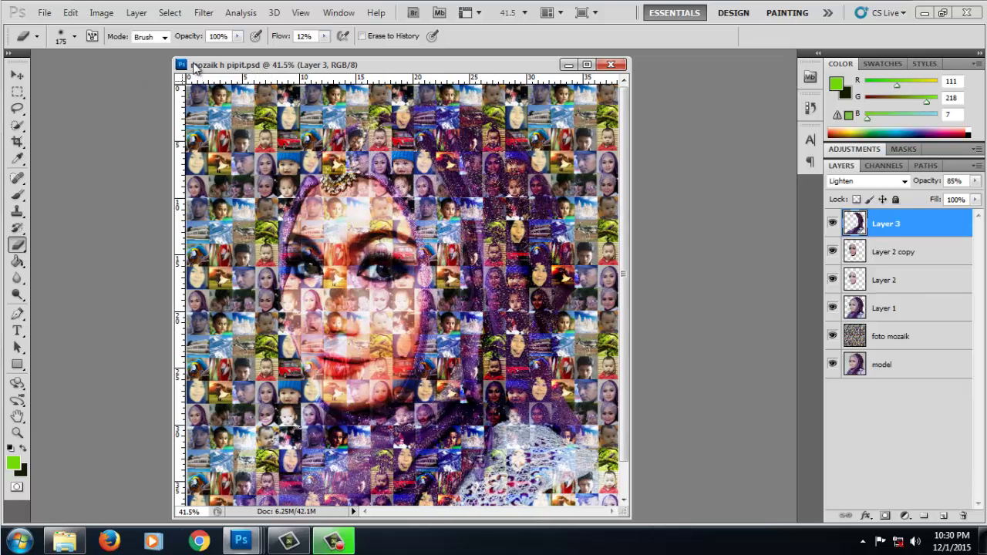
left_click(44, 13)
left_click(104, 236)
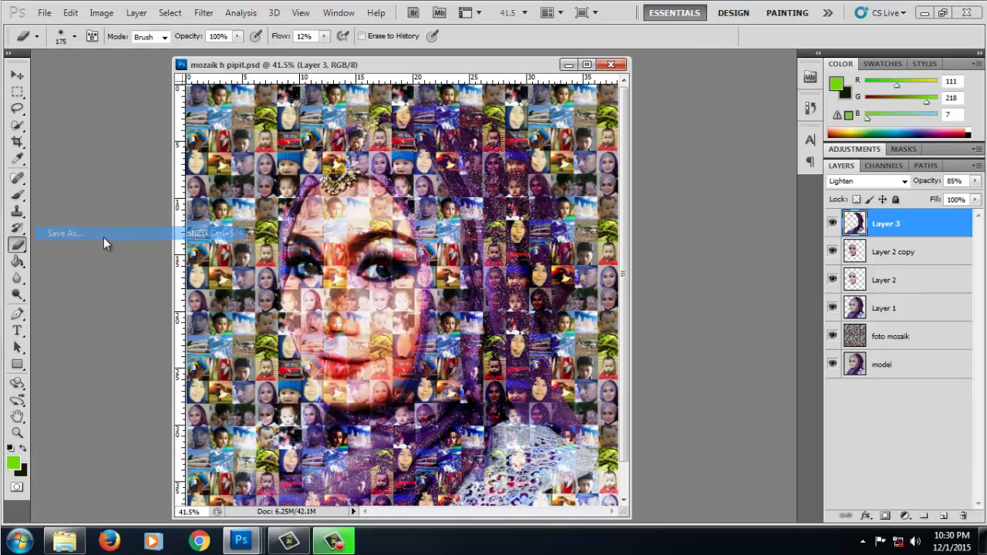
left_click(563, 317)
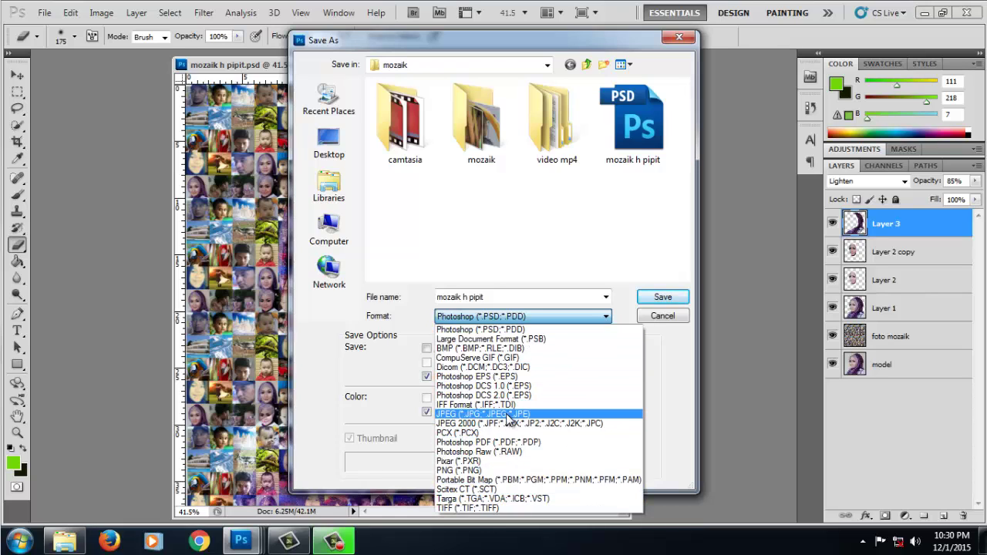
left_click(509, 414)
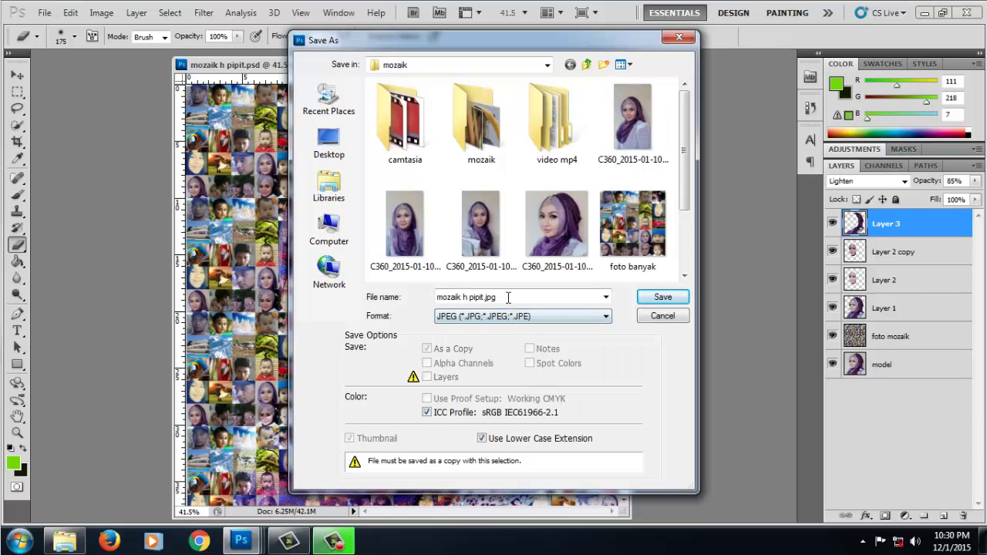
left_click_drag(505, 296, 437, 297)
left_click(467, 296)
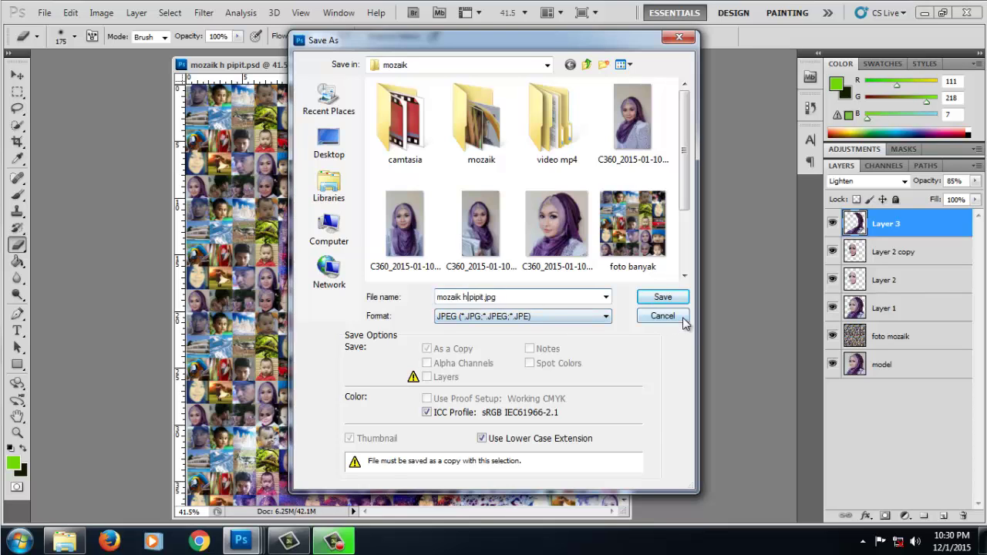
left_click(656, 300)
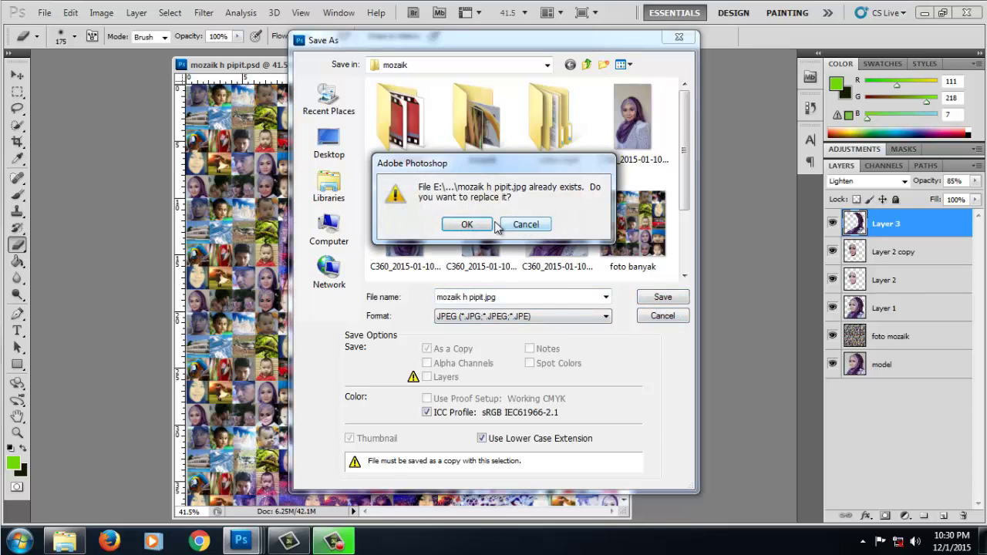
left_click(496, 226)
left_click(580, 138)
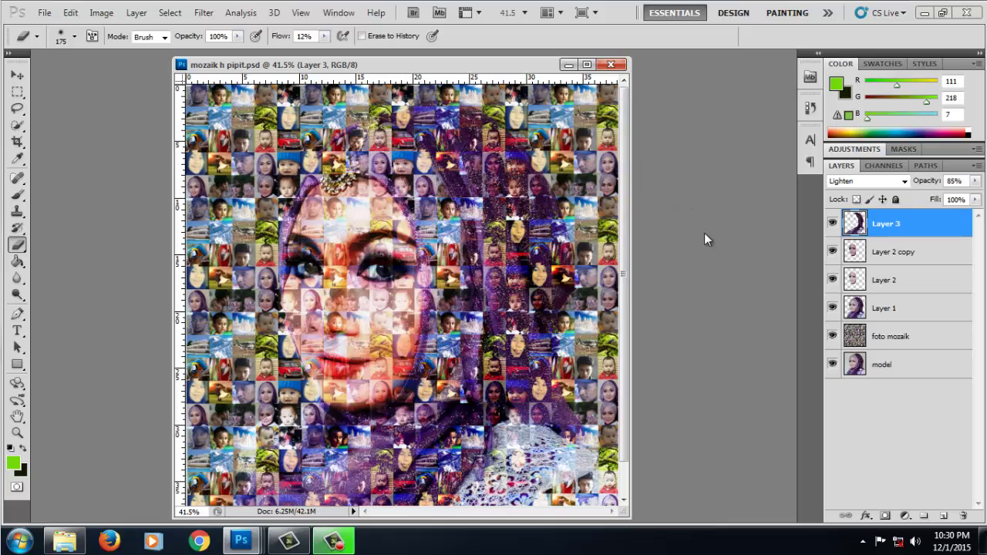
Switch to full screen mode with no menus or panels and fit the mosaic portrait to the screen.
key("f")
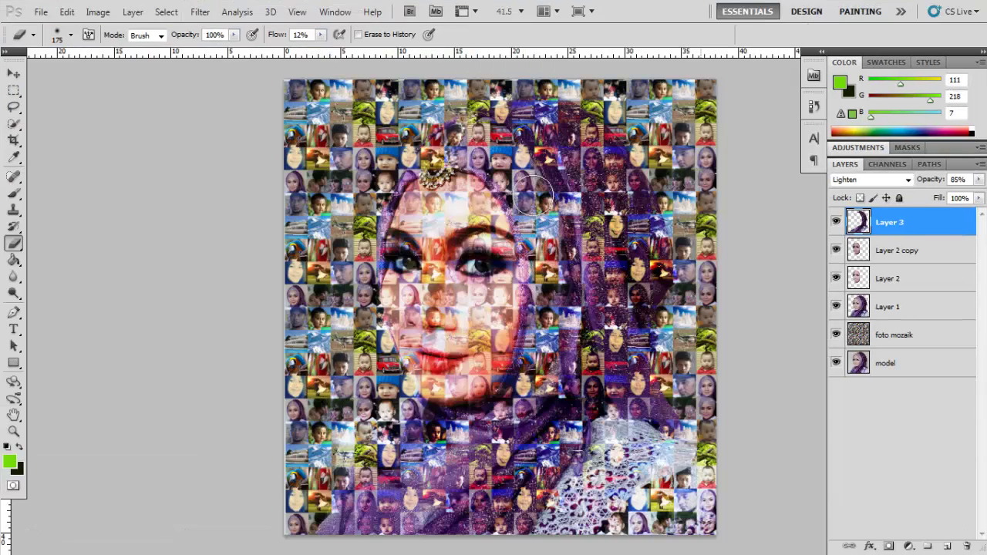
key("f")
key("ctrl+0")
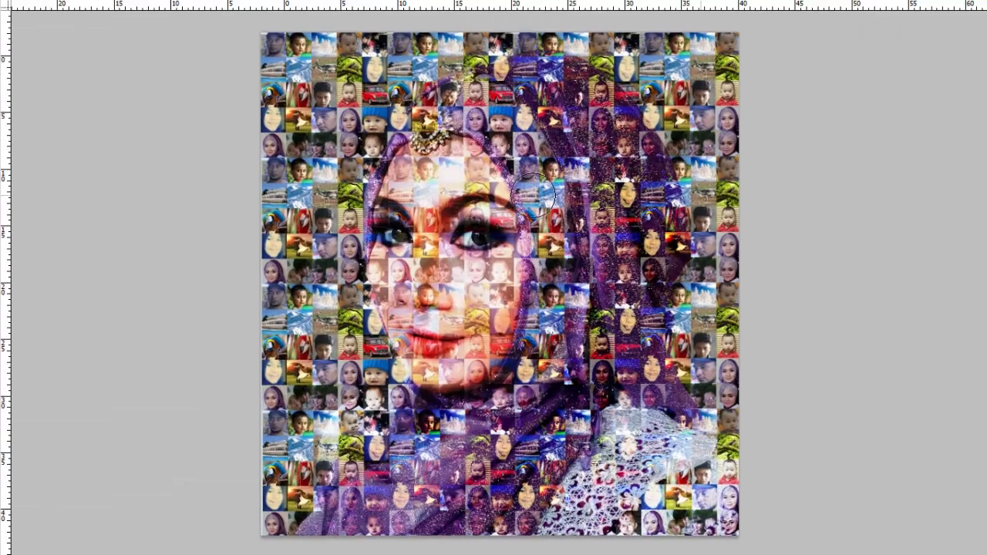